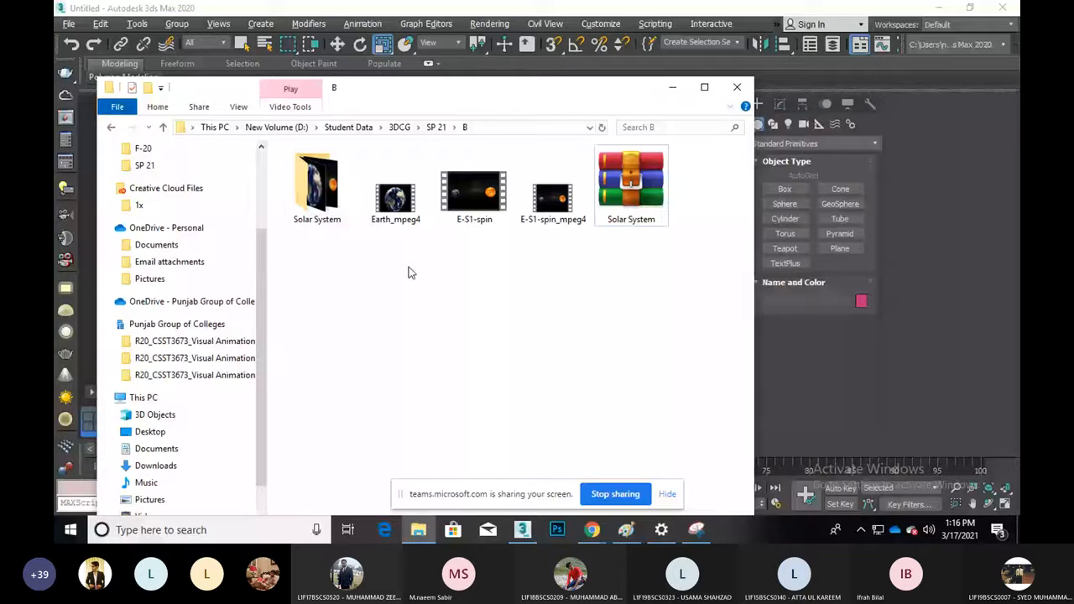
Play the Earth_mpeg4 video with Repeat turned on to examine the spinning Earth, and close the player
left_click(397, 199)
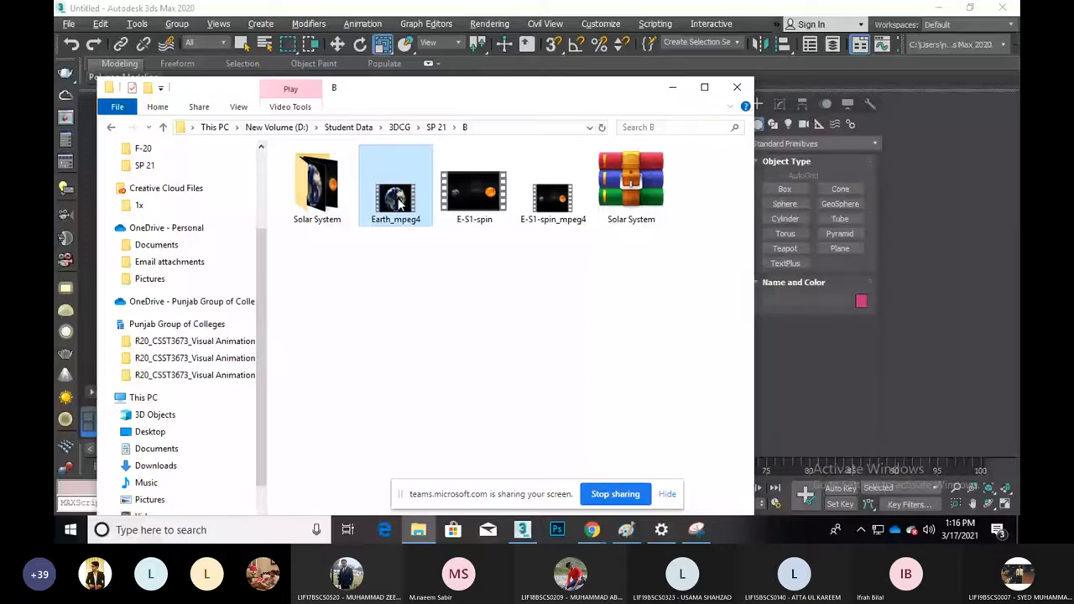
double_click(398, 200)
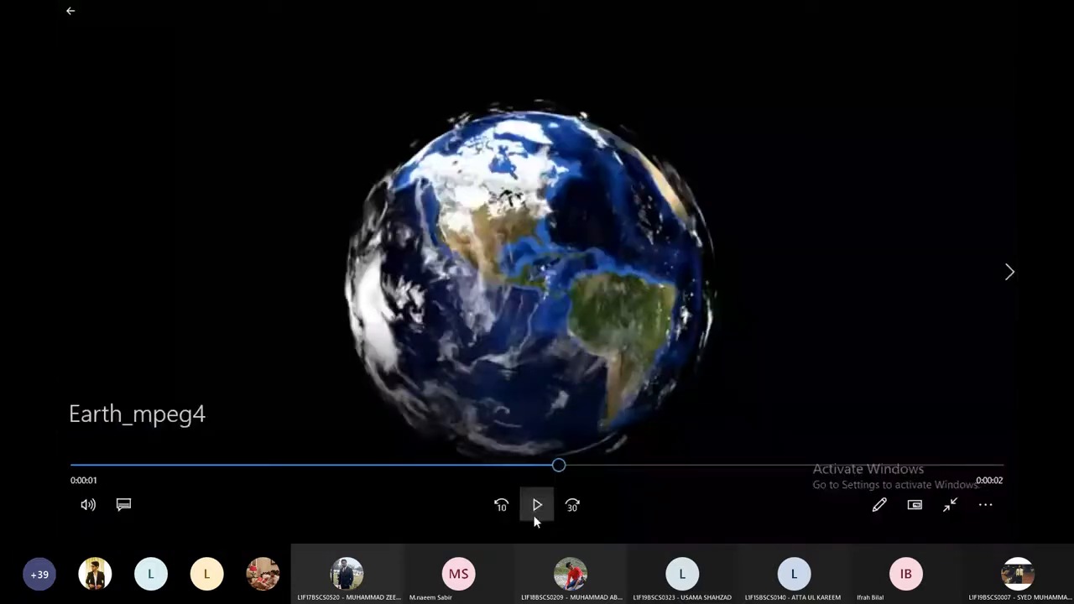
left_click(985, 504)
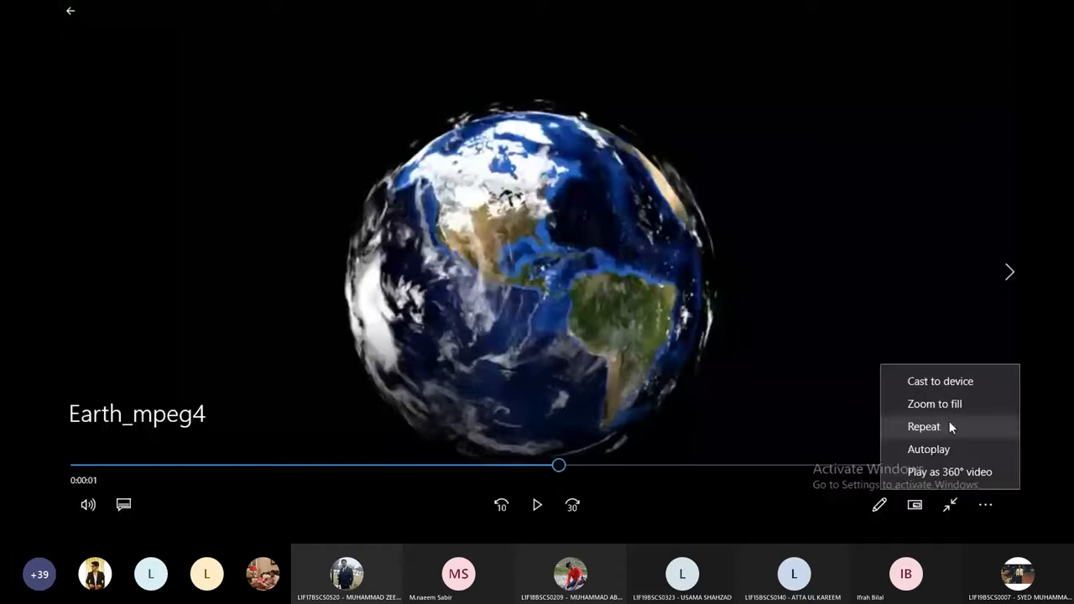
left_click(924, 427)
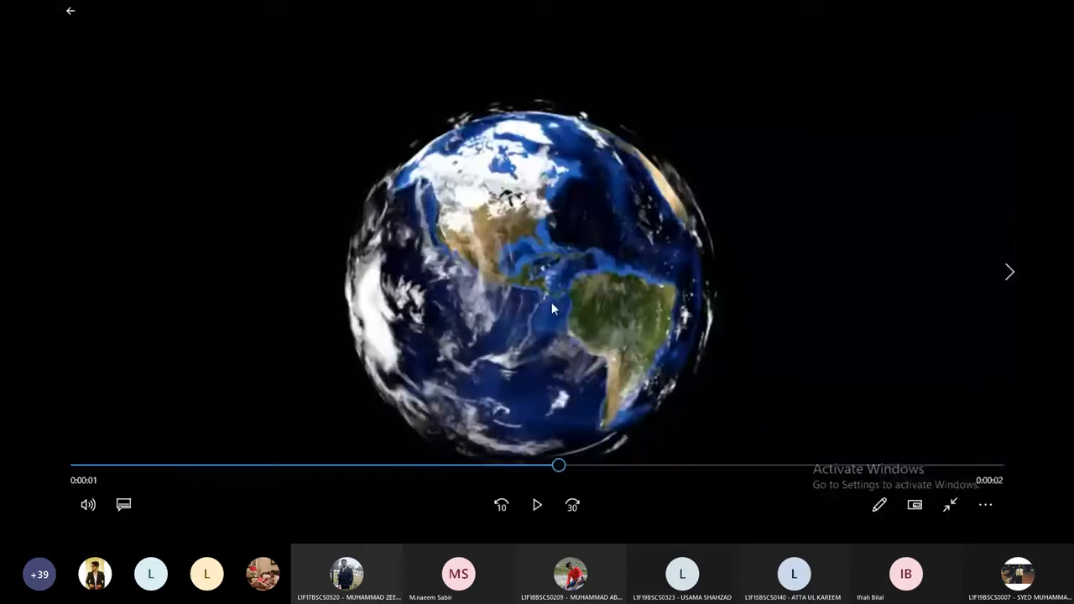
left_click(551, 302)
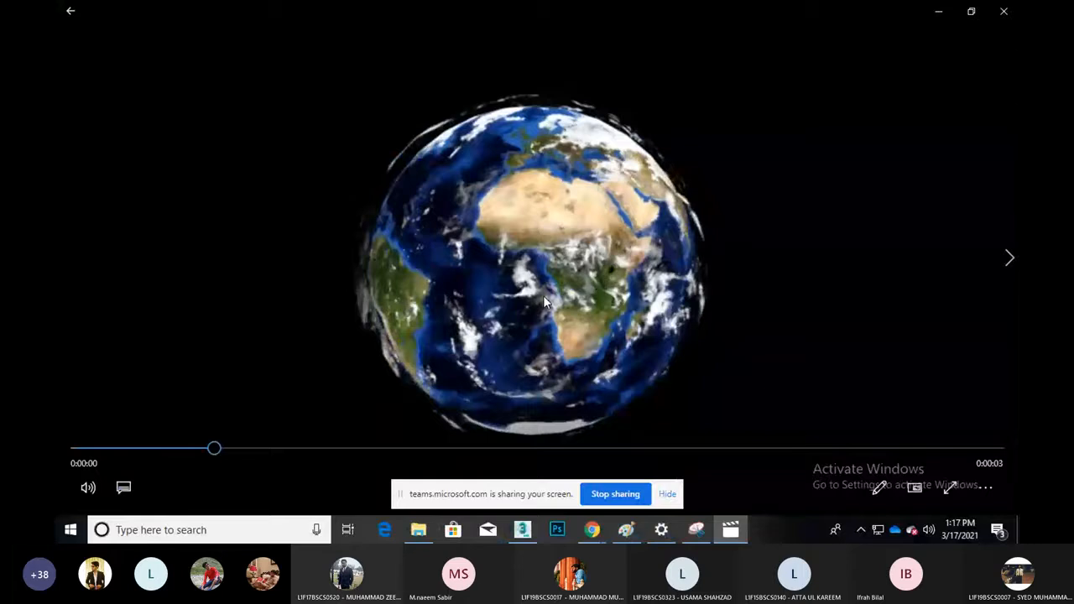
key("alt+F4")
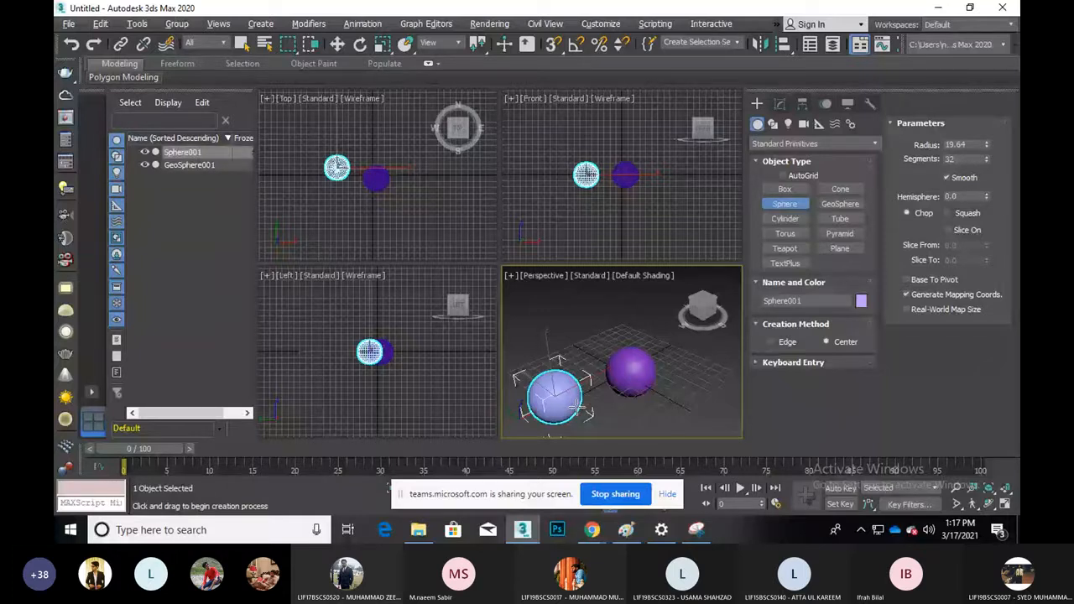
Reduce the geosphere's radius to 15.565, set its geodesic base type to Octa, and turn on Hemisphere
key("r")
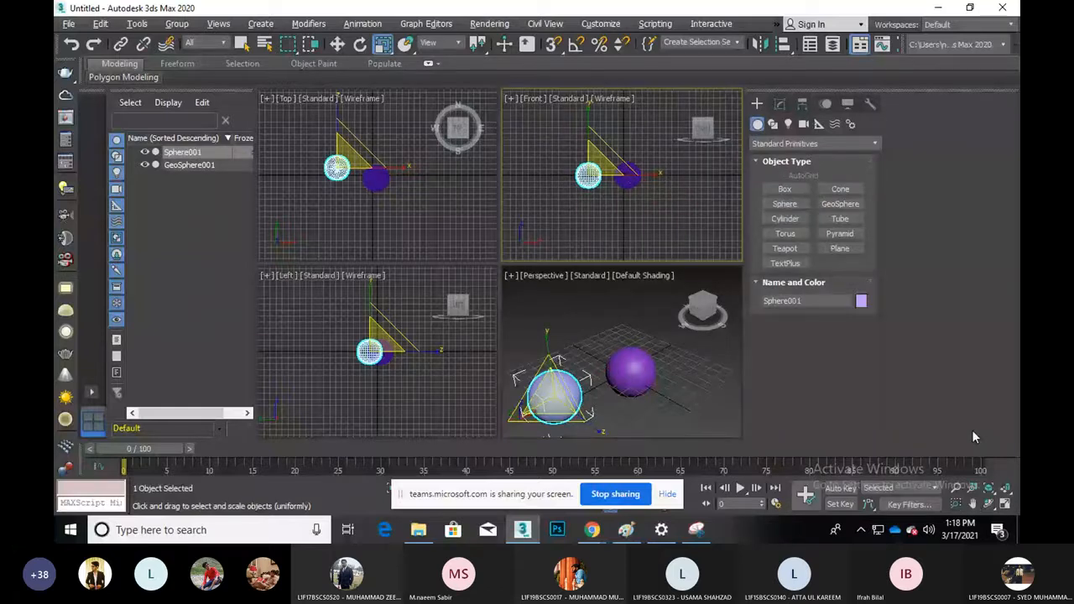
key("alt+w")
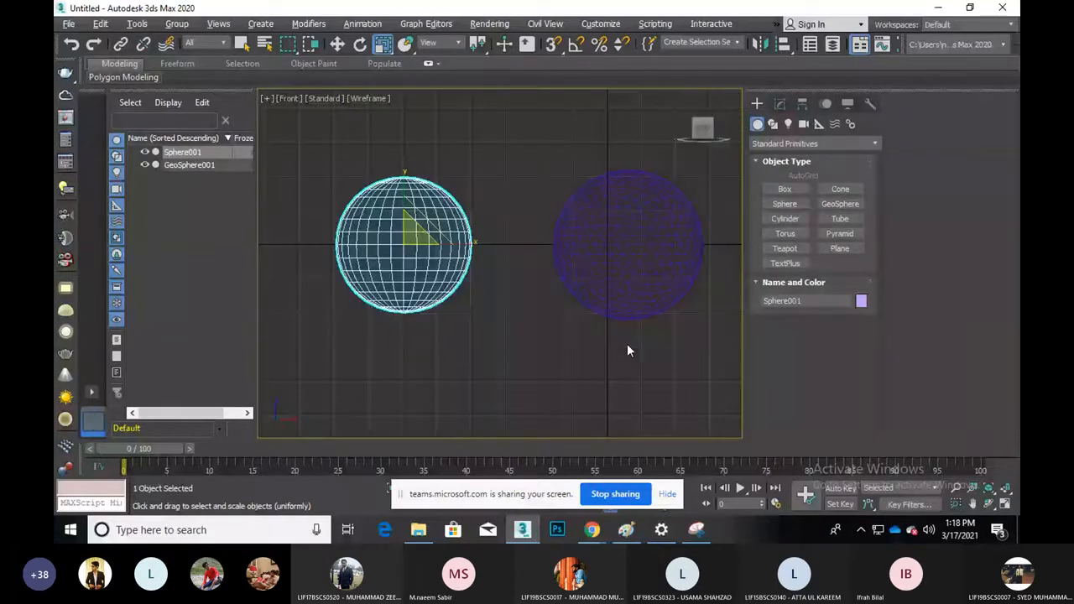
key("z")
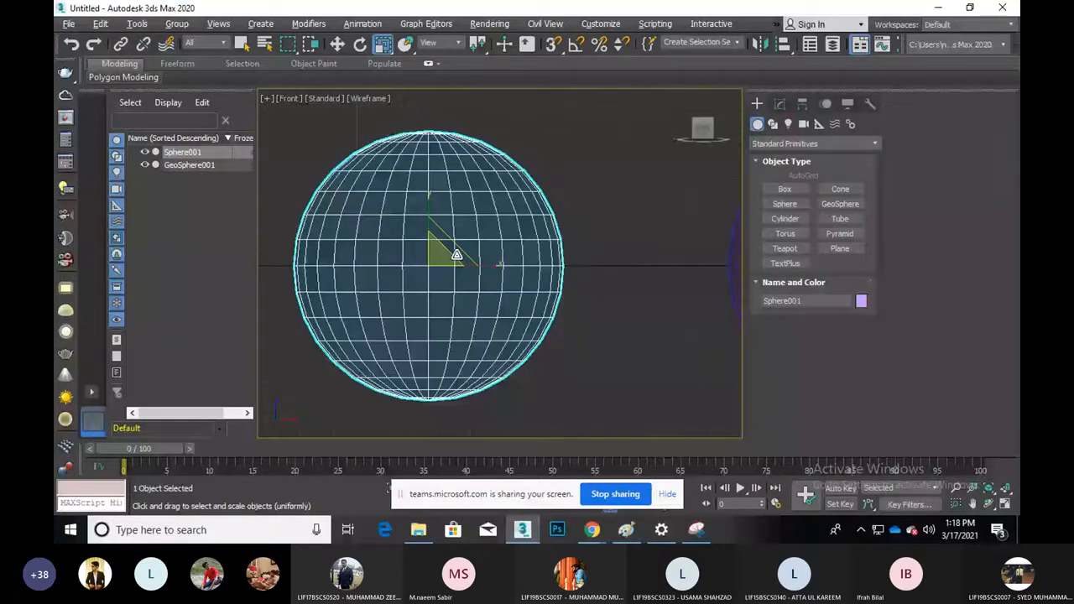
key("w")
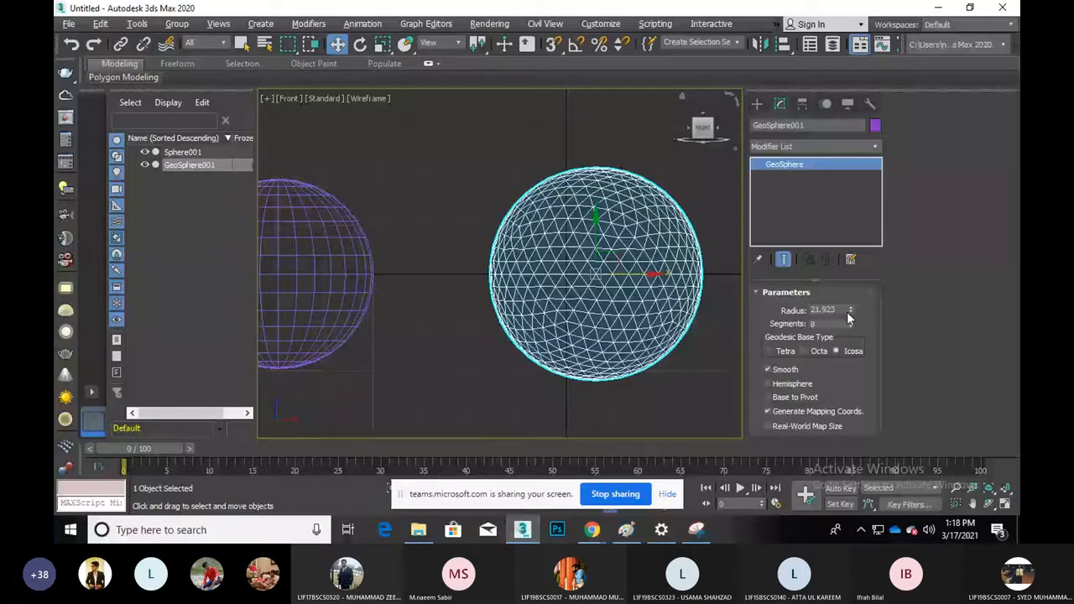
left_click_drag(849, 312, 789, 355)
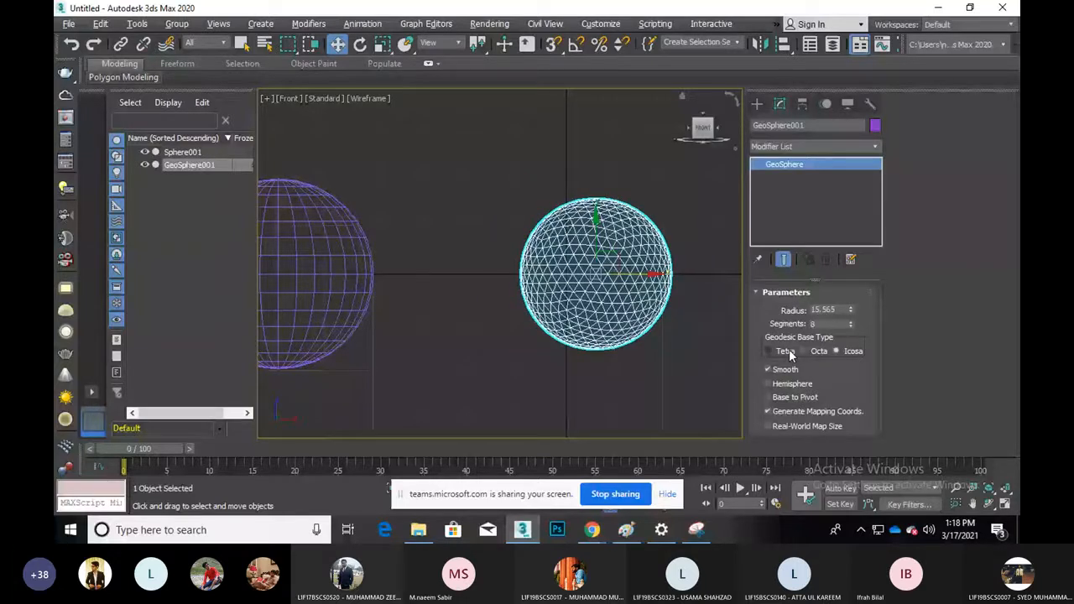
left_click(805, 350)
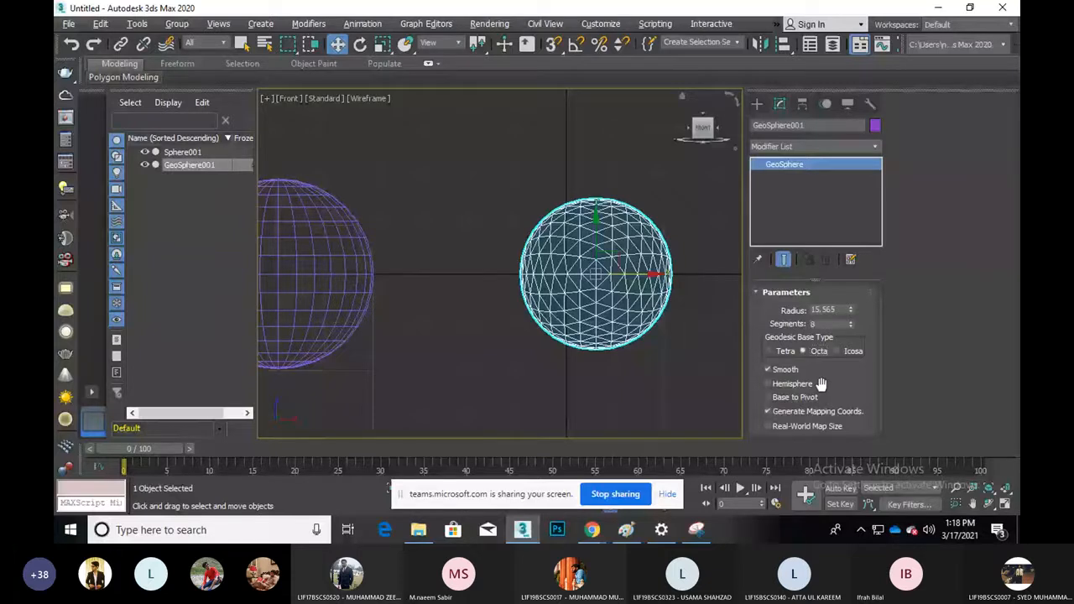
left_click(821, 384)
key("z")
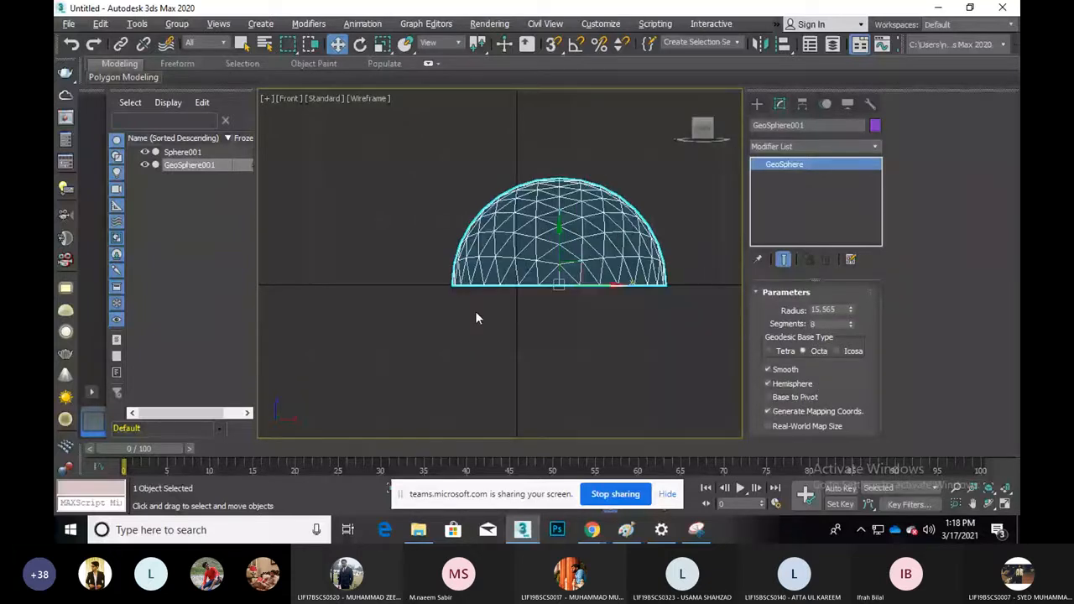
Delete the geosphere so only the standard sphere is left in the scene
scroll(476, 312, "down", 5)
left_click(412, 290)
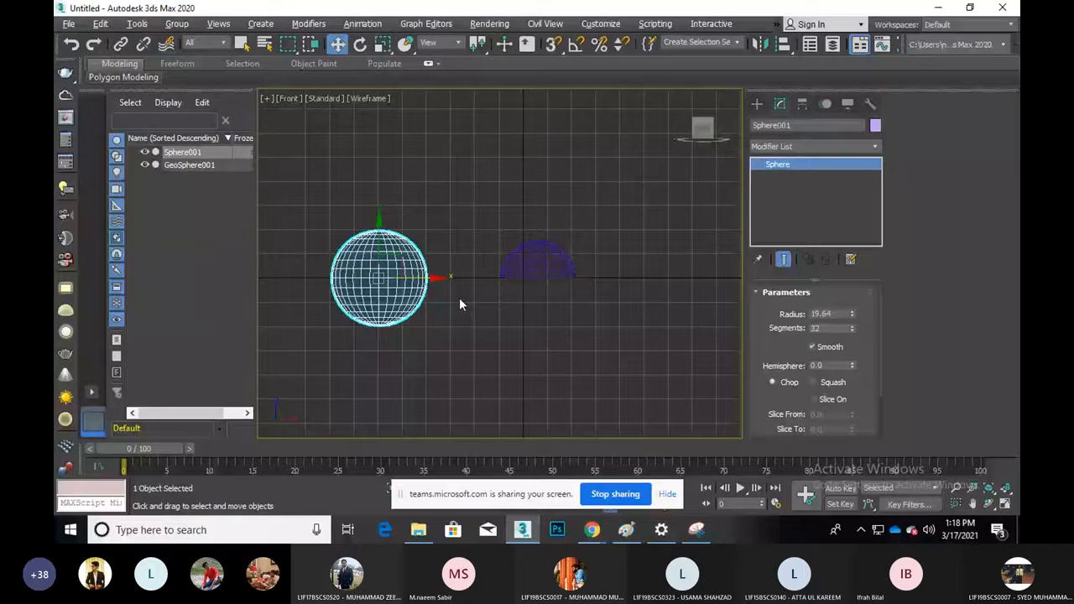
left_click(549, 270)
scroll(548, 269, "up", 4)
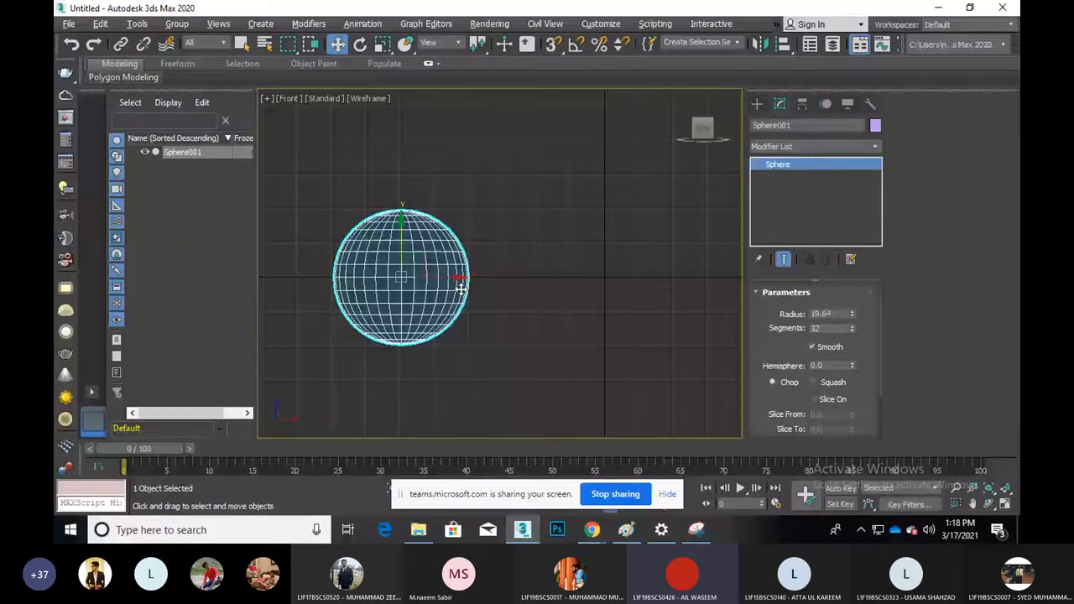
Move the sphere to the world origin by setting its absolute X, Y and Z coordinates to 0.0
key("alt+w")
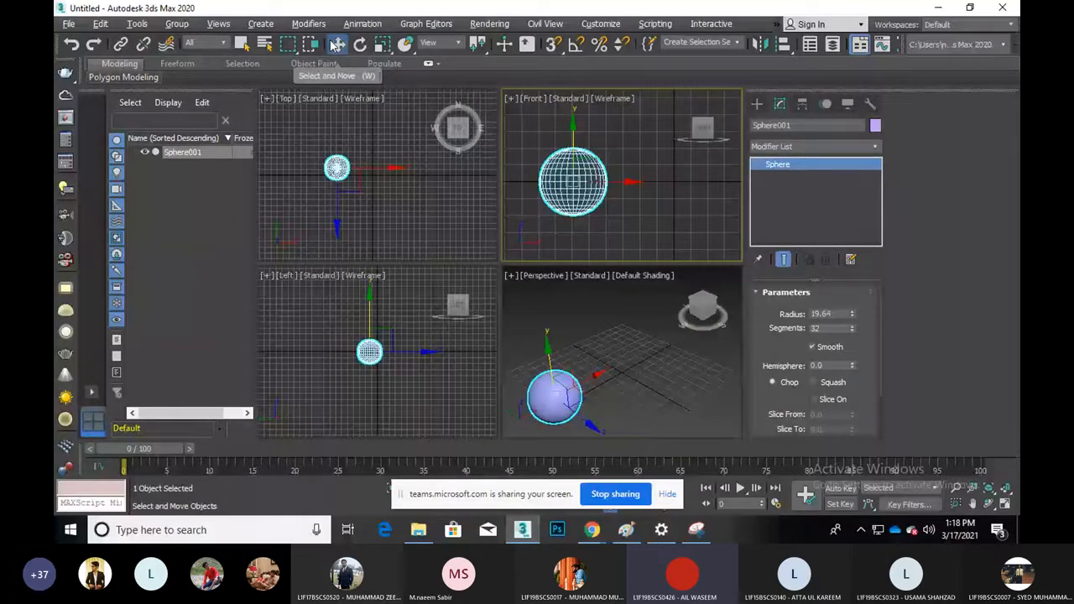
right_click(335, 43)
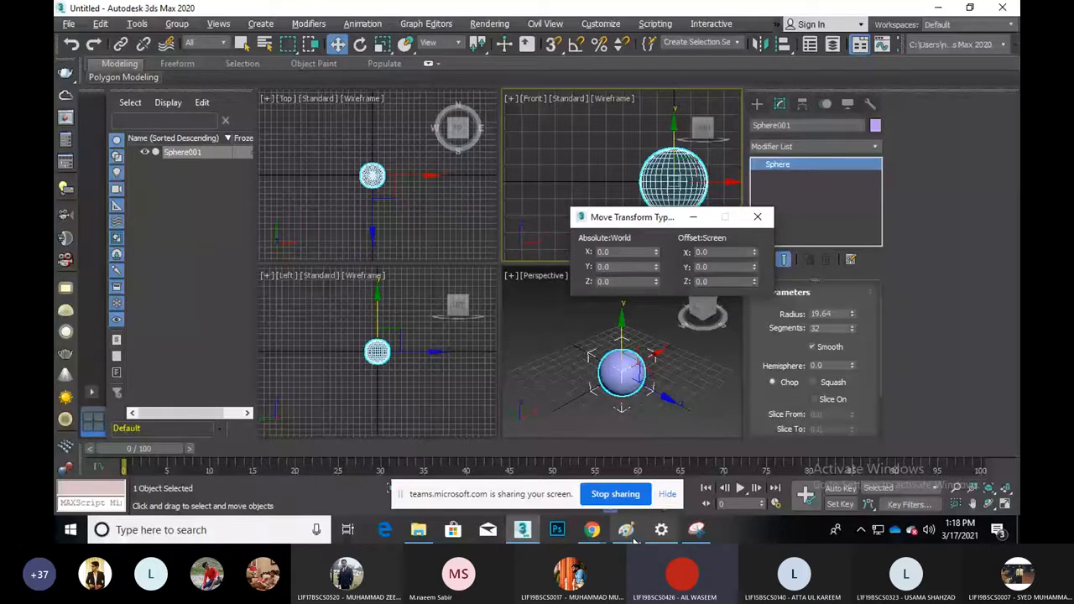
Switch to File Explorer, replay the Earth_mpeg4 video to examine the Earth's rotation and cloud layer, and close it
left_click(419, 529)
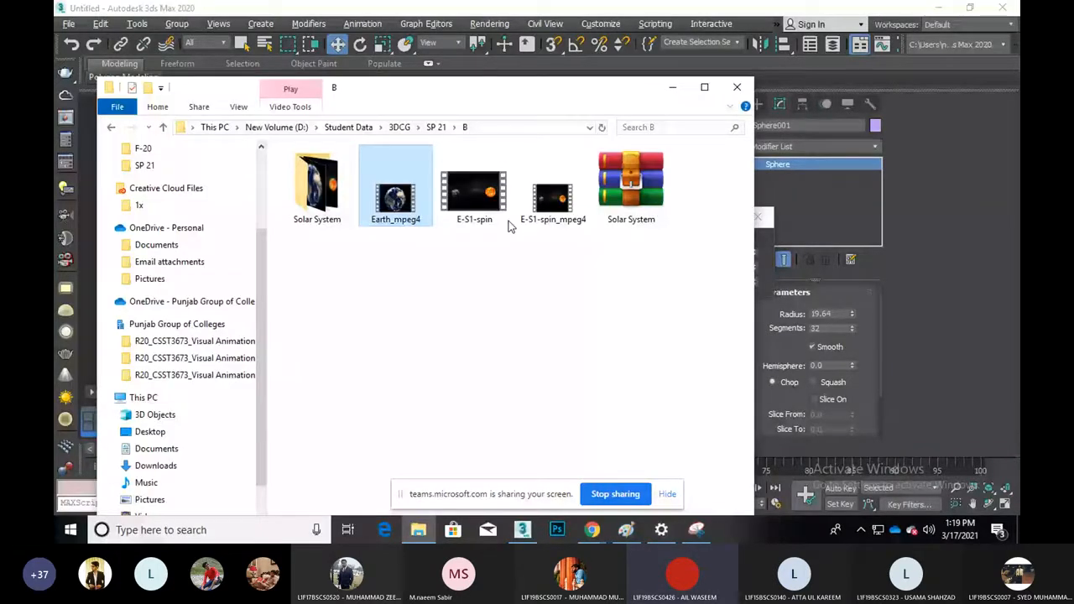
key("Return")
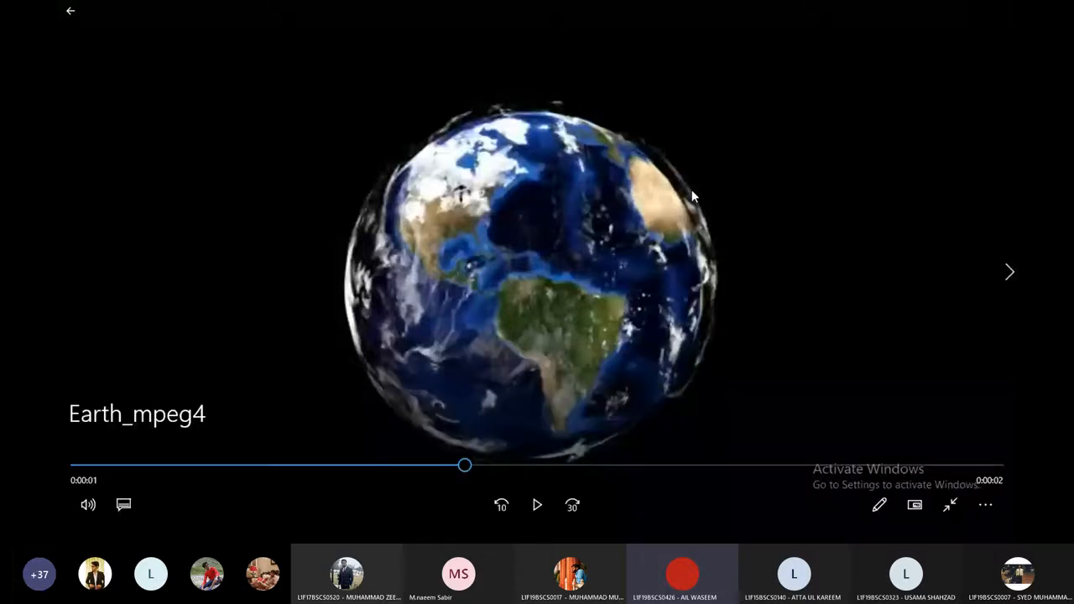
left_click(525, 323)
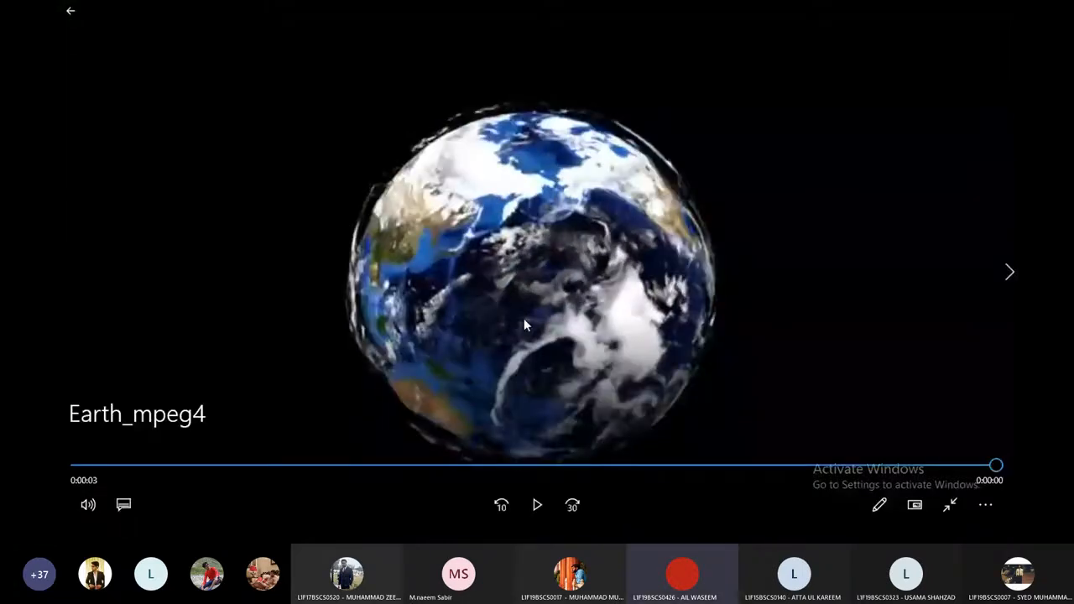
left_click(536, 505)
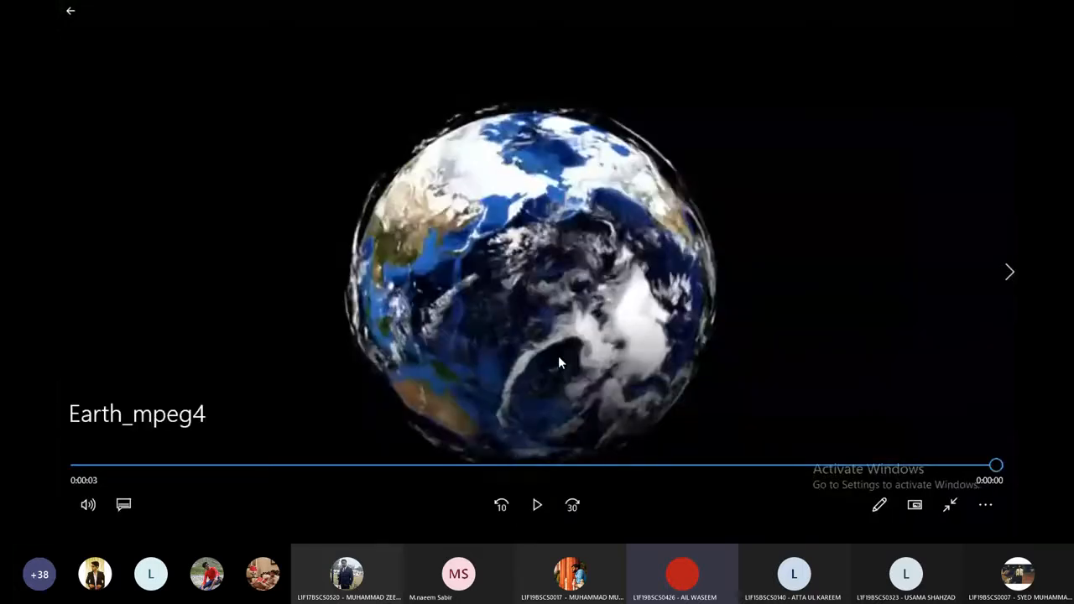
key("alt+F4")
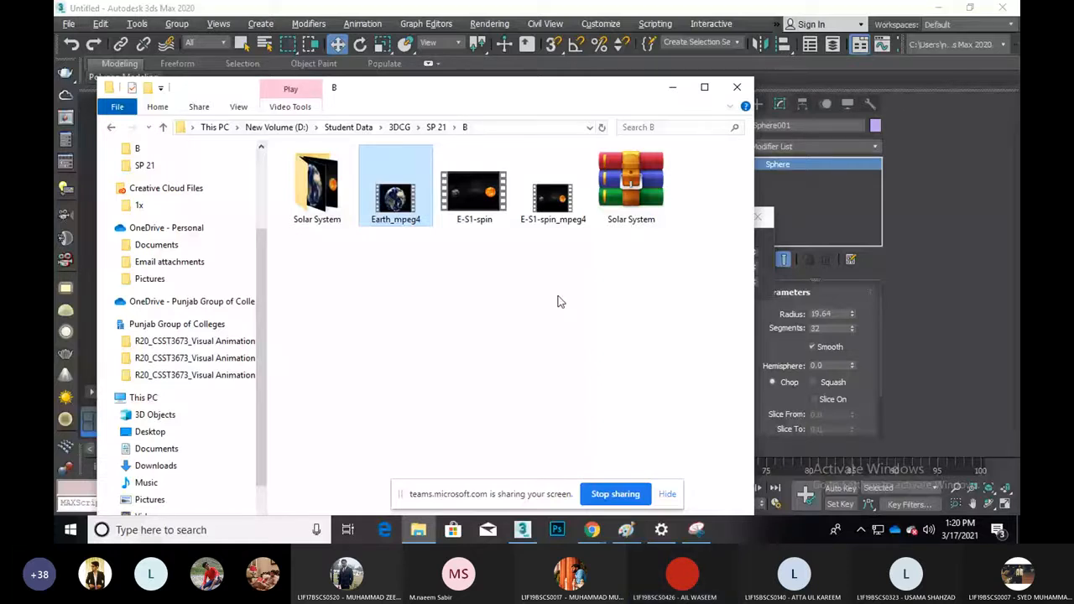
Play the E-S1-spin and E-S1-spin_mpeg4 videos to examine the Earth and Sun animation, and close the player
double_click(460, 190)
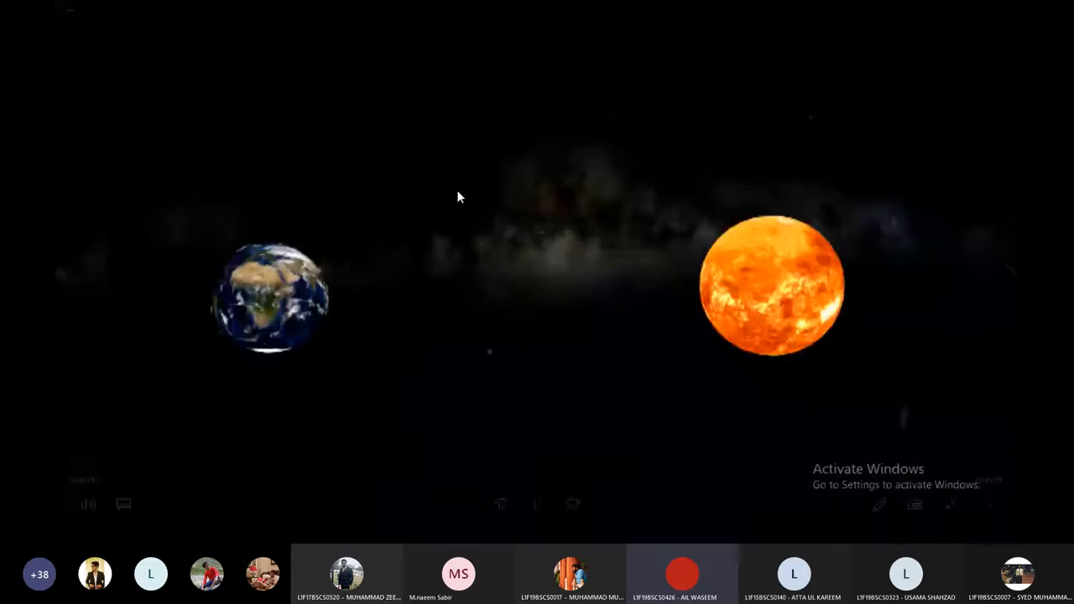
key("alt+F4")
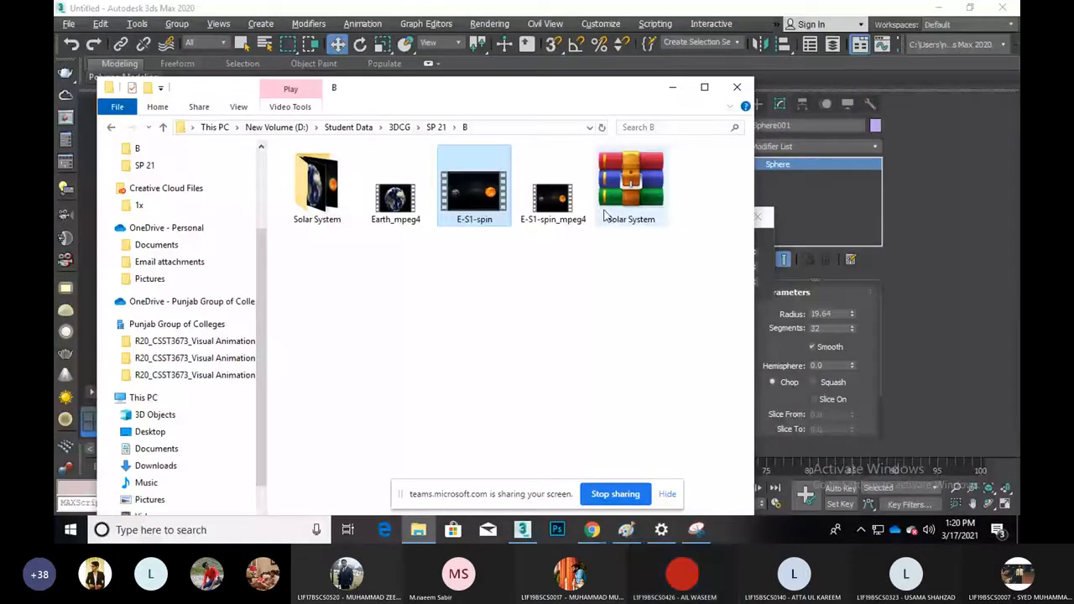
left_click(559, 205)
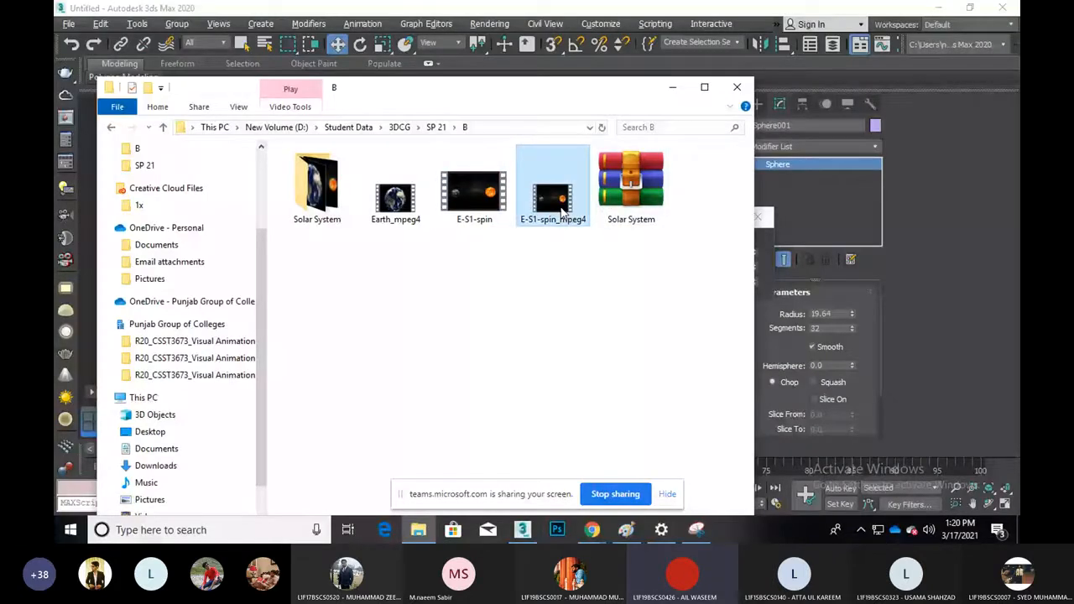
double_click(559, 205)
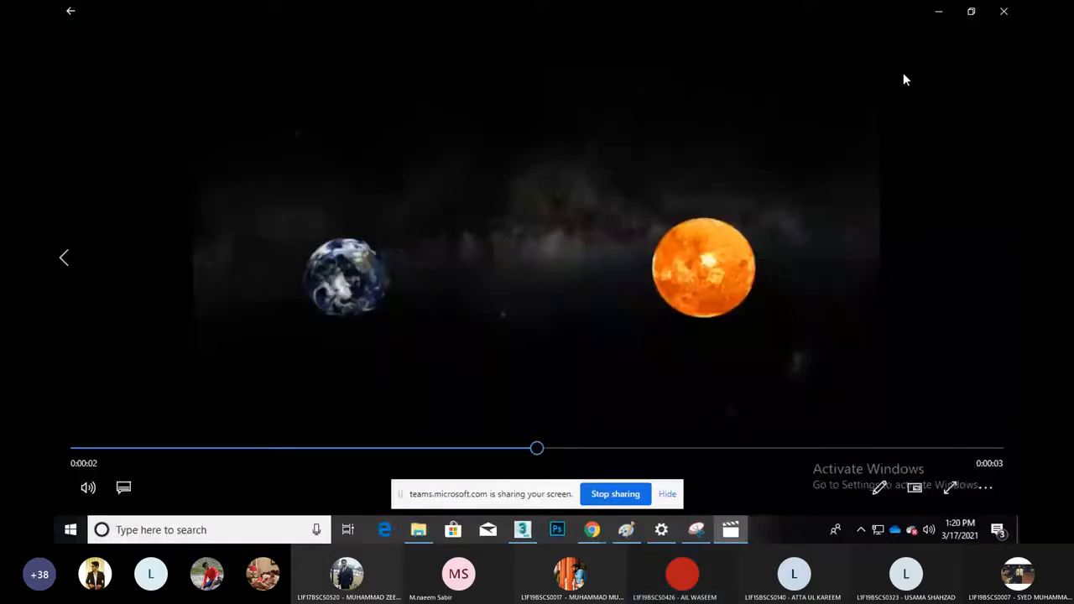
left_click(1004, 11)
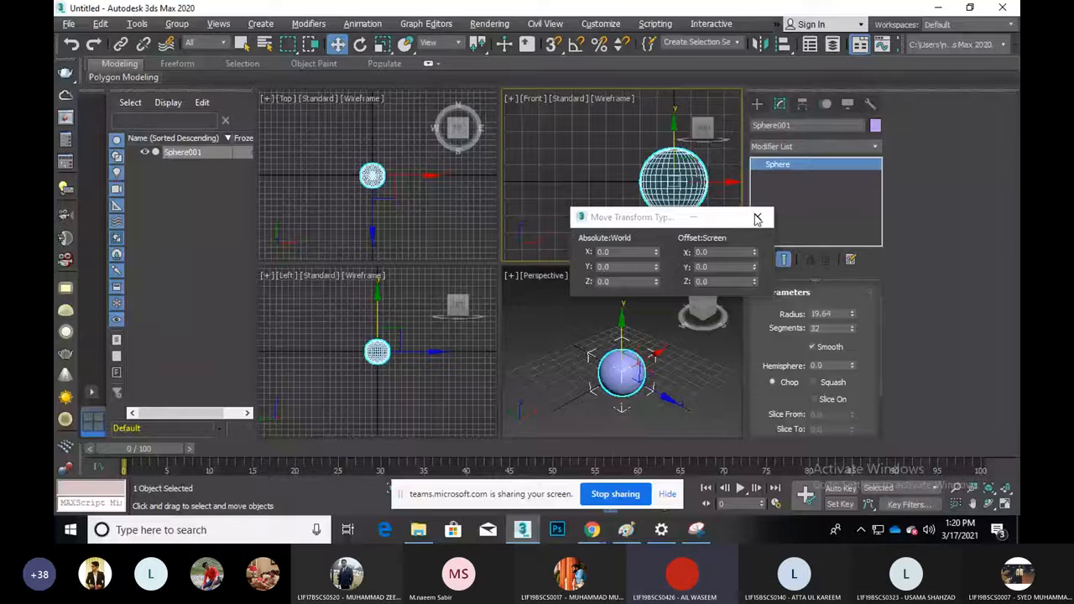
Close the Move Transform Type-In dialog and make the Perspective view active around the sphere
left_click(757, 219)
middle_click_drag(570, 369, 554, 364)
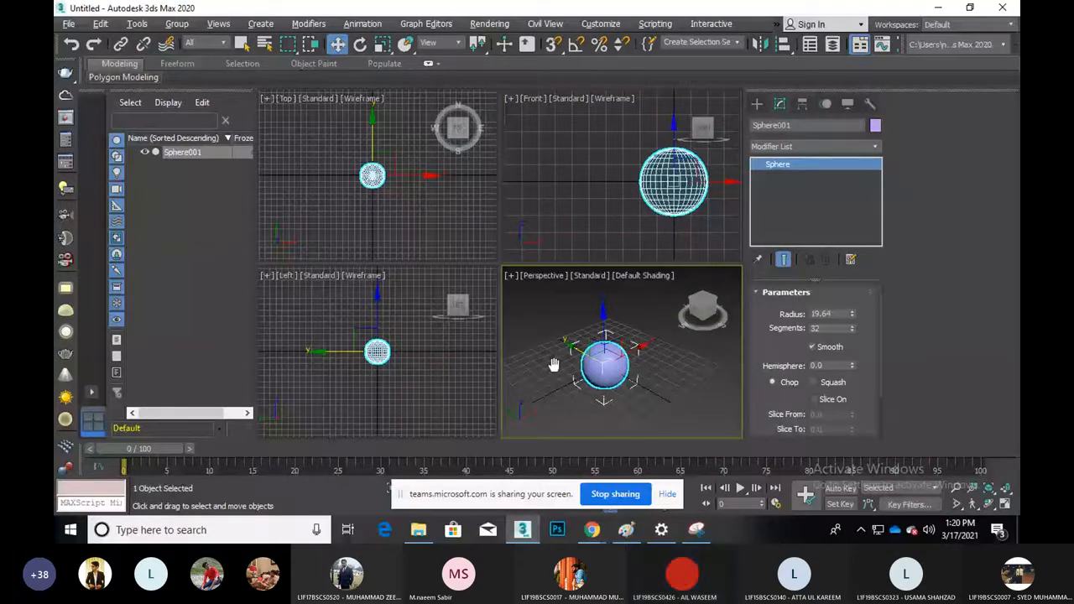
middle_click_drag(553, 364, 571, 366)
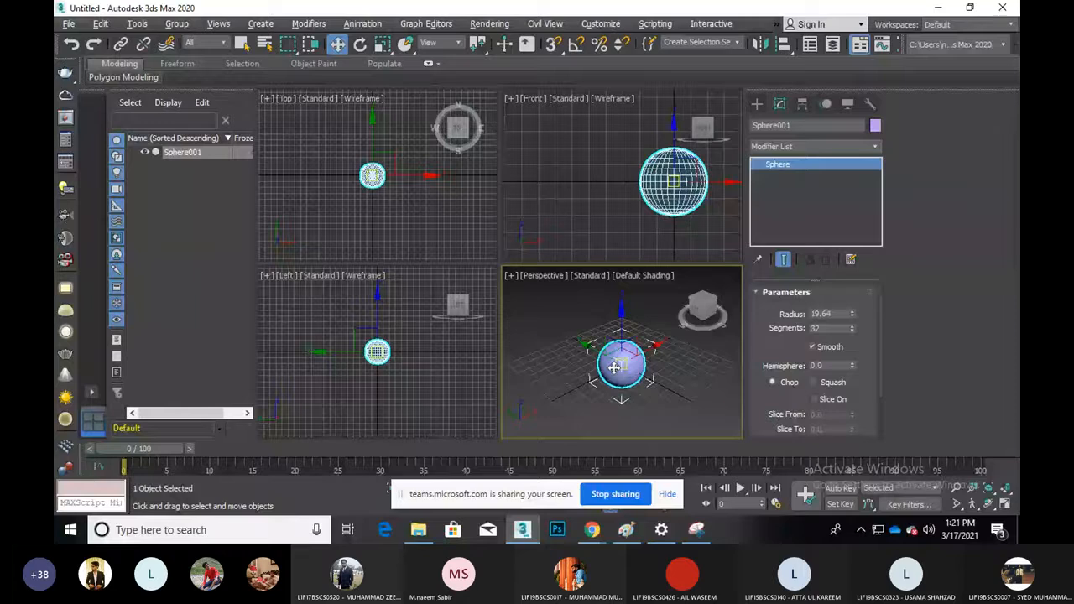
Switch to File Explorer and open the Solar System folder to examine the sun, bump, clouds and earth texture images
left_click(418, 529)
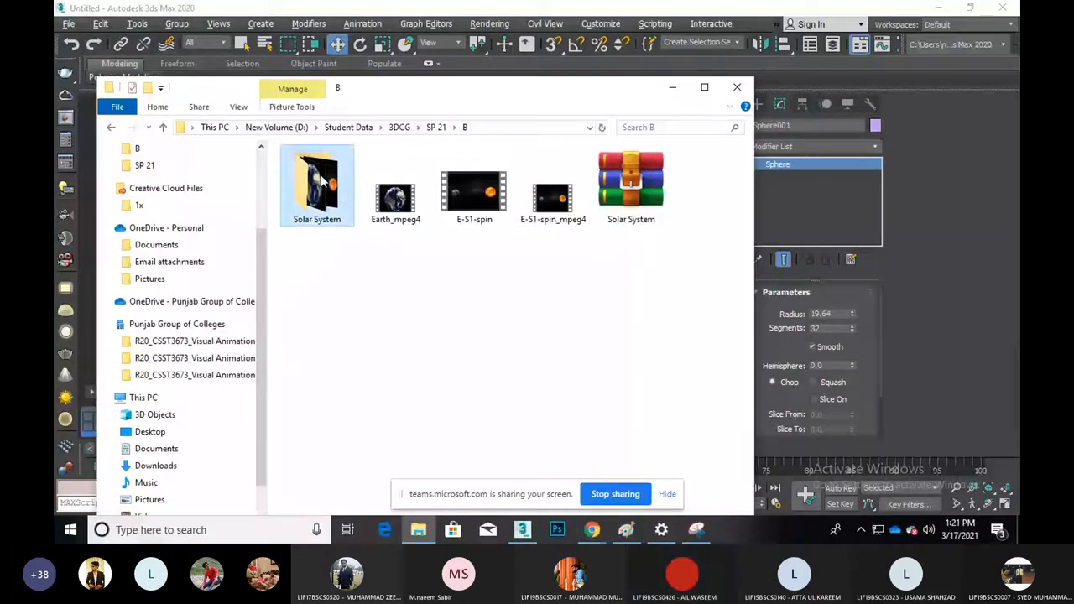
double_click(322, 176)
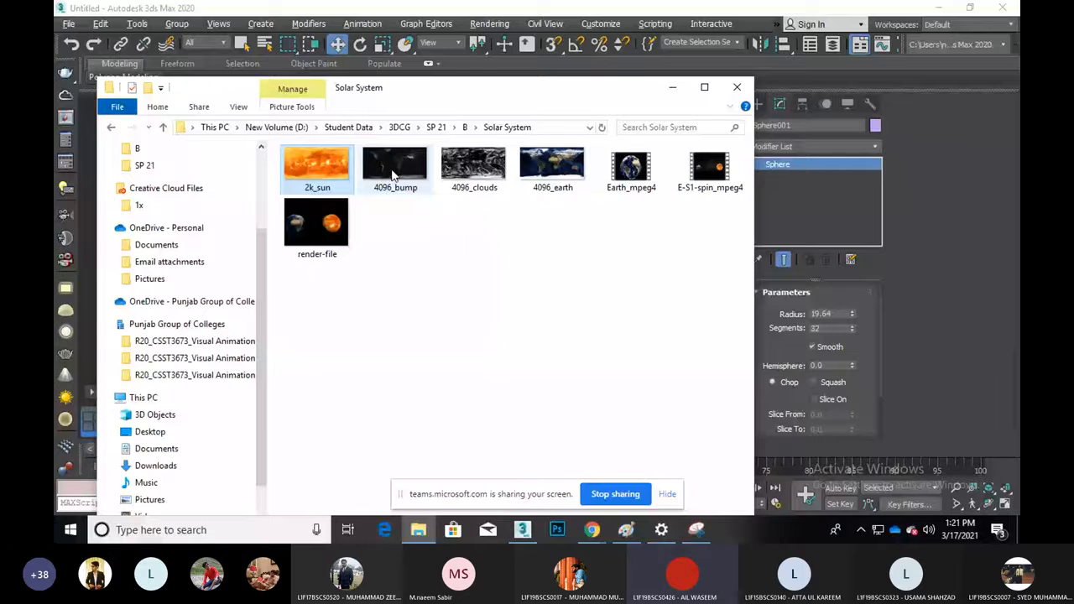
left_click(393, 173)
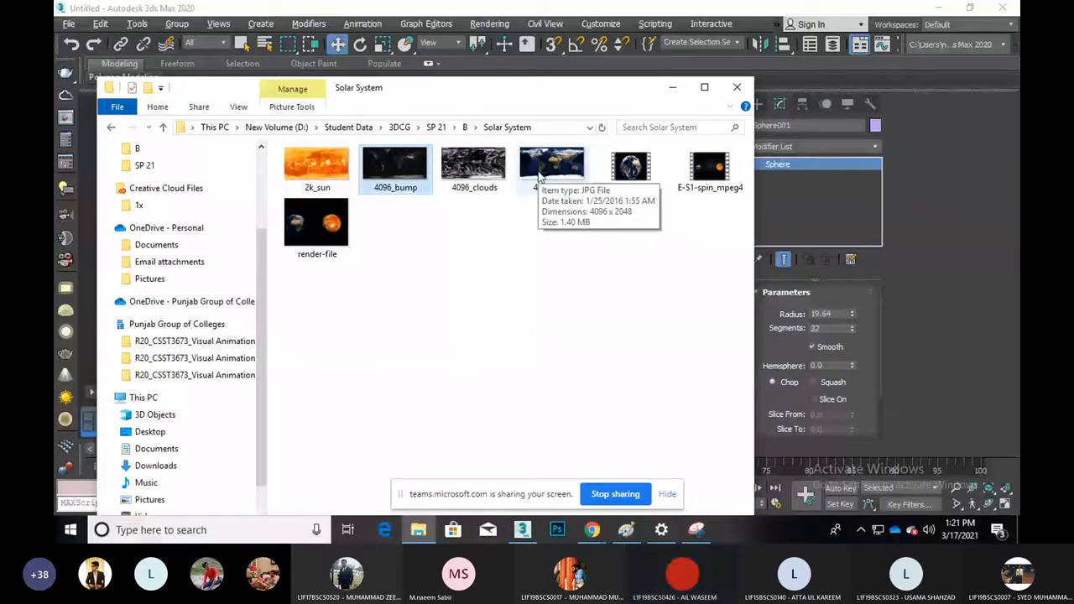
left_click(317, 173)
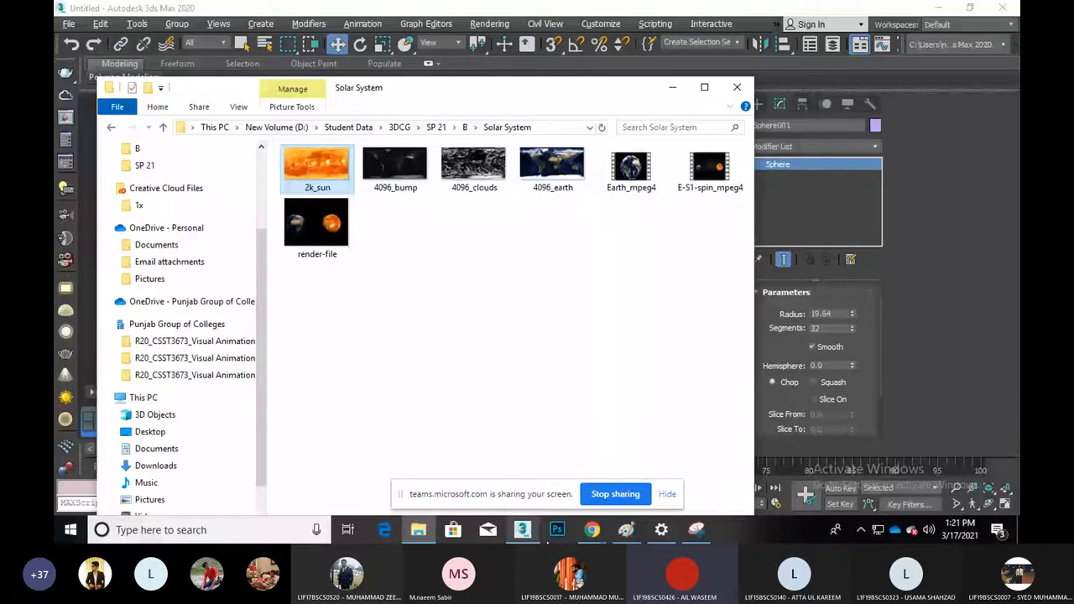
Switch to Chrome to check the Teams meeting, and minimize it to return to the texture folder
left_click(592, 529)
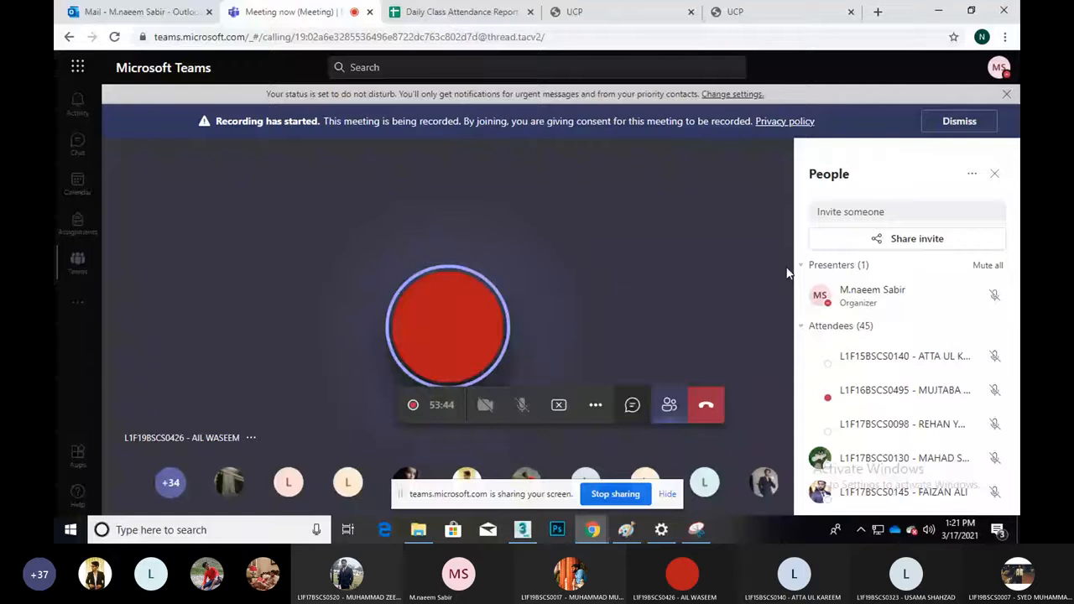
left_click(940, 14)
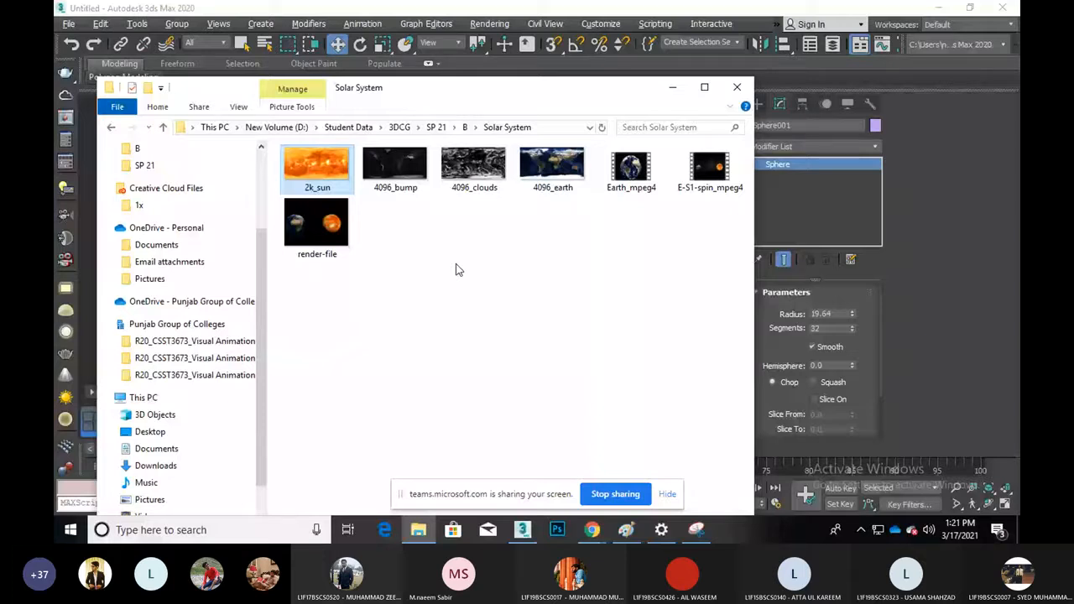
Select the 4096_bump, 4096_clouds and 4096_earth textures in turn to review them, and minimize the Solar System folder
left_click(408, 178)
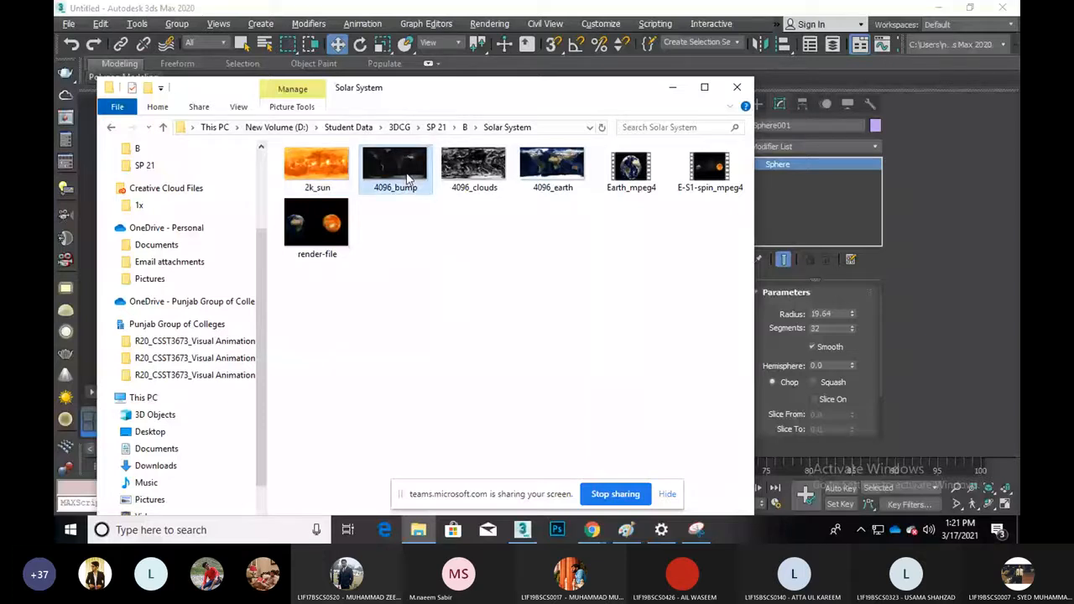
left_click(474, 187)
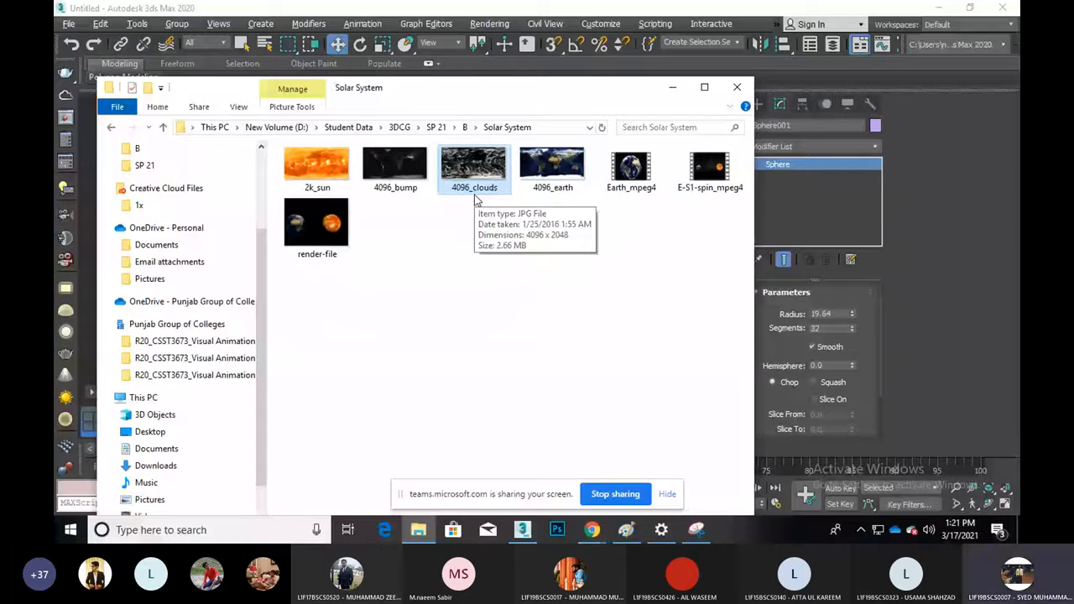
left_click(552, 170)
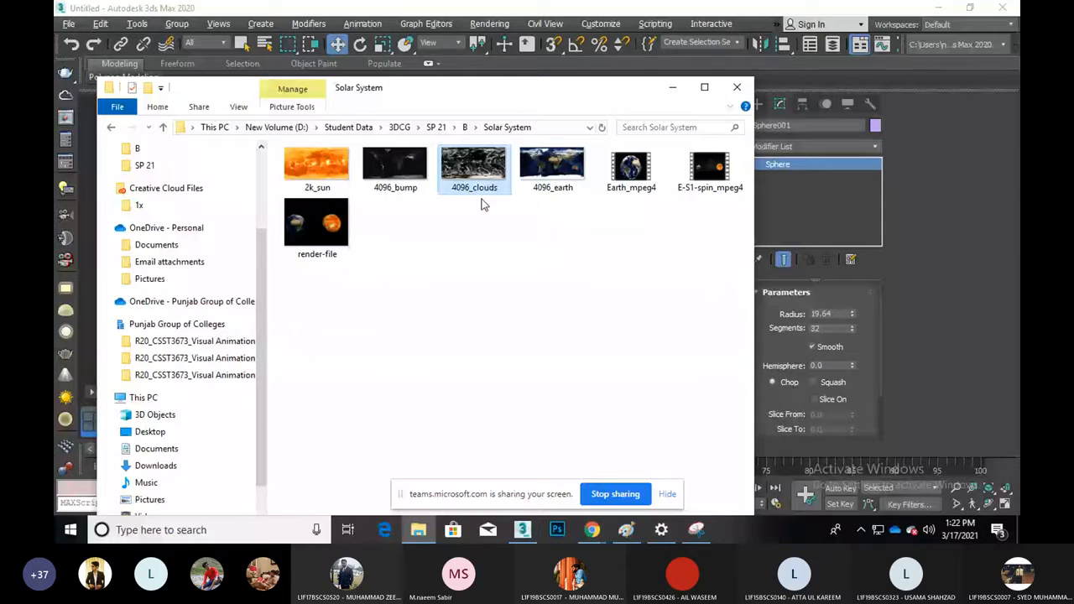
left_click(546, 187)
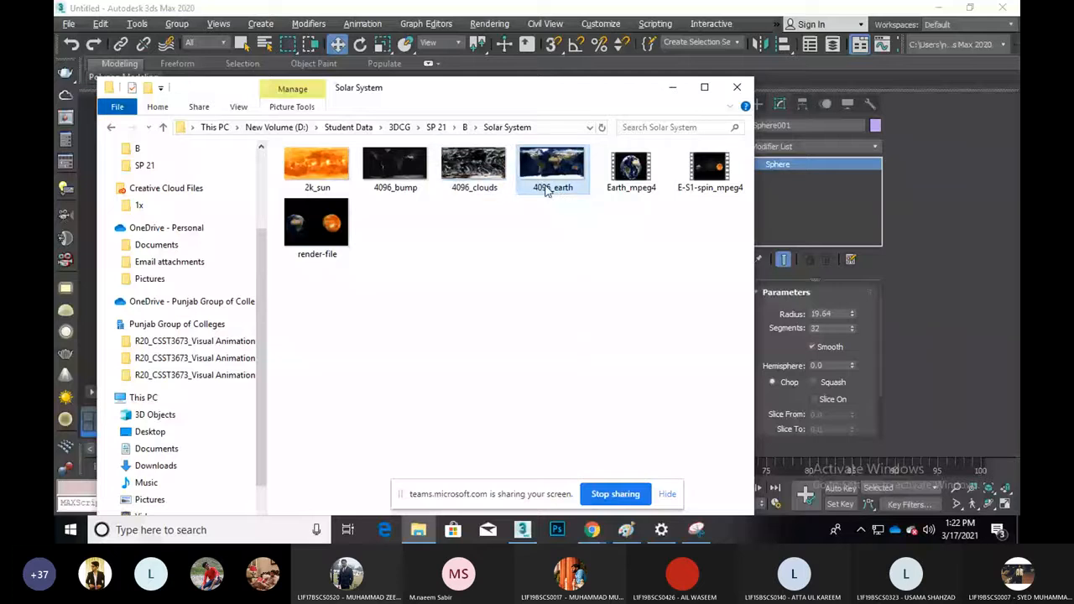
left_click(548, 220)
left_click(672, 87)
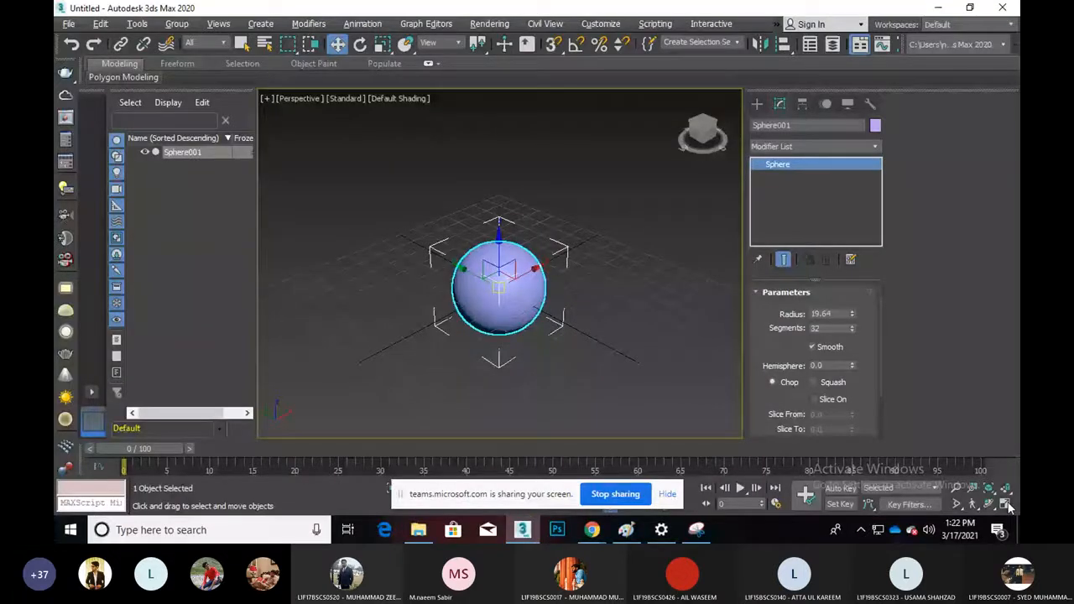
Check the sphere's absolute world position in the Move Transform Type-In dialog and close the dialog
left_click(1006, 503)
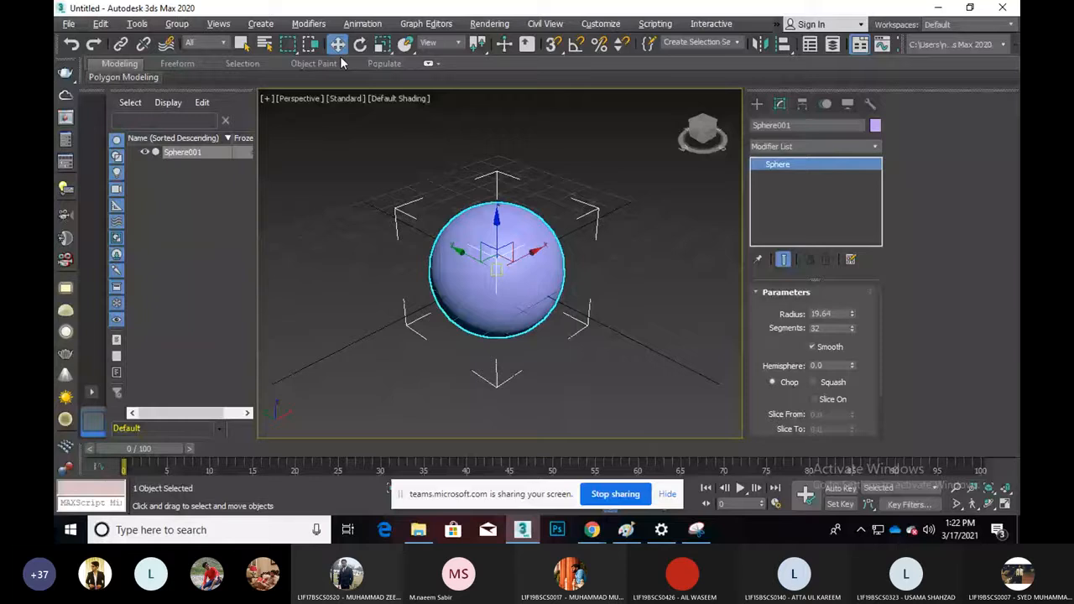
right_click(340, 54)
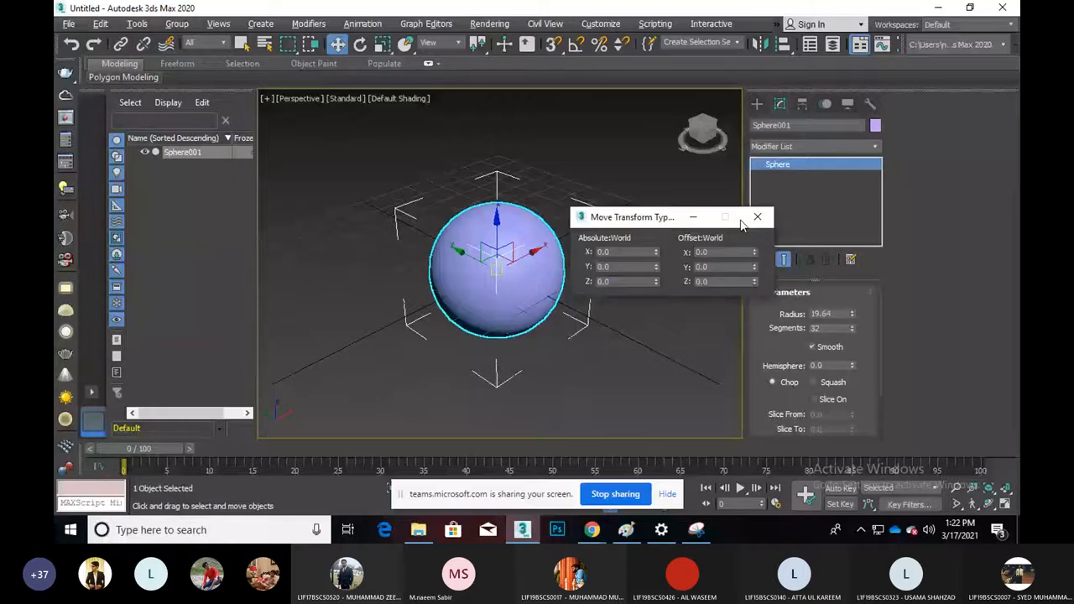
left_click(756, 218)
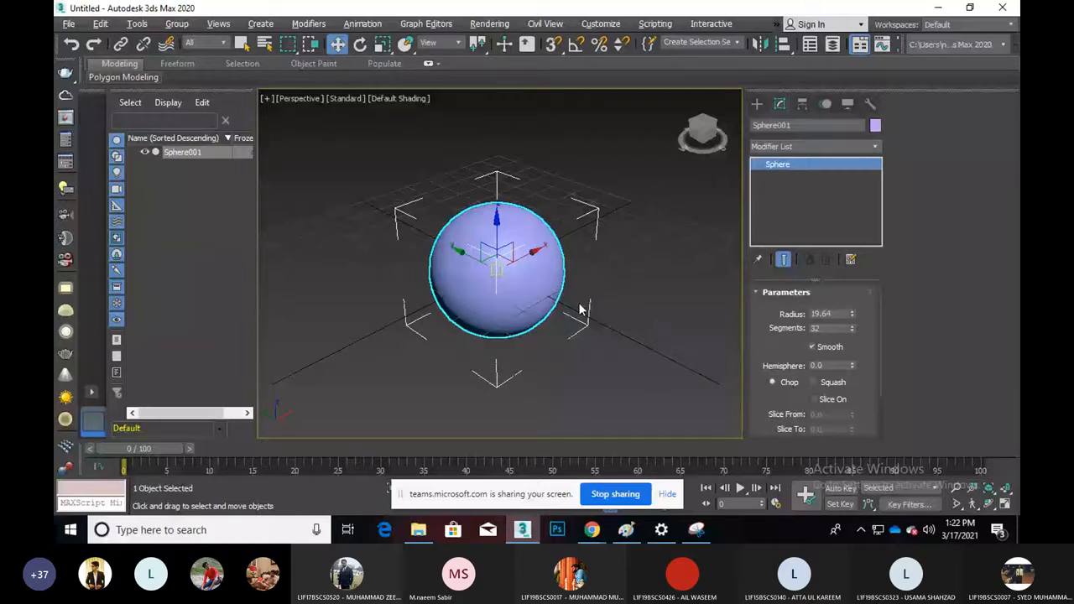
key("Delete")
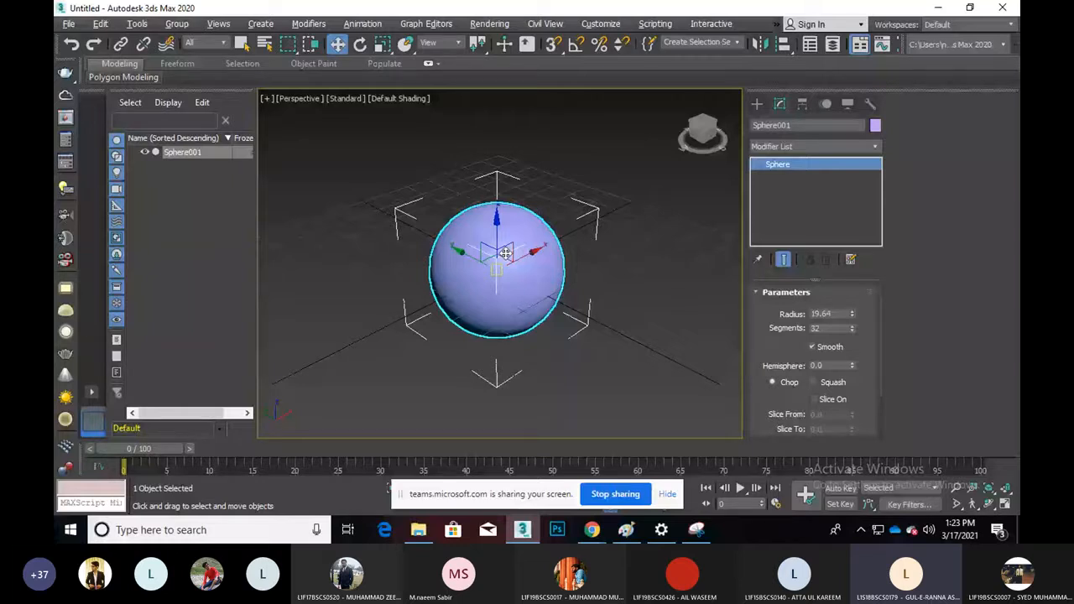
middle_click_drag(381, 234, 395, 260)
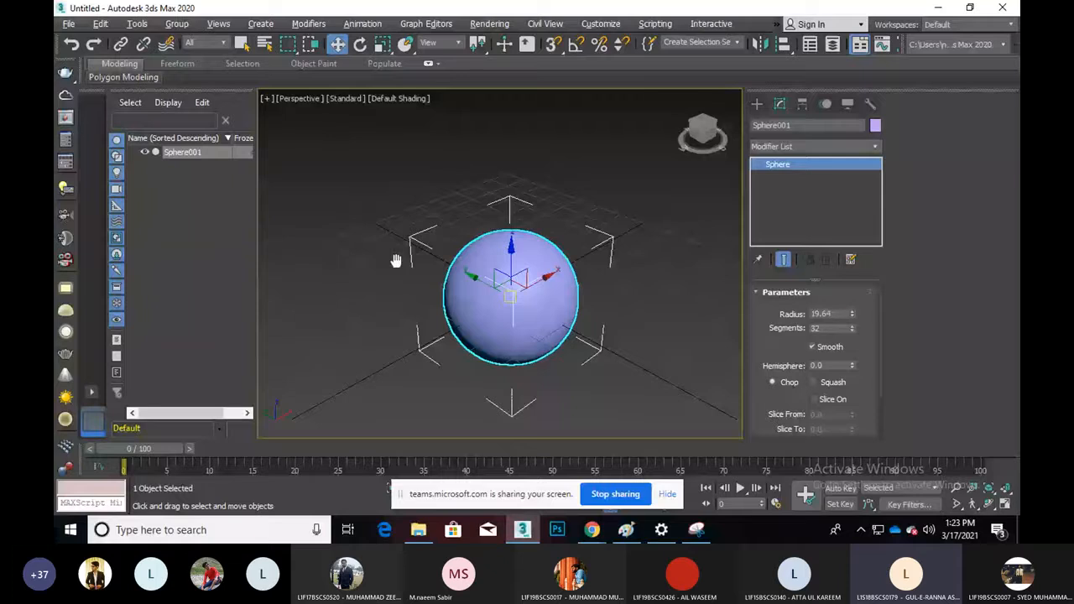
middle_click_drag(396, 260, 407, 230)
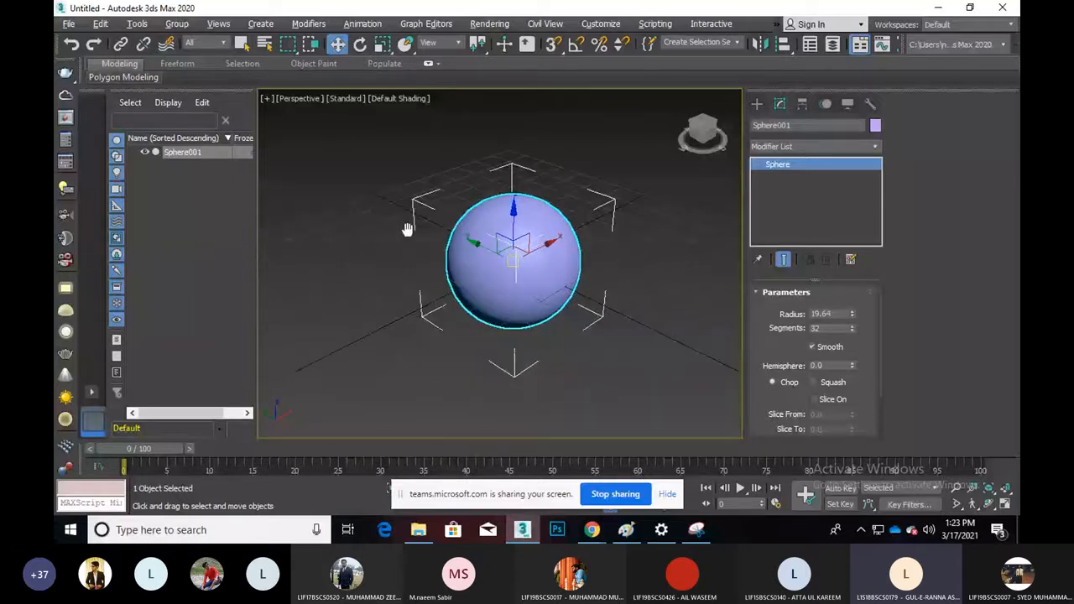
middle_click_drag(407, 230, 401, 229)
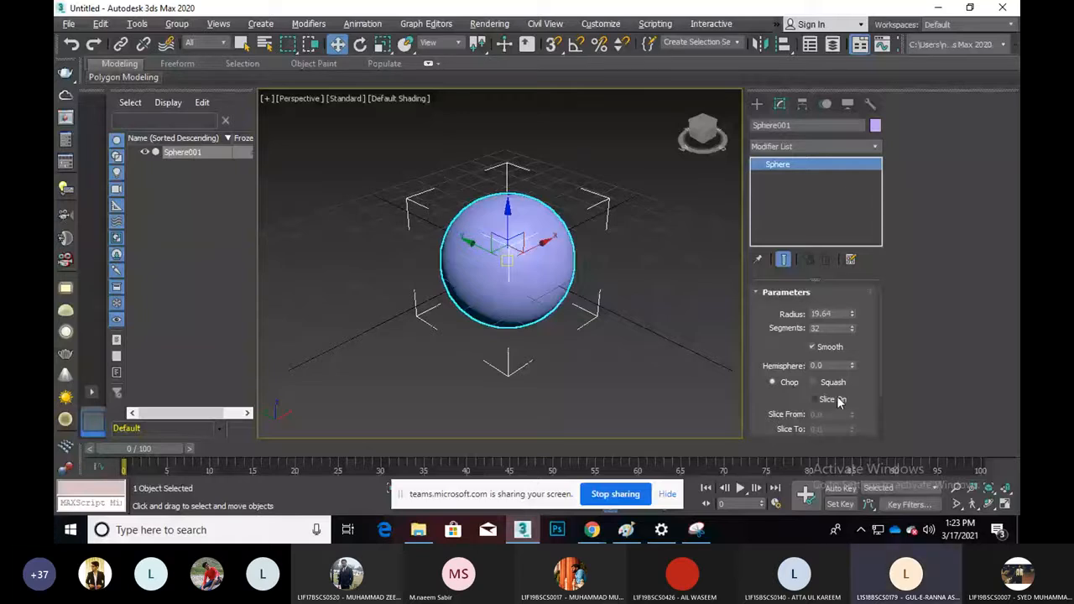
Show all four viewports to examine the sphere up close in the Top and Left views, and maximize the Perspective view
left_click(1006, 504)
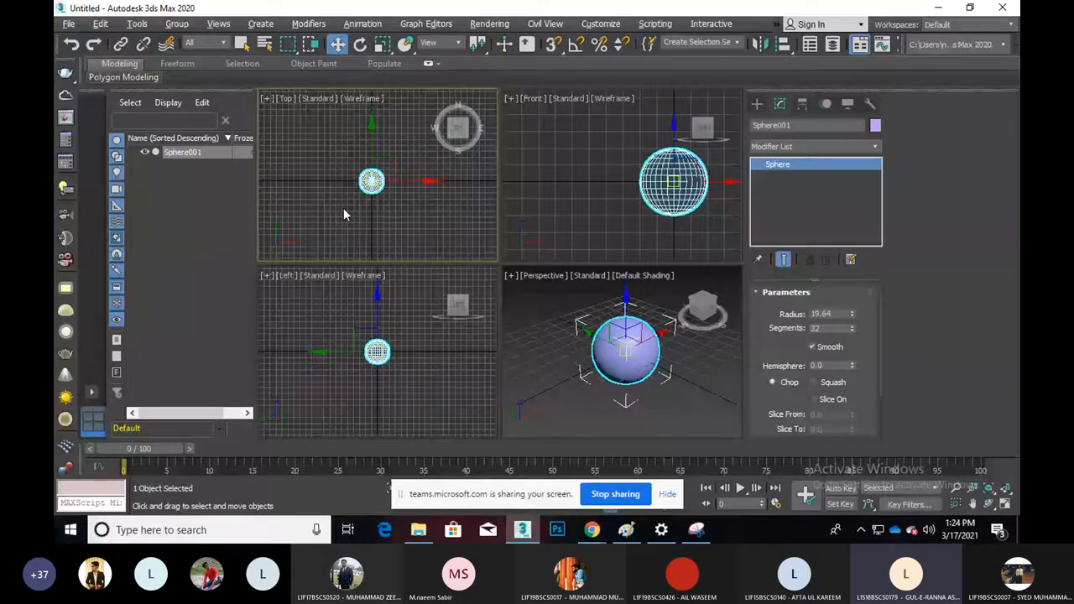
scroll(379, 191, "up", 5)
scroll(396, 351, "up", 5)
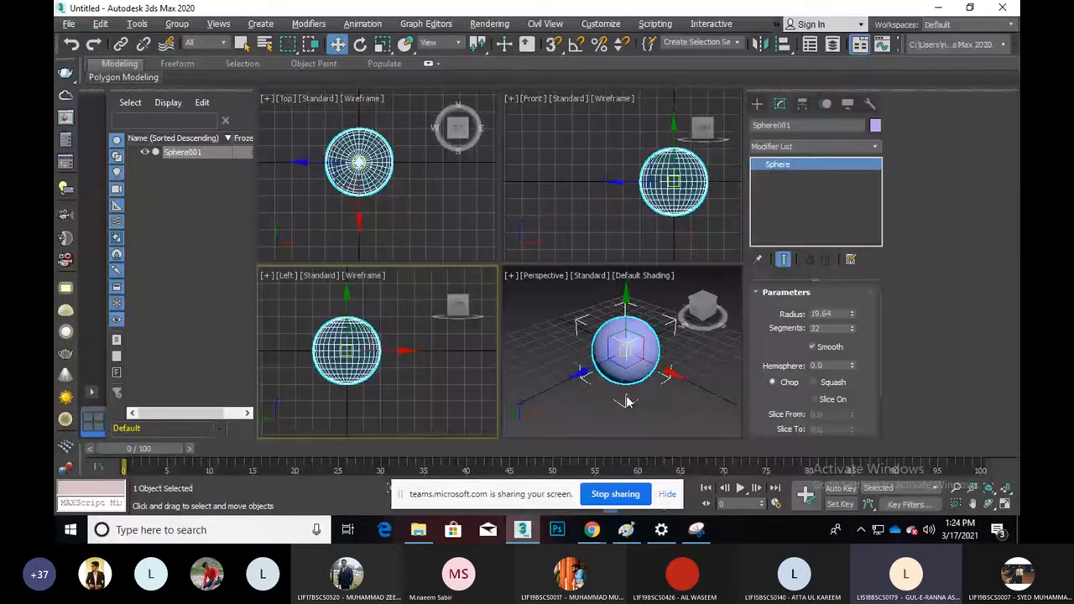
key("alt+w")
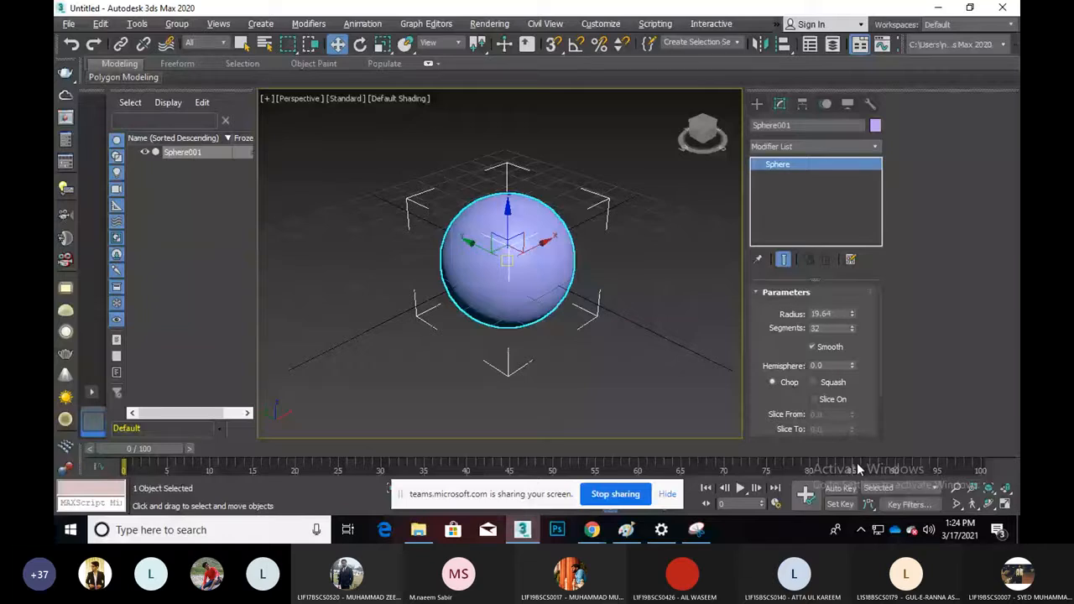
Set the sphere's radius to 20
middle_click_drag(494, 262, 500, 255)
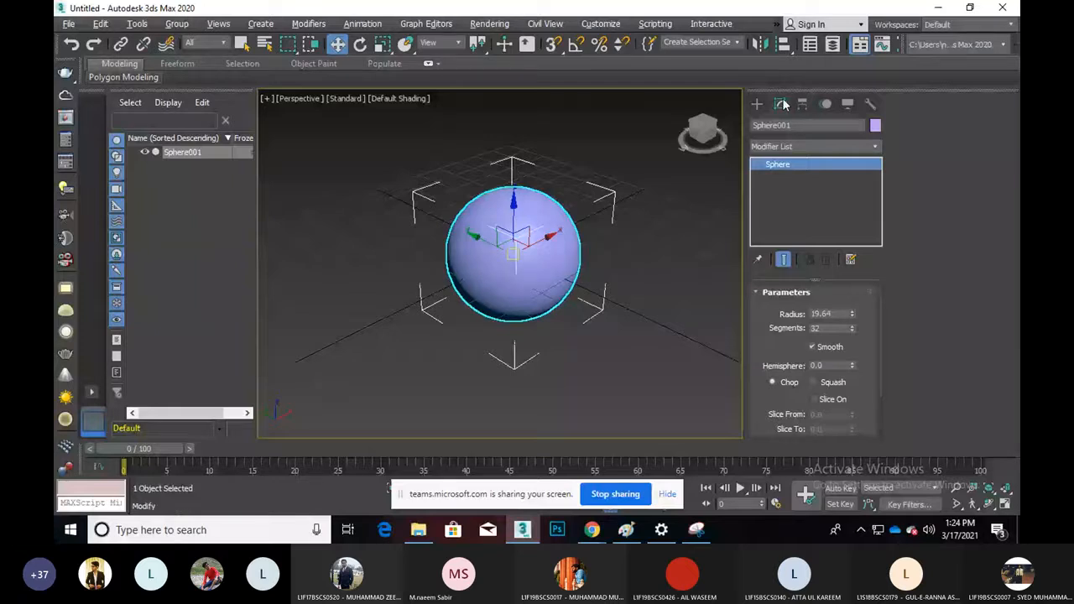
left_click(843, 315)
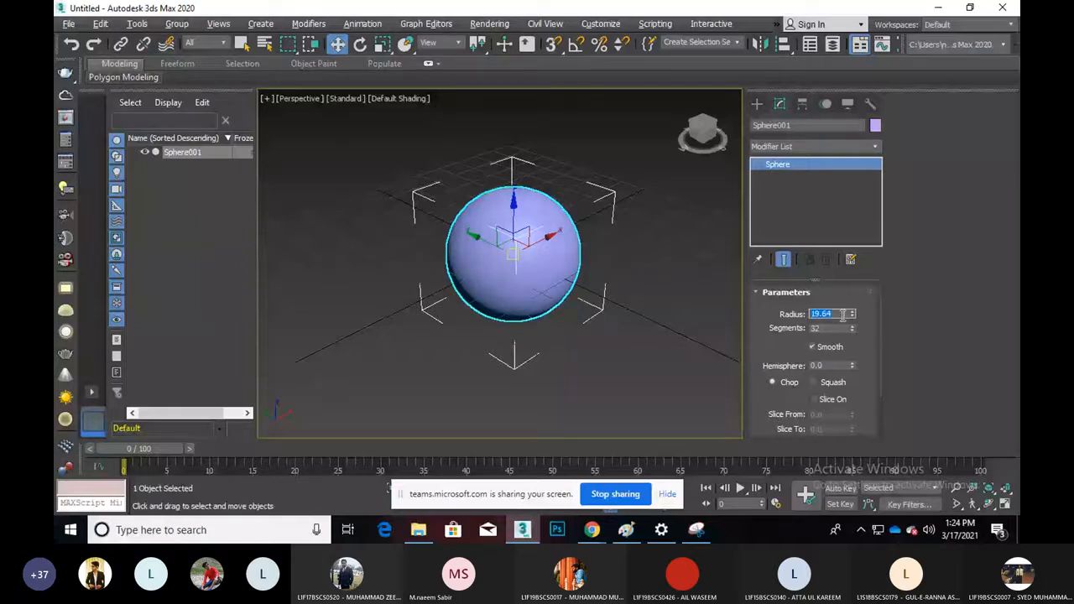
type("20")
key("Return")
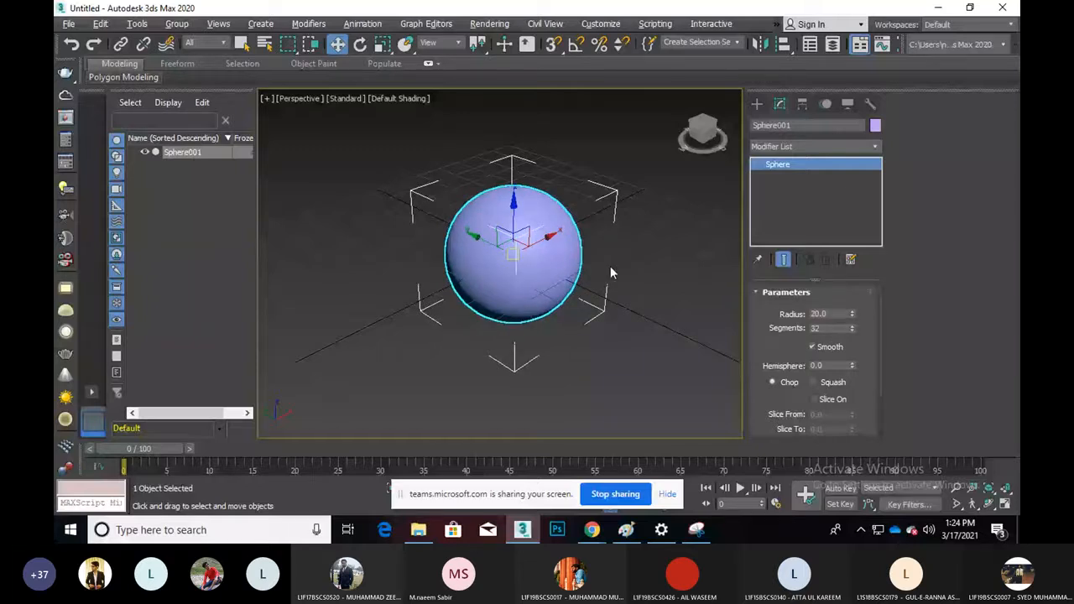
Switch to Paint and sketch a freehand circle with a horizontal line running outward from its side
key("alt+Tab")
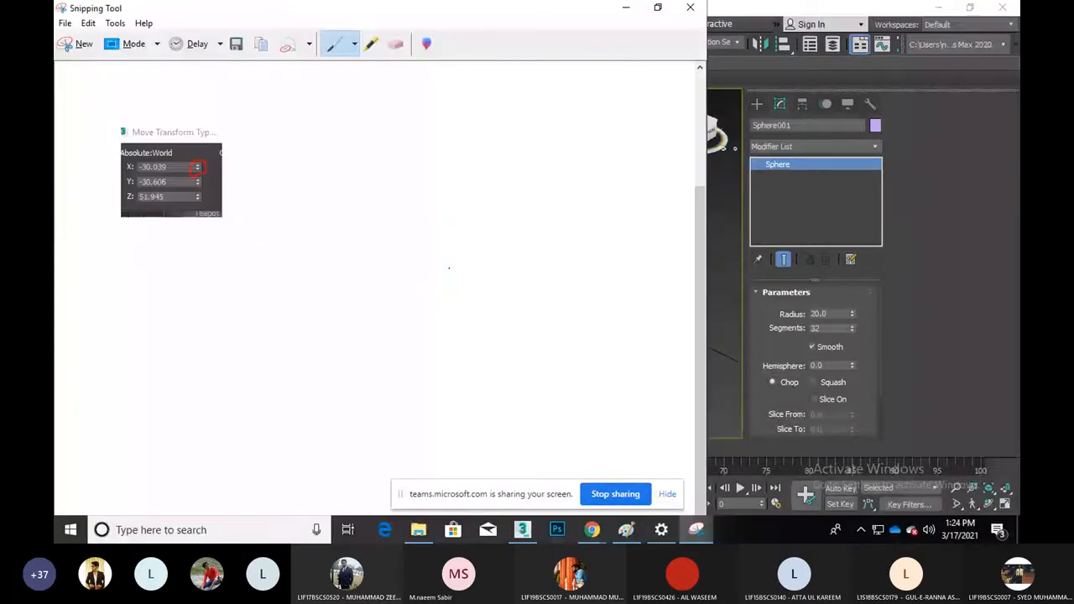
key("ctrl+n")
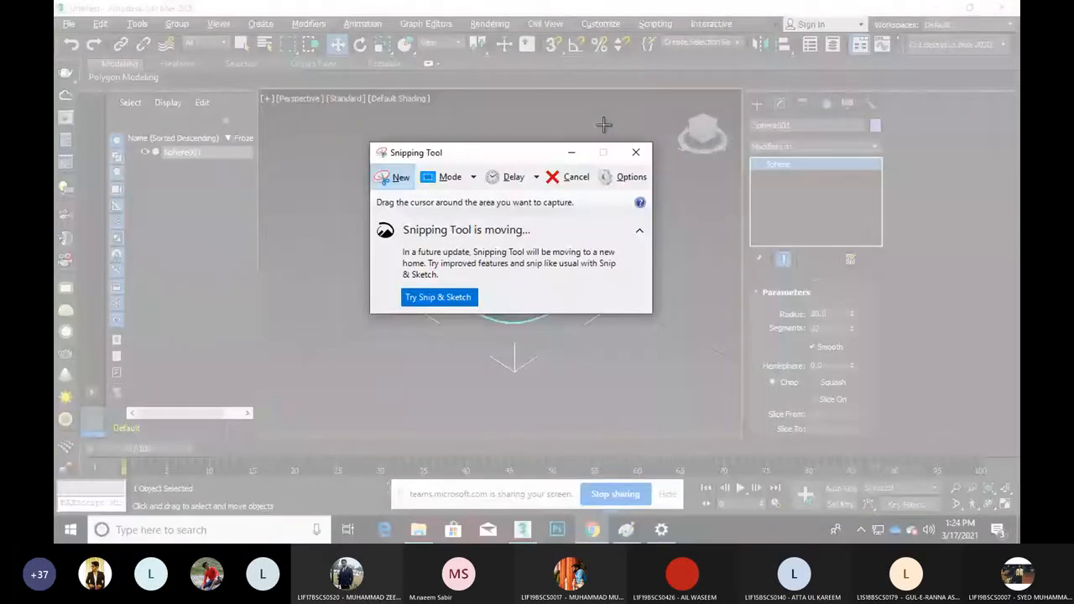
key("alt+Tab")
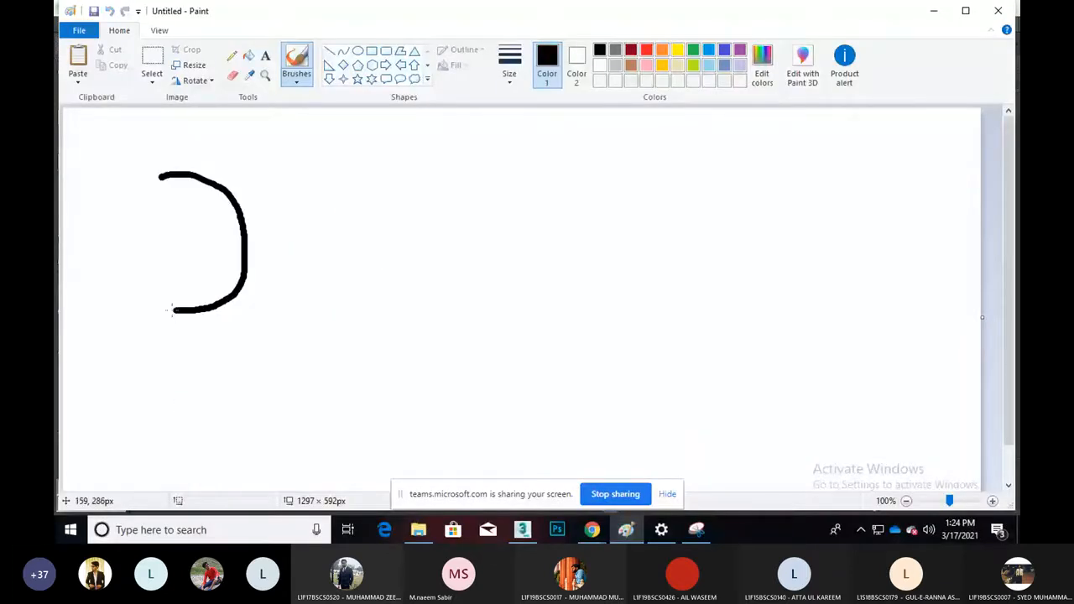
left_click_drag(172, 310, 159, 174)
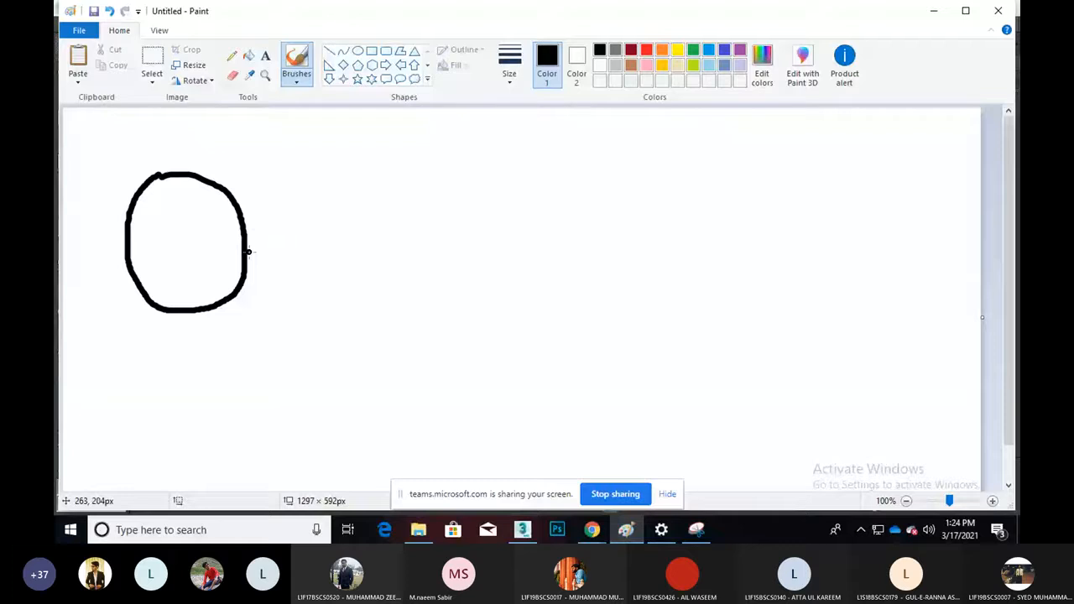
left_click_drag(248, 251, 390, 255)
Handwrite the word "Texture" with the brush above the end of the horizontal line
left_click_drag(396, 164, 392, 209)
mouse_move(382, 165)
left_mouse_down()
mouse_move(433, 164)
mouse_move(458, 212)
mouse_move(453, 200)
left_mouse_up()
left_click_drag(454, 189, 472, 203)
left_click_drag(490, 165, 493, 206)
left_click_drag(479, 165, 517, 158)
left_click_drag(511, 185, 557, 205)
left_click_drag(558, 187, 570, 196)
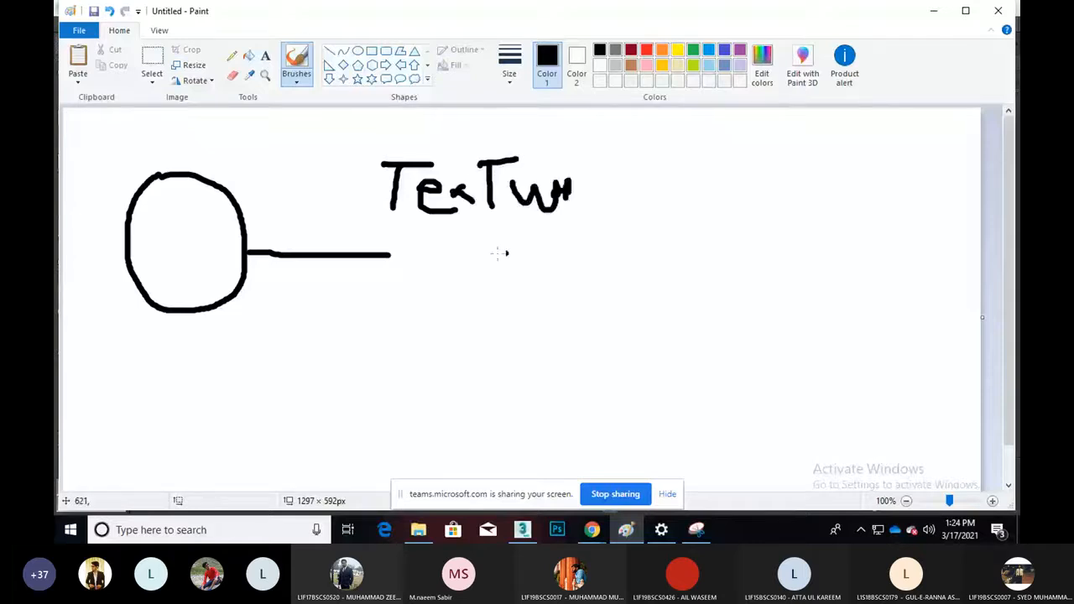
Sketch a rectangular picture with jagged peaks beneath the handwritten word, and return to 3ds Max
left_click_drag(417, 246, 412, 284)
left_click_drag(415, 246, 422, 345)
mouse_move(415, 241)
left_mouse_down()
mouse_move(486, 386)
mouse_move(422, 332)
mouse_move(577, 334)
left_mouse_up()
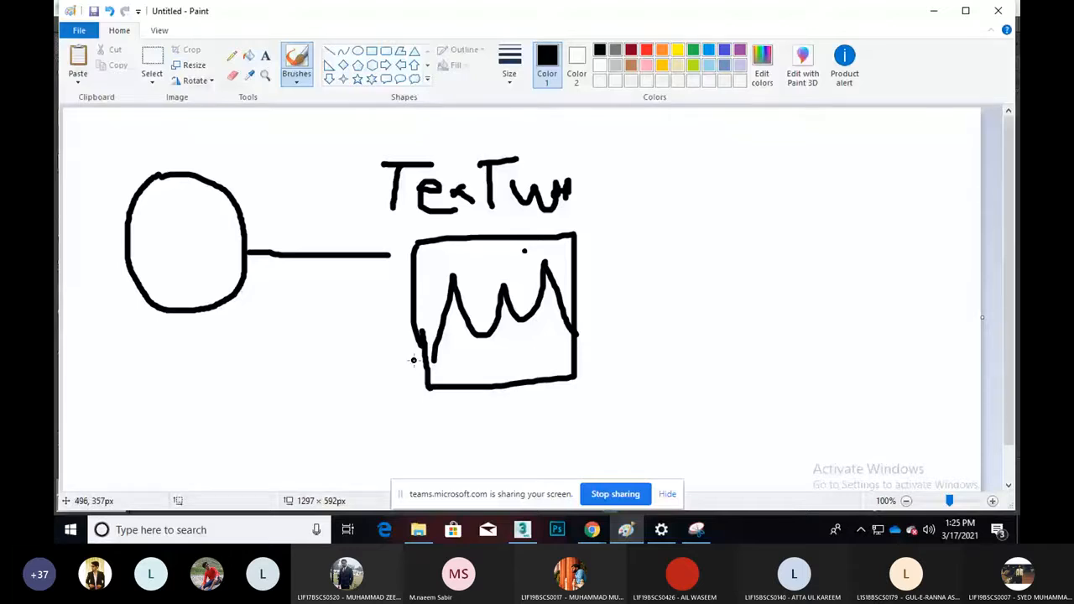
key("alt+Tab")
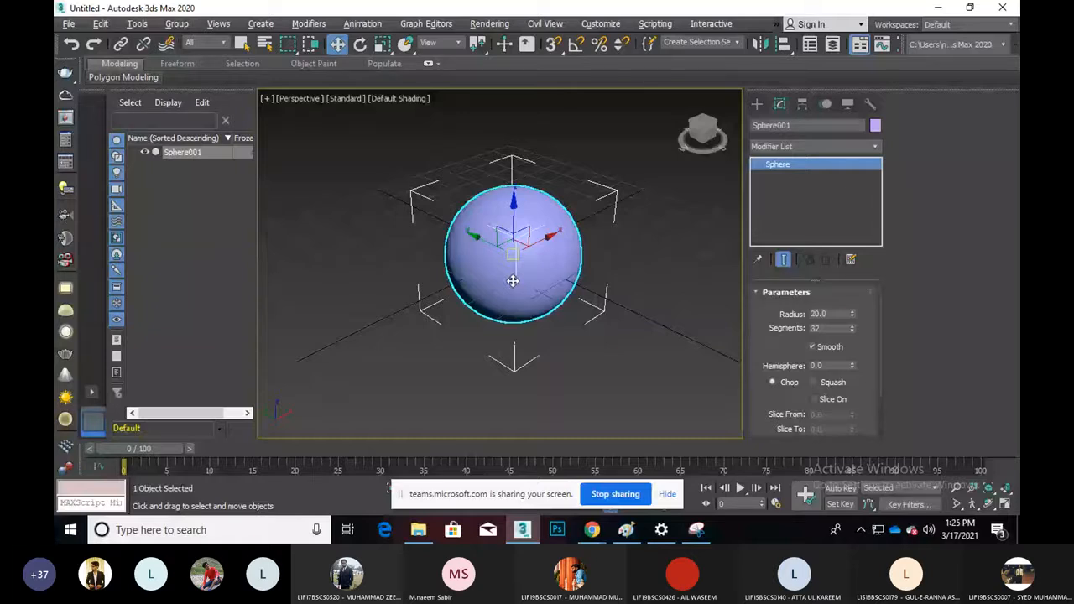
Switch to the Teams meeting in Chrome, post "M" in the meeting chat, and minimize the browser
left_click(592, 529)
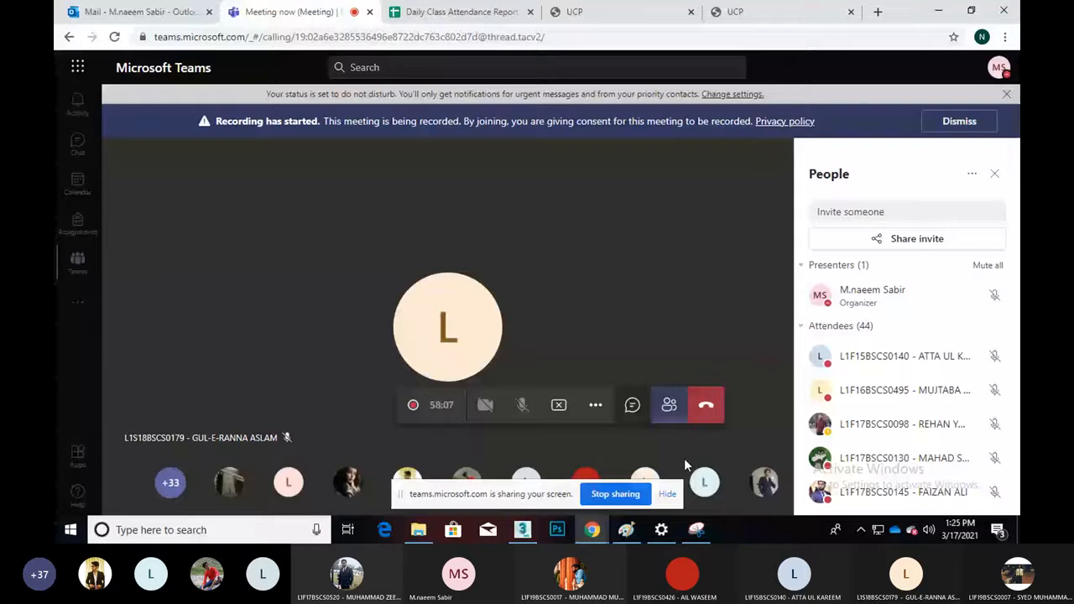
left_click(632, 405)
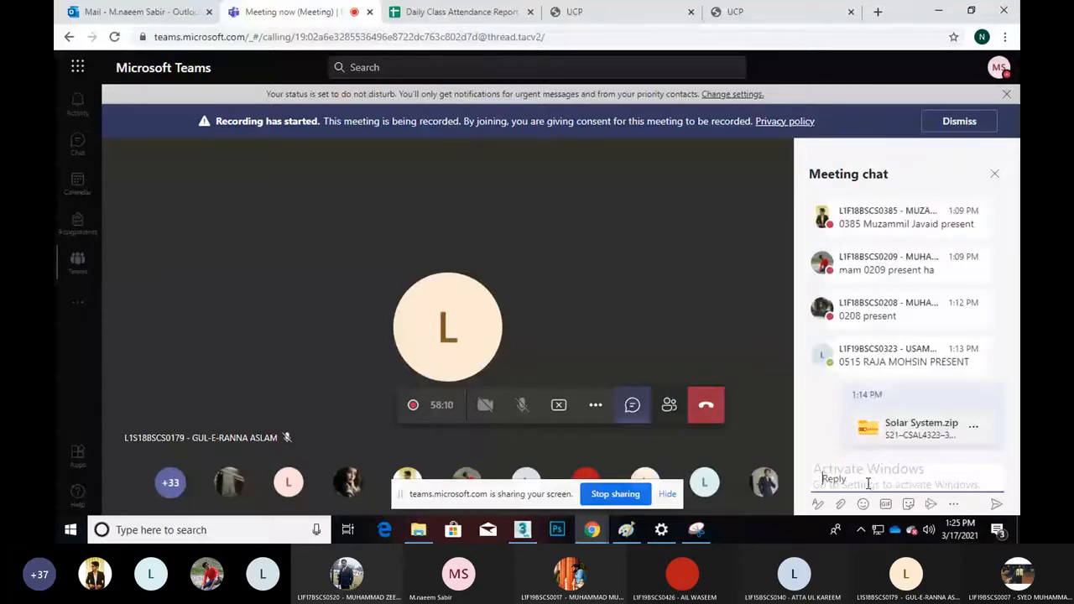
type("M")
key("Return")
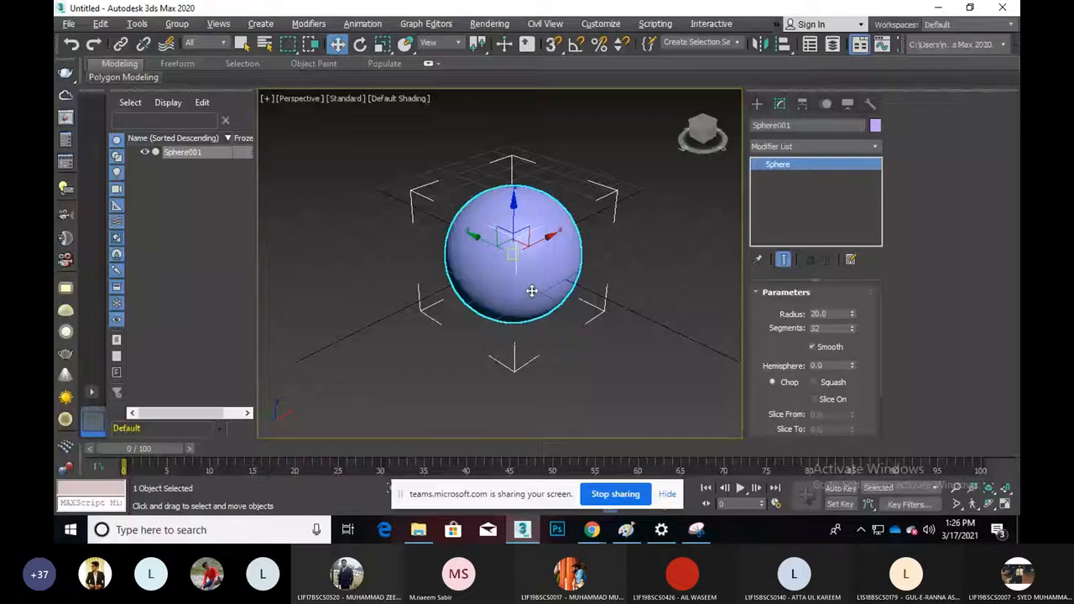
left_click(939, 10)
Open the Slate Material Editor and reposition its window over the viewport
key("m")
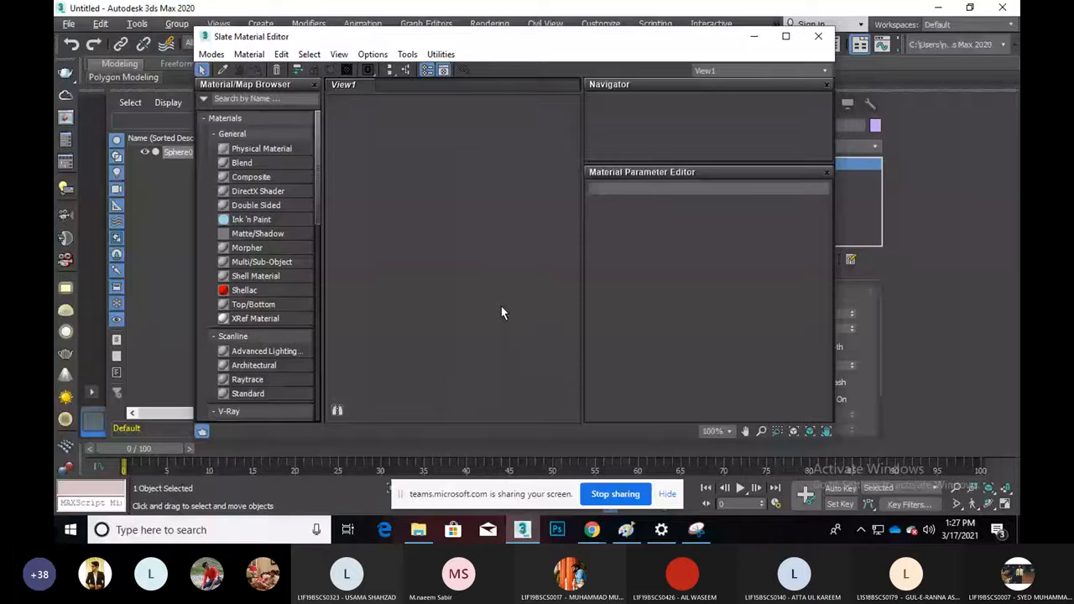
left_click_drag(356, 37, 373, 84)
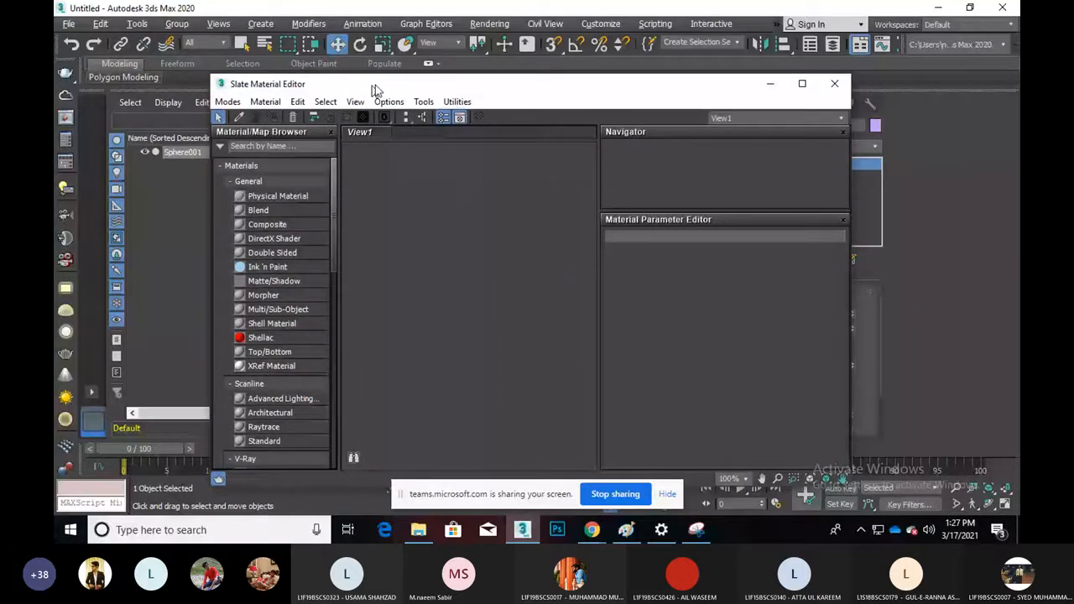
left_click_drag(375, 89, 398, 70)
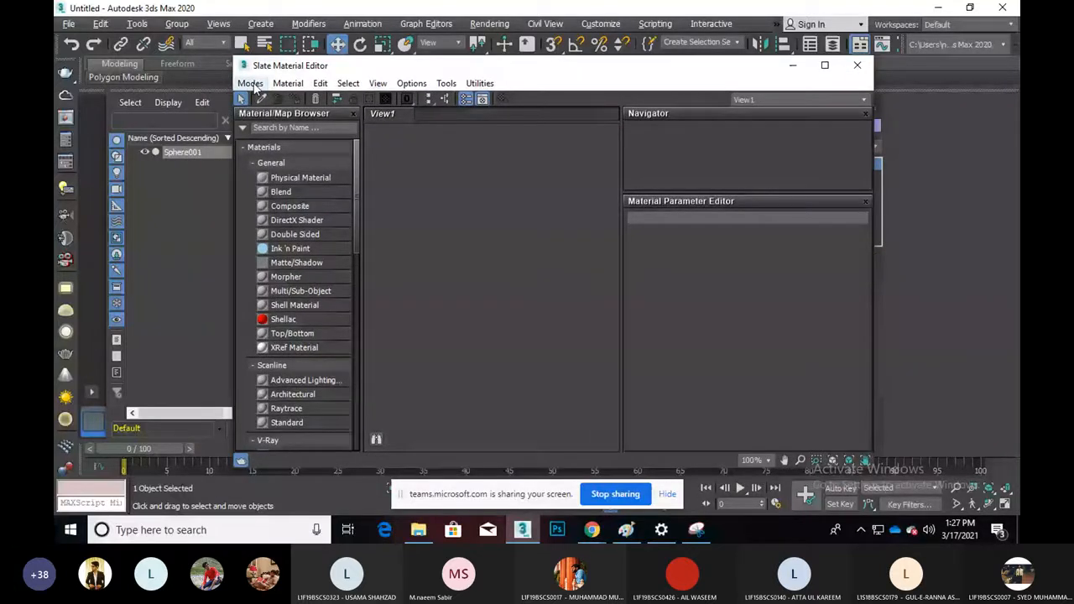
Switch to the Compact Material Editor mode and move its window aside from the sphere
left_click(251, 85)
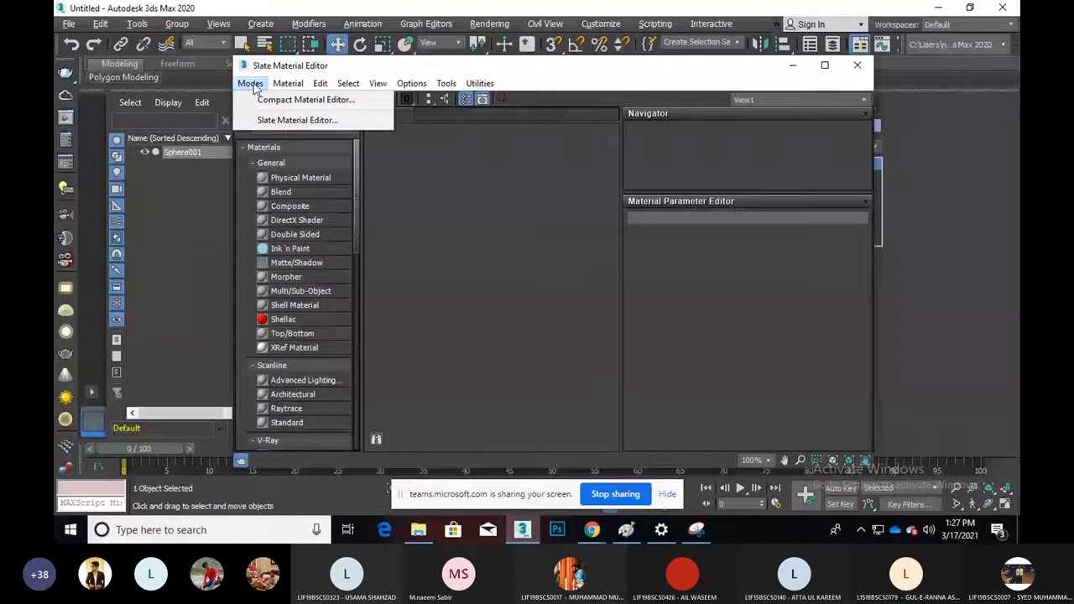
left_click(336, 102)
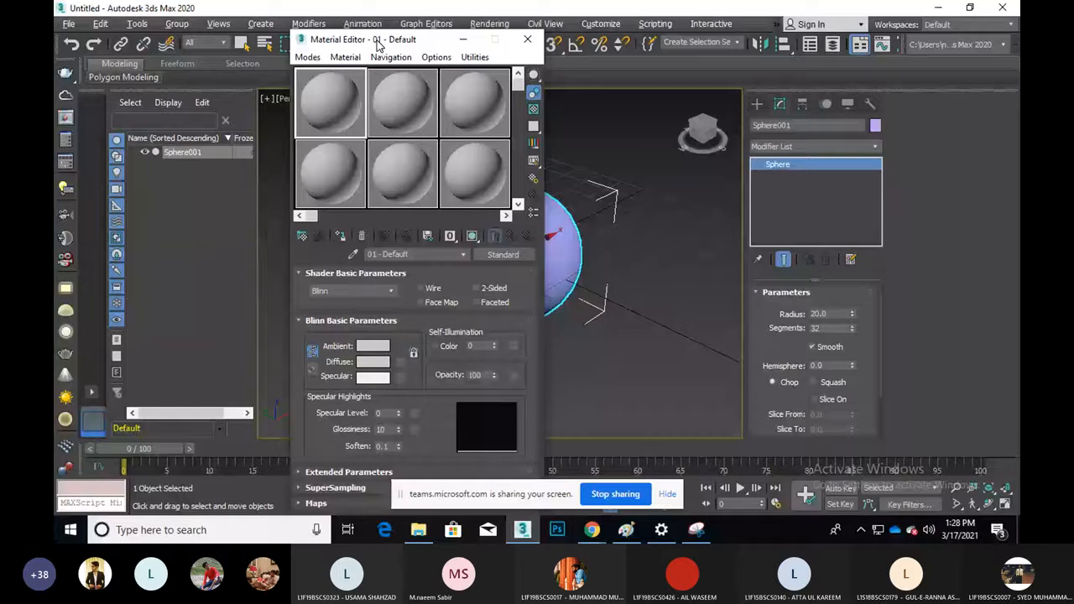
left_click_drag(378, 44, 374, 41)
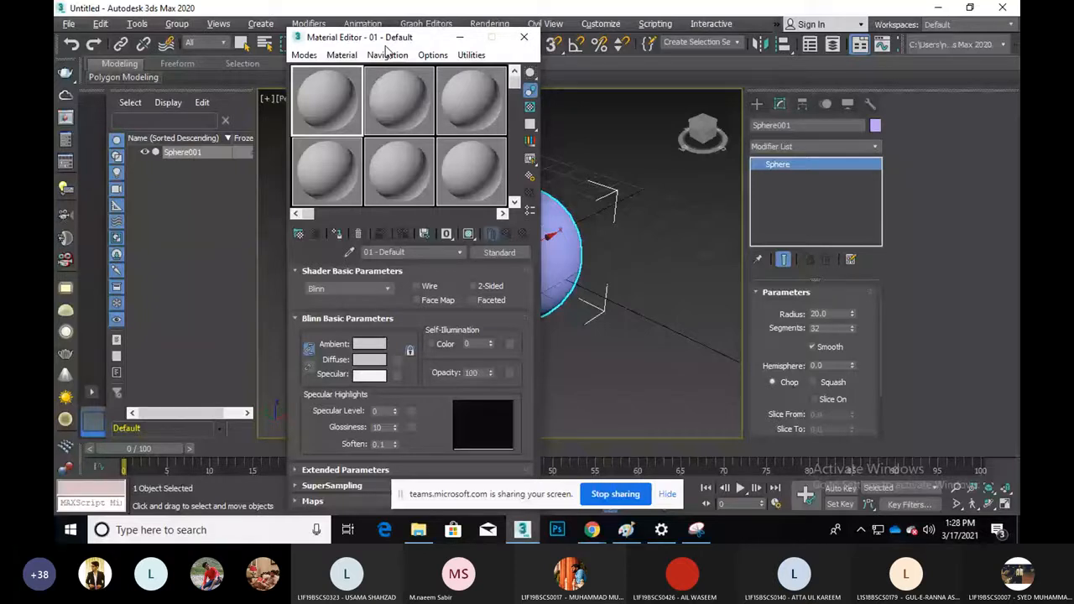
left_click_drag(386, 47, 305, 31)
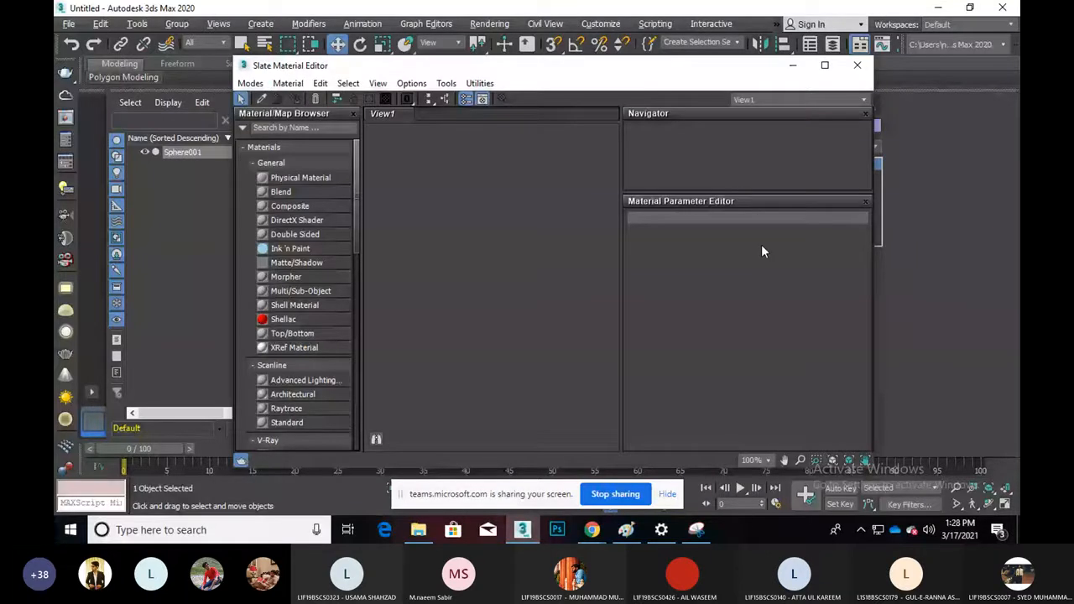
Switch to the Compact Material Editor and look through its material sample slots from the first to the last
left_click(250, 84)
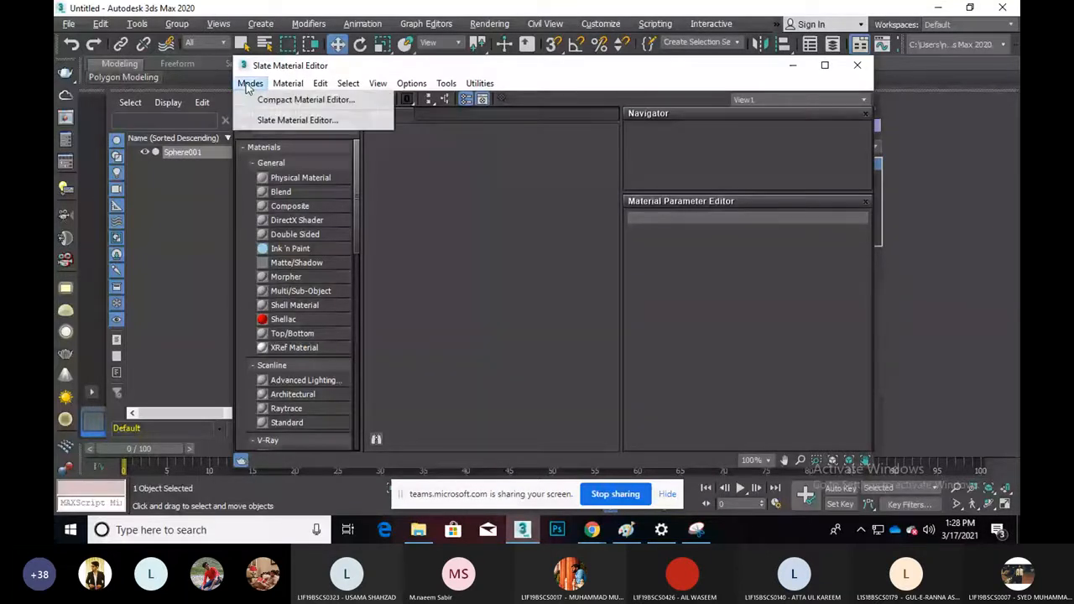
left_click(305, 99)
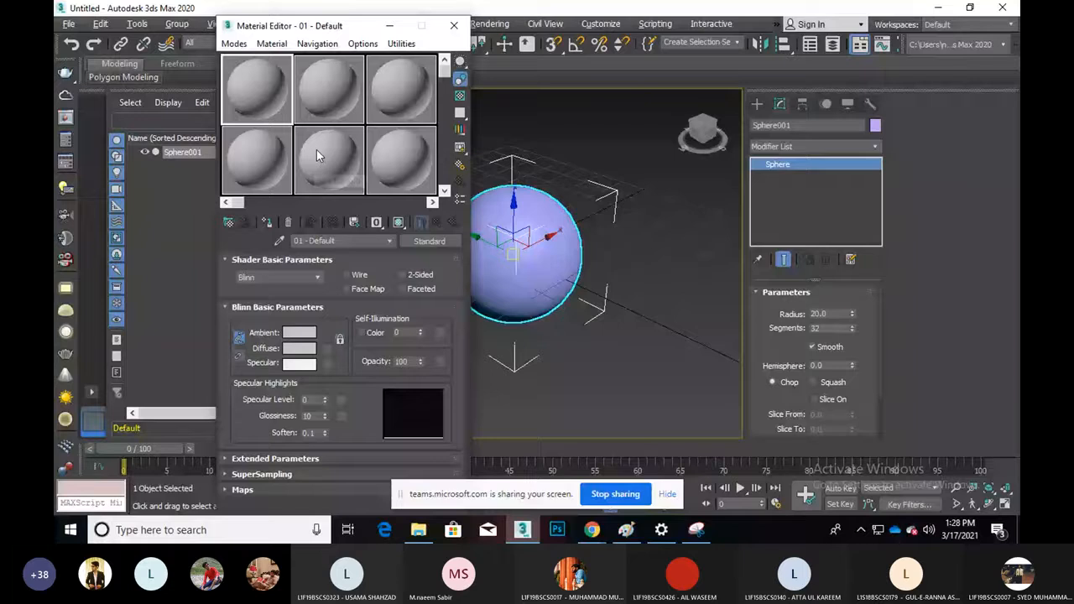
left_click(264, 159)
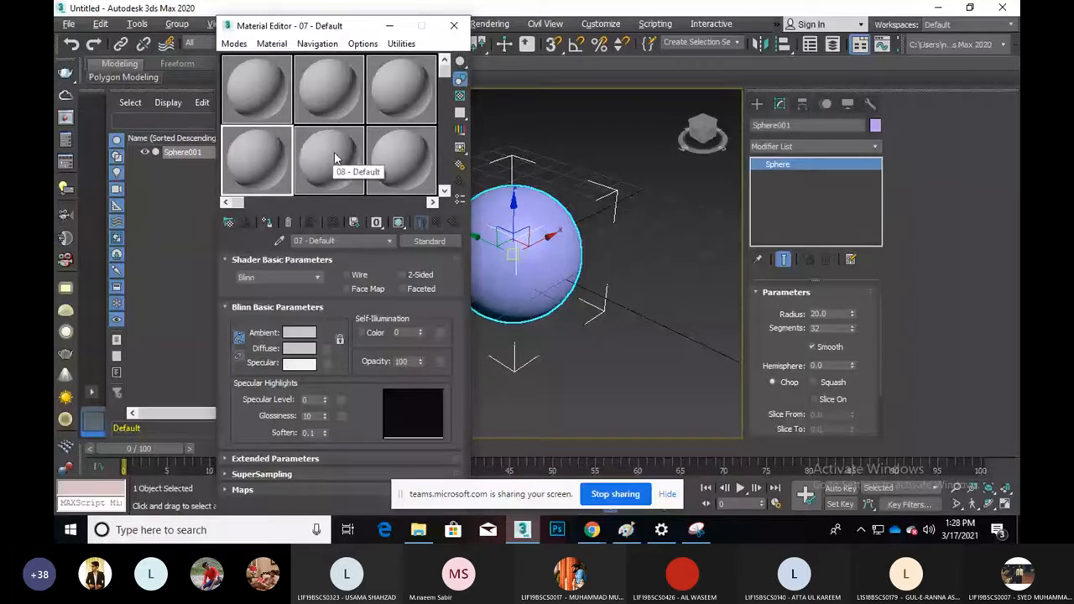
left_click(255, 95)
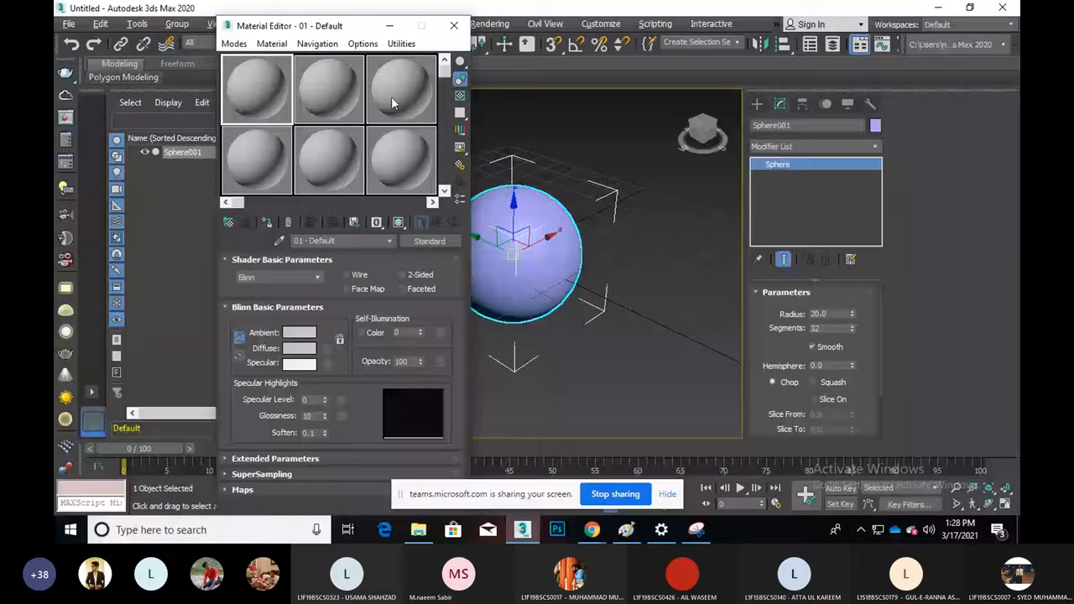
left_click_drag(444, 67, 447, 165)
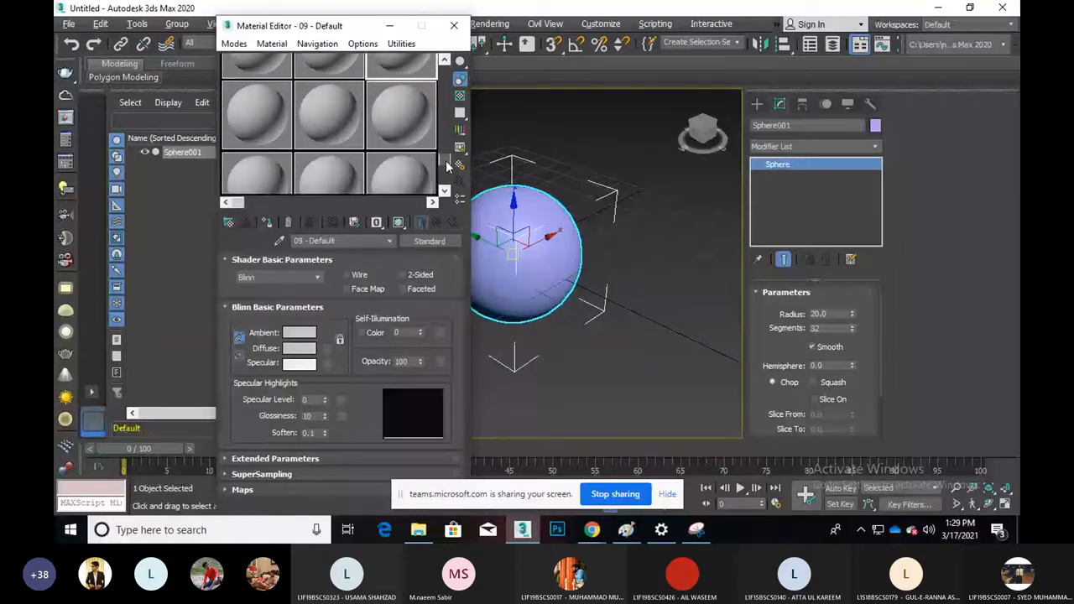
left_click_drag(447, 165, 445, 185)
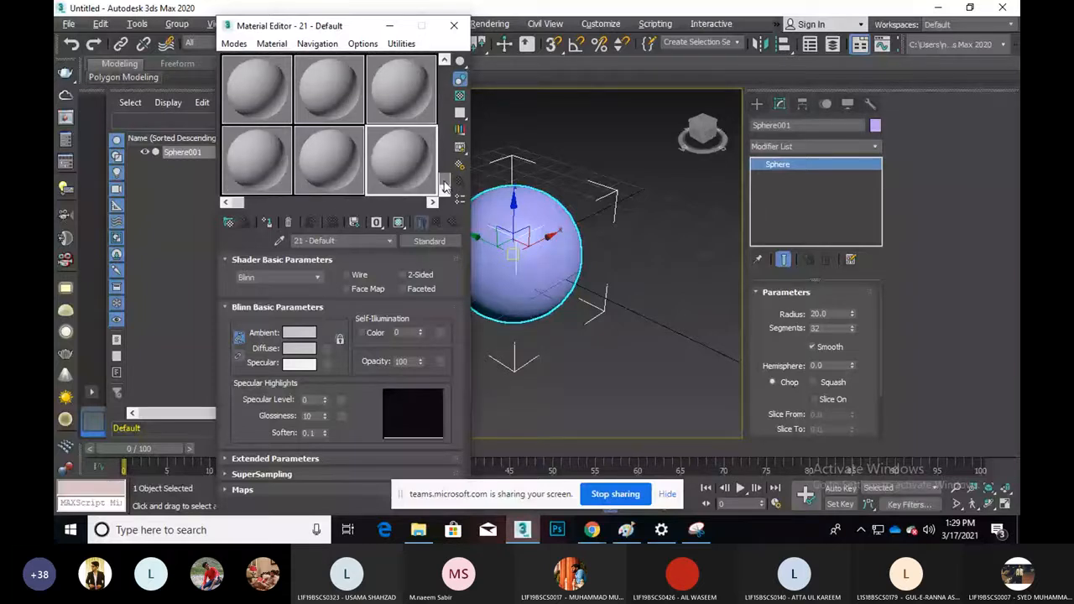
left_click_drag(445, 183, 445, 68)
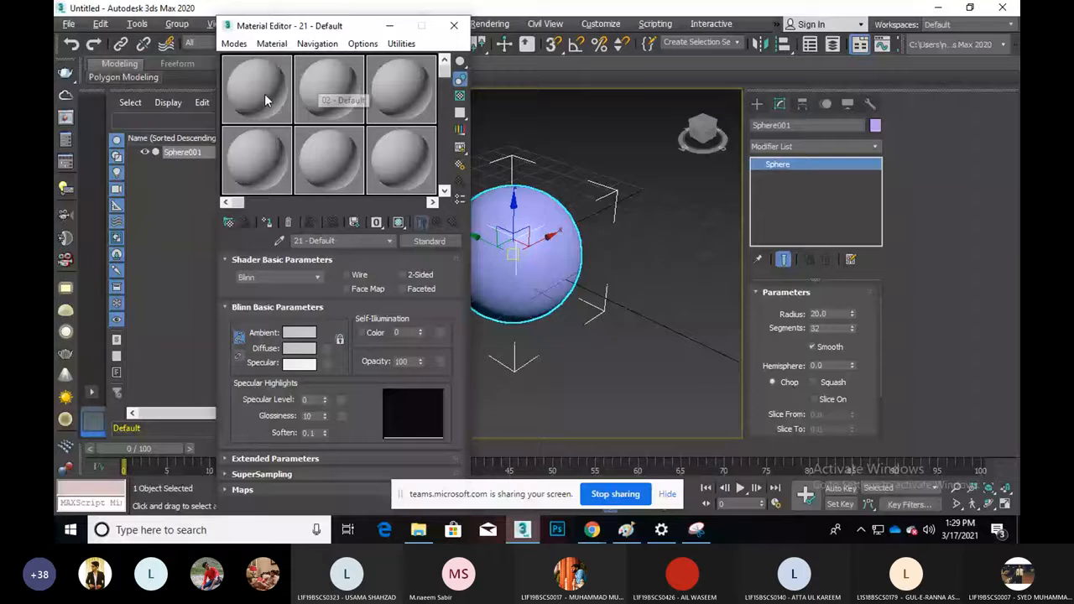
Cycle the sample slot layout through 5 X 3 and 6 X 4 back to 3 X 2, and select the first slot
right_click(324, 97)
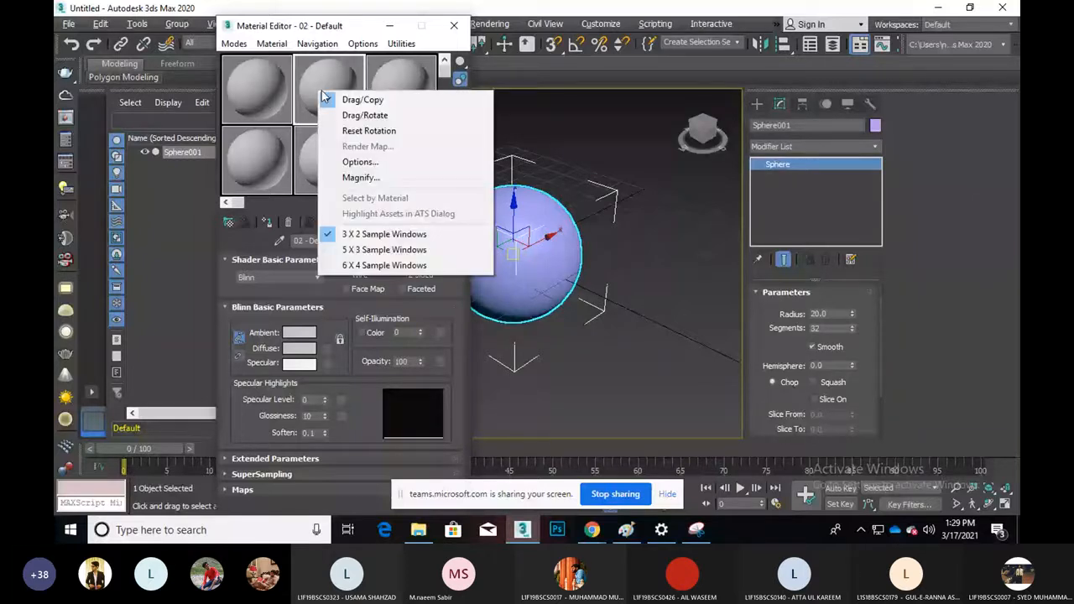
left_click(383, 249)
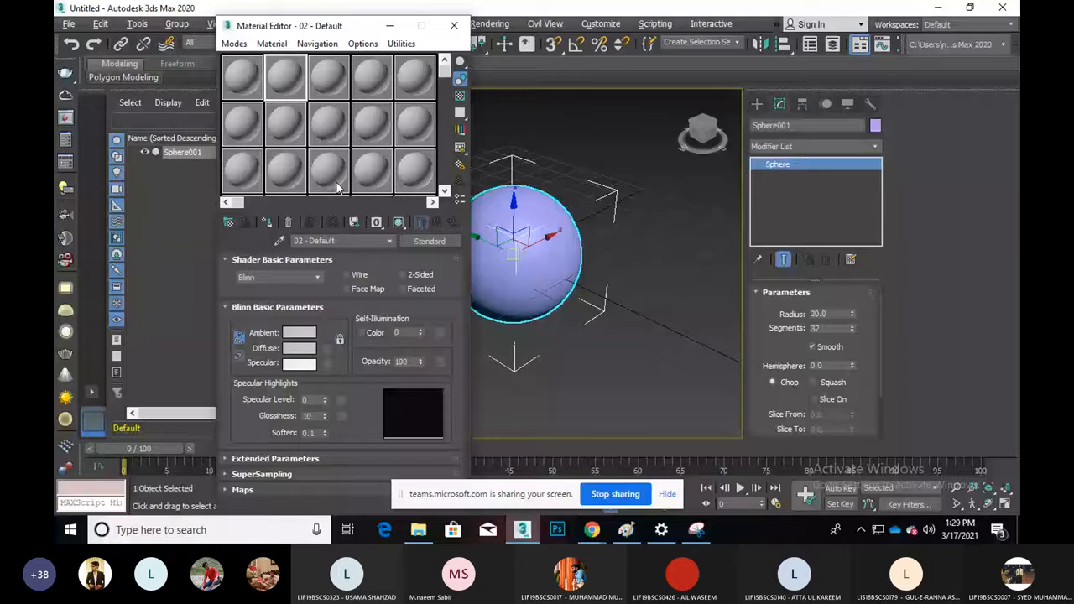
right_click(275, 84)
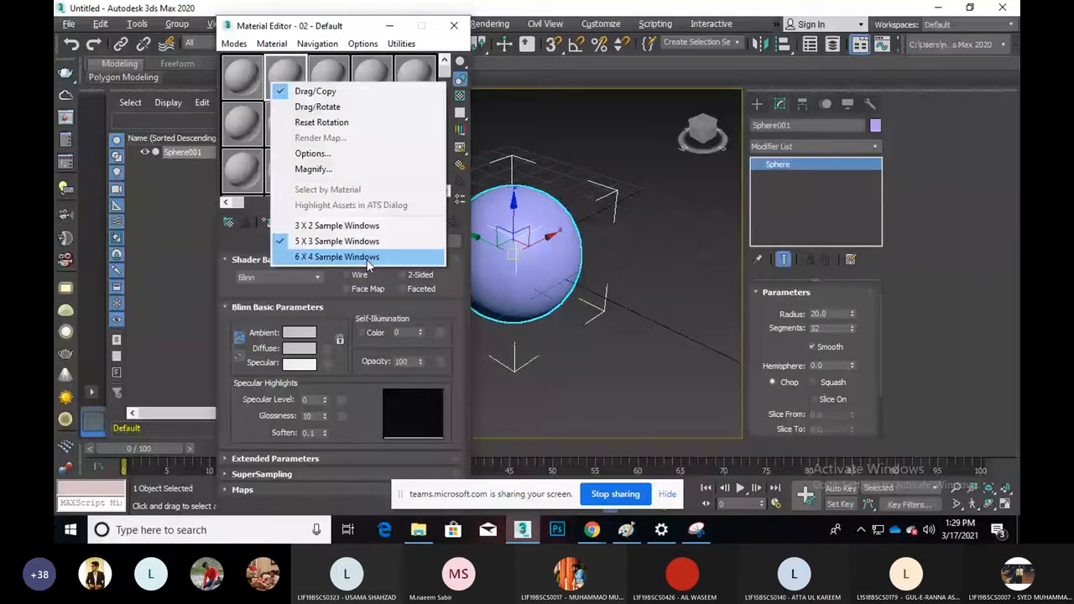
left_click(368, 261)
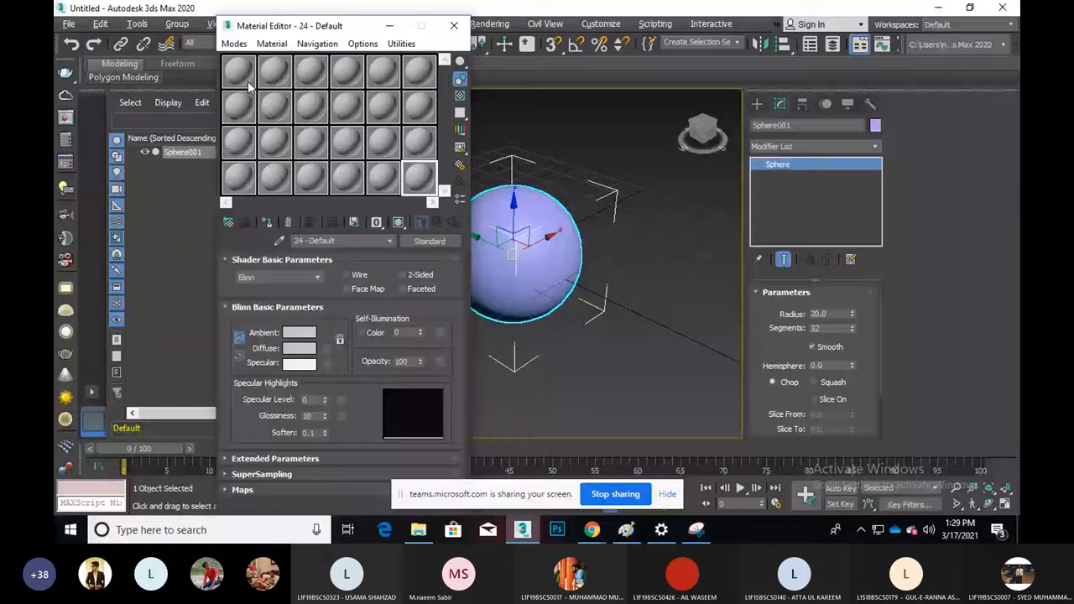
key("x")
left_click(319, 89)
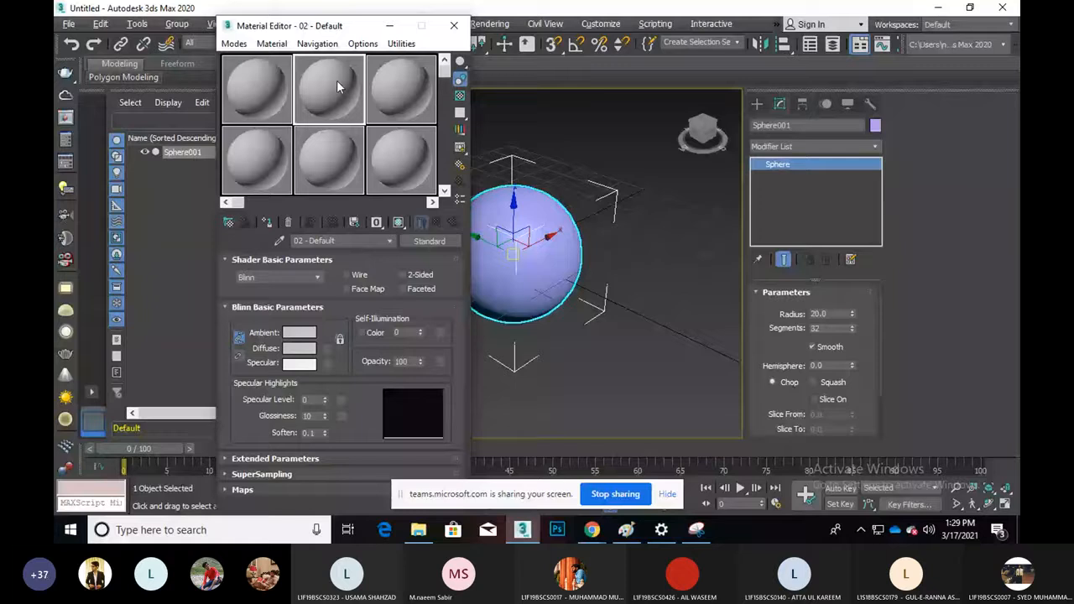
left_click(400, 88)
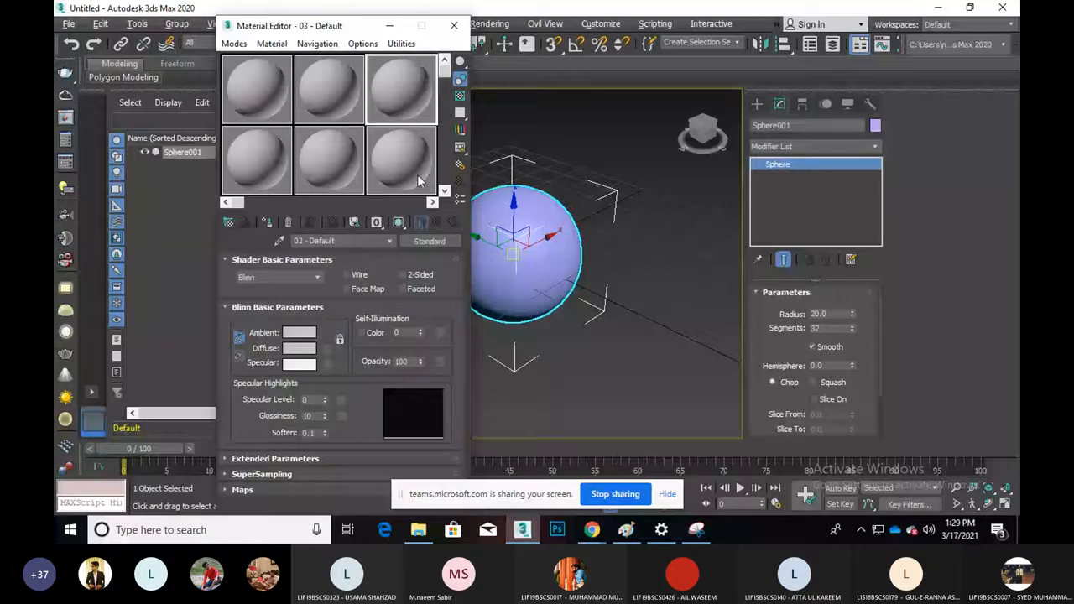
left_click(256, 90)
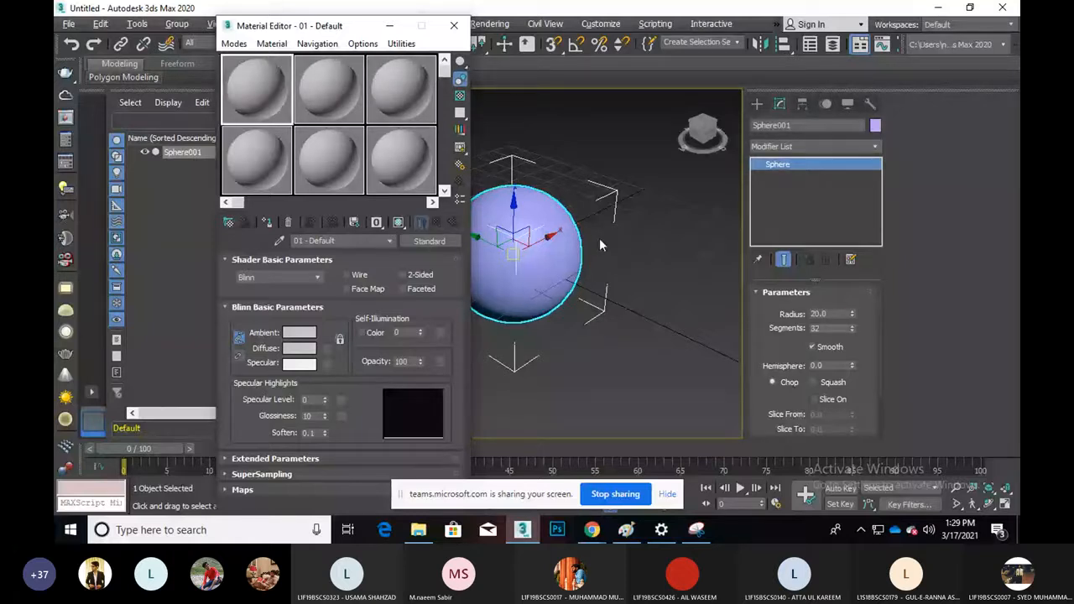
Create a box standing on the grid beside the sphere in the perspective viewport
left_click(757, 104)
left_click(785, 188)
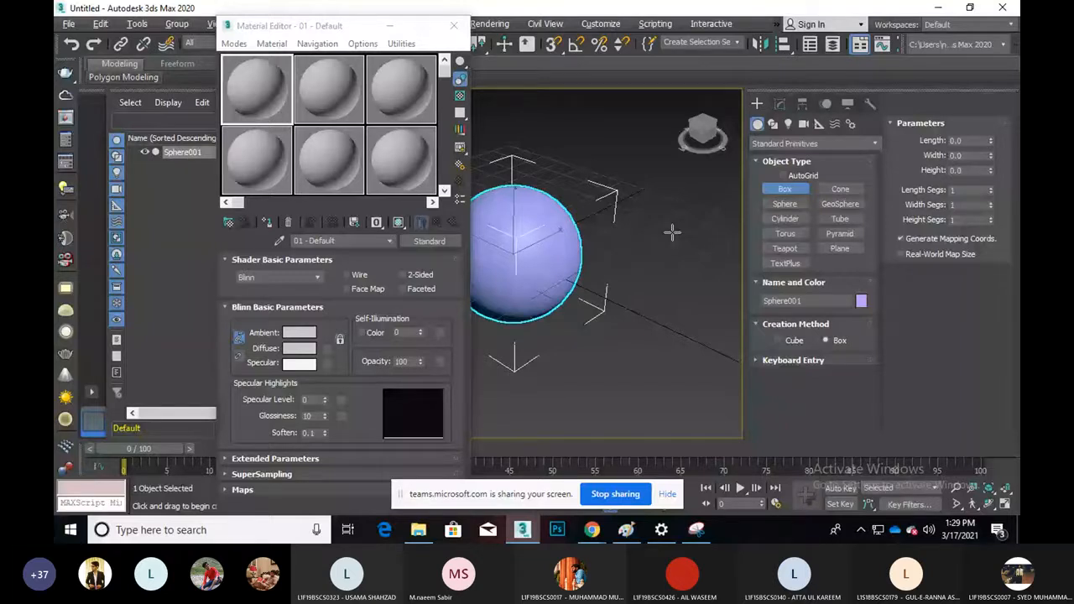
left_click_drag(672, 232, 646, 340)
left_click(654, 227)
right_click(654, 227)
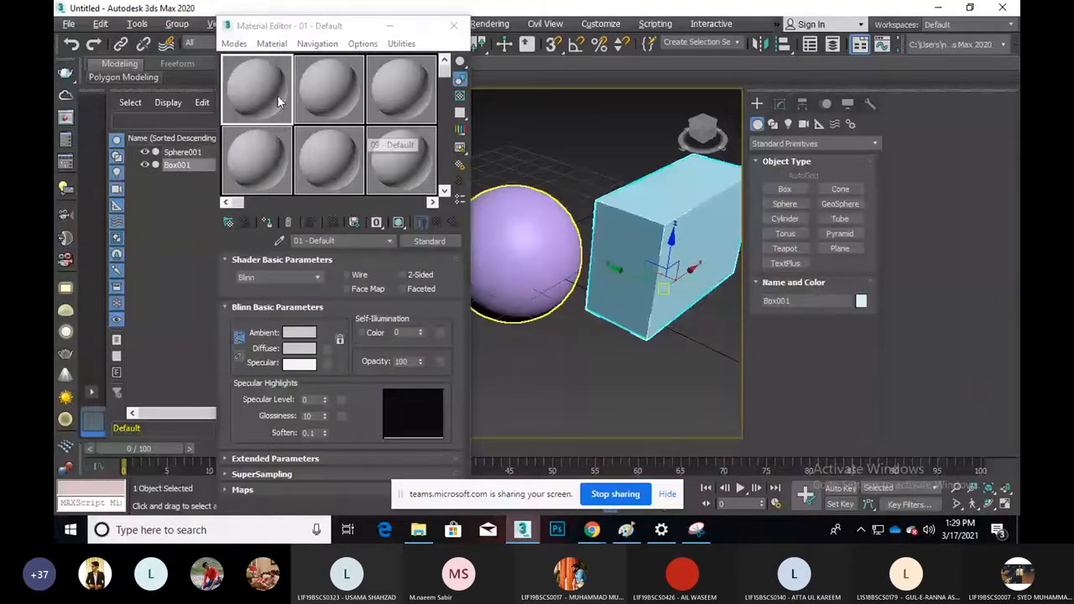
Look through the default material sample slots available for the sphere and the box
left_click(401, 91)
left_click(267, 91)
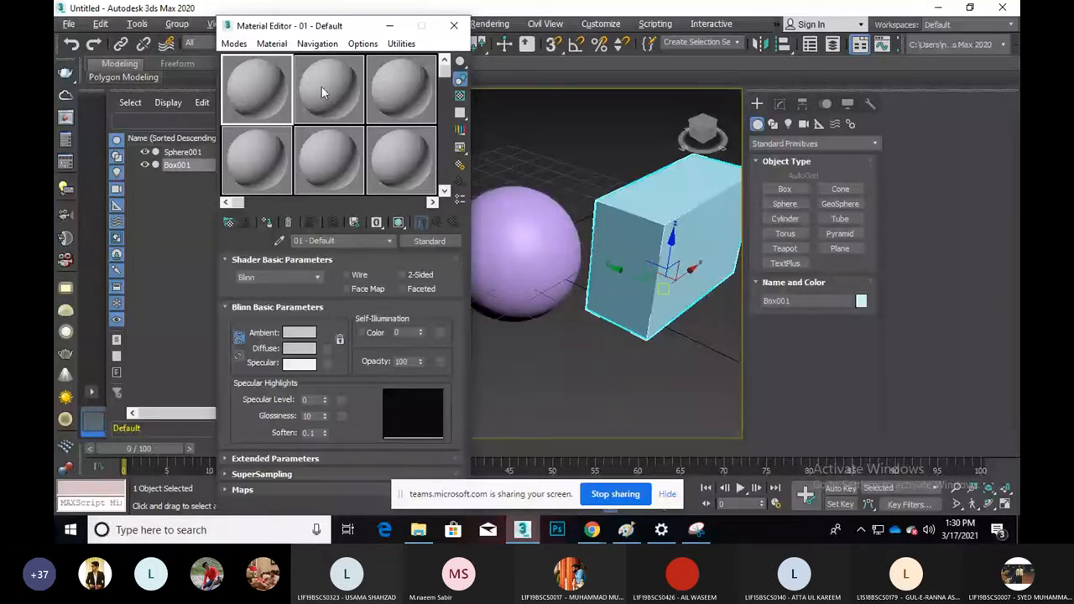
left_click(330, 159)
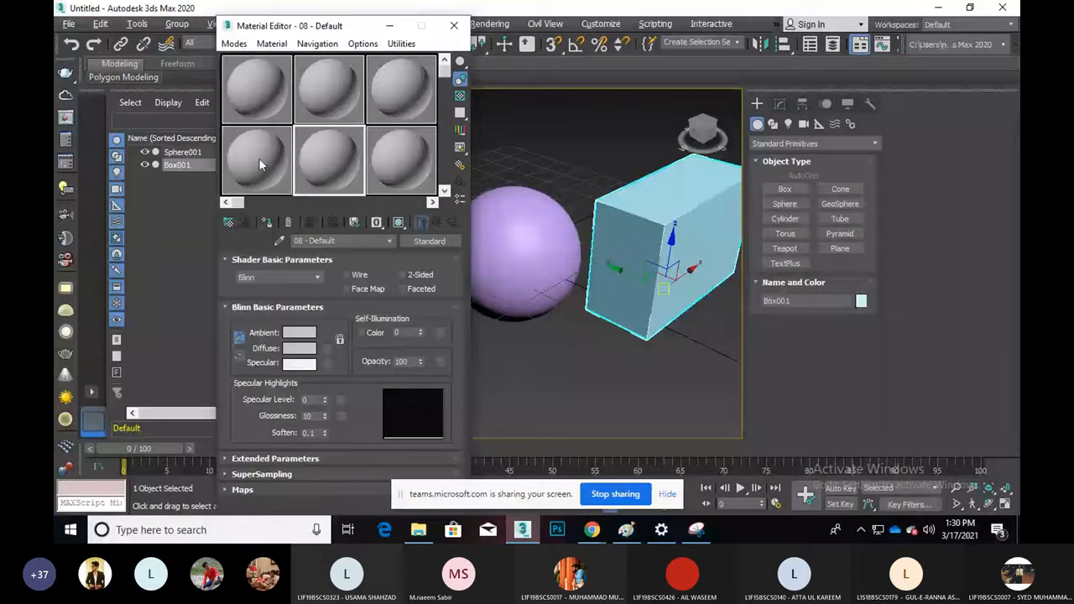
left_click(259, 162)
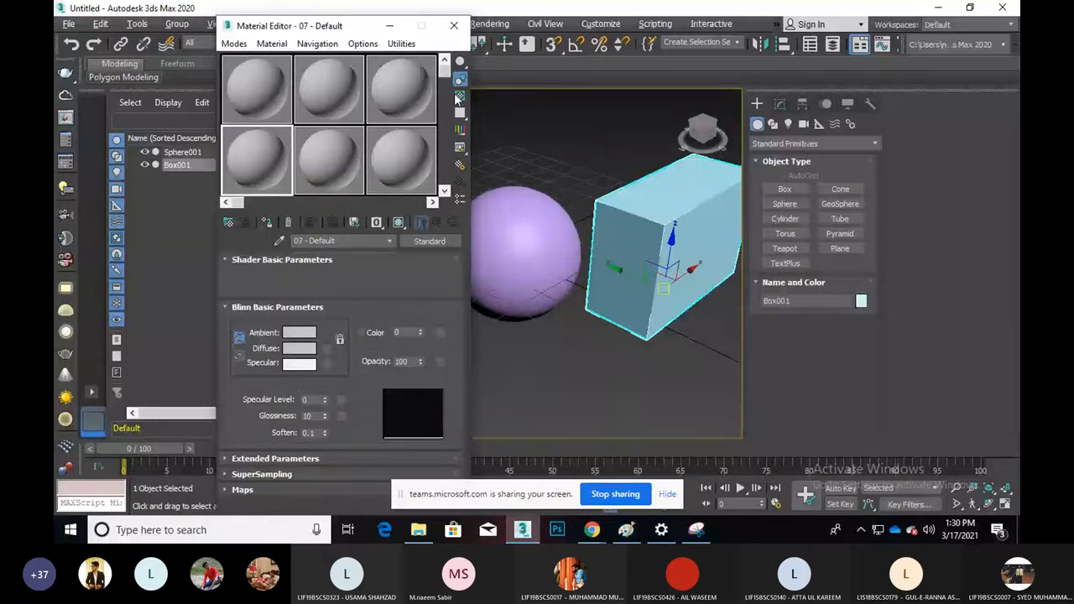
left_click(299, 178)
left_click(398, 163)
scroll(348, 82, "up", 2)
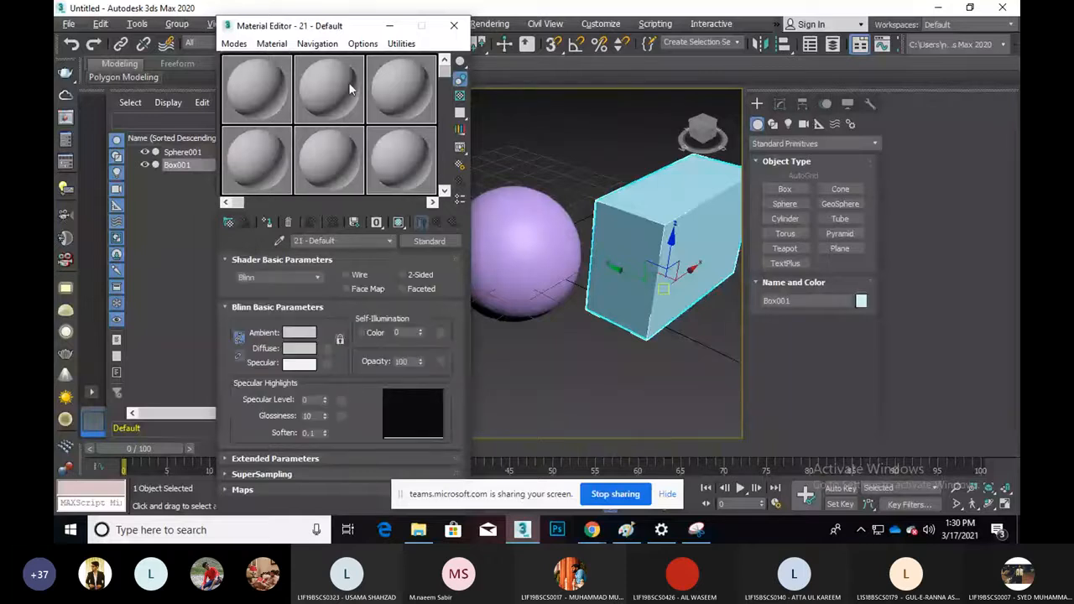
Select the first material sample slot and delete the box beside the sphere
left_click(256, 84)
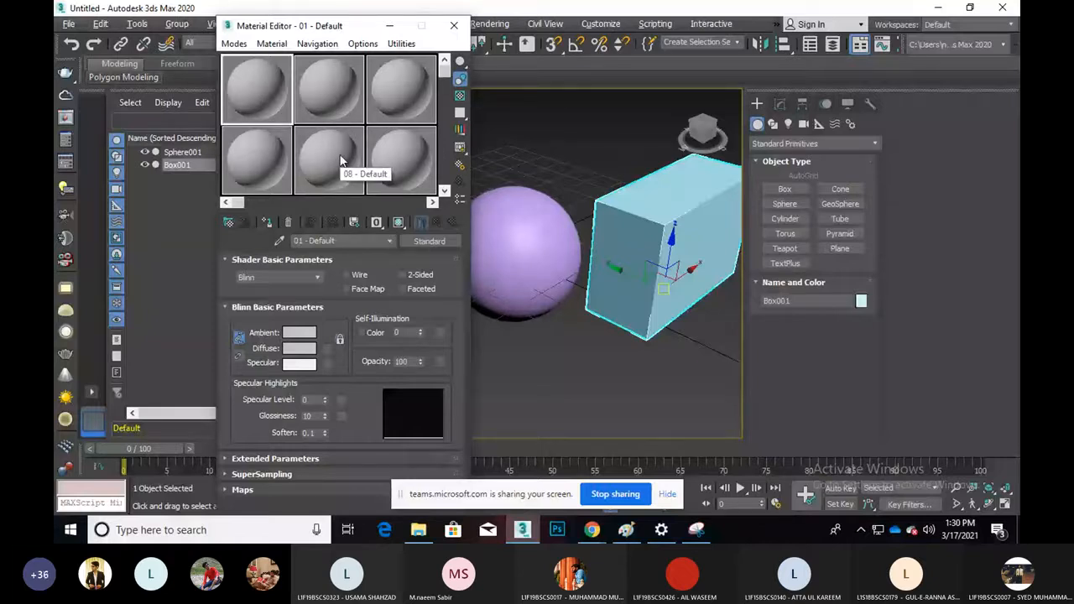
left_click(651, 254)
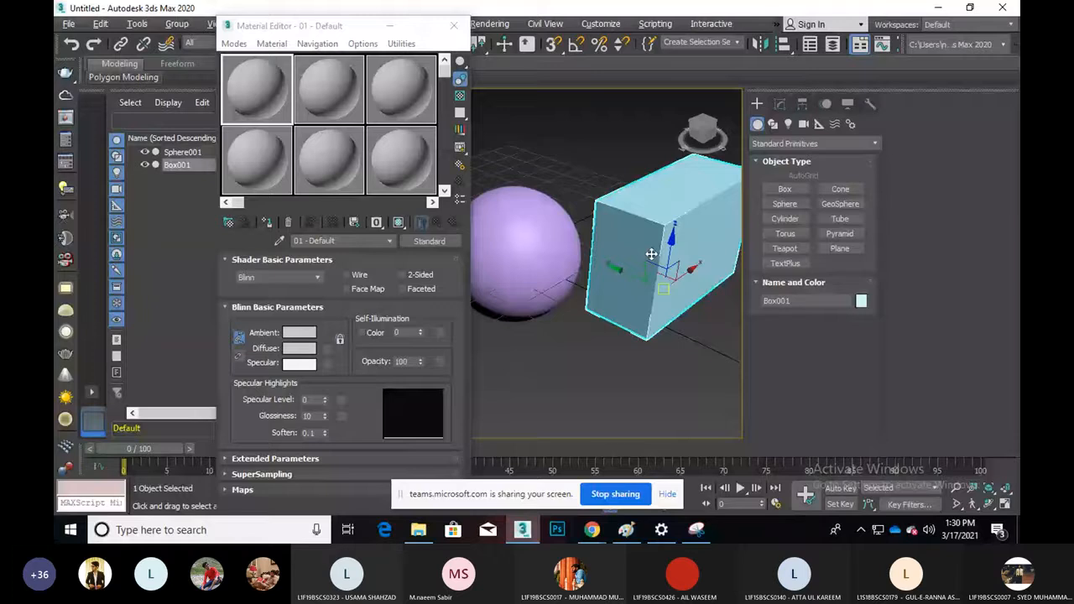
key("Delete")
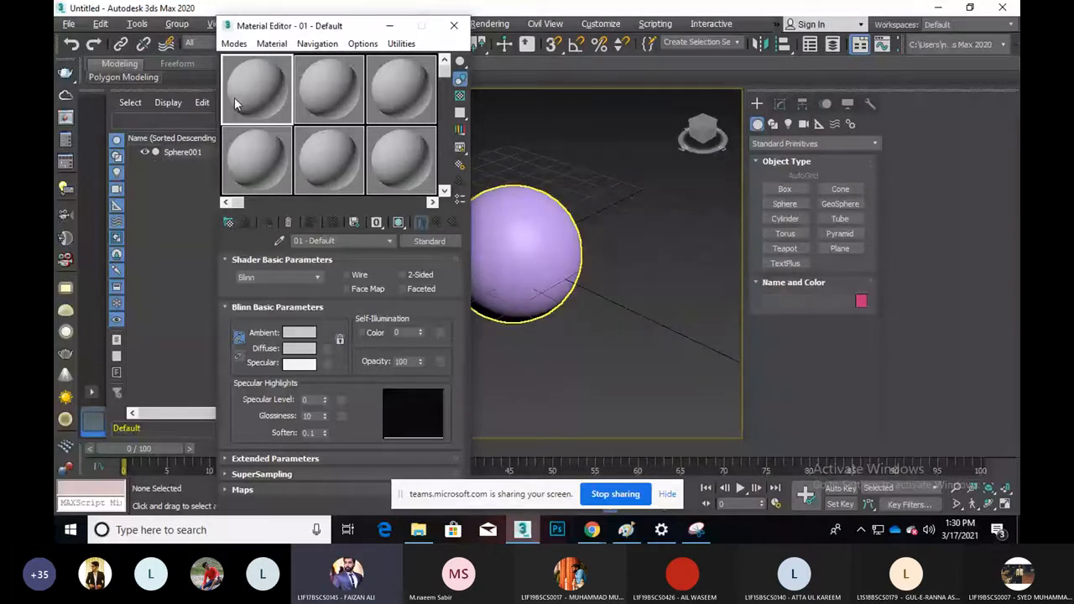
Switch the material editor to Slate mode and back to Compact mode
left_click(235, 44)
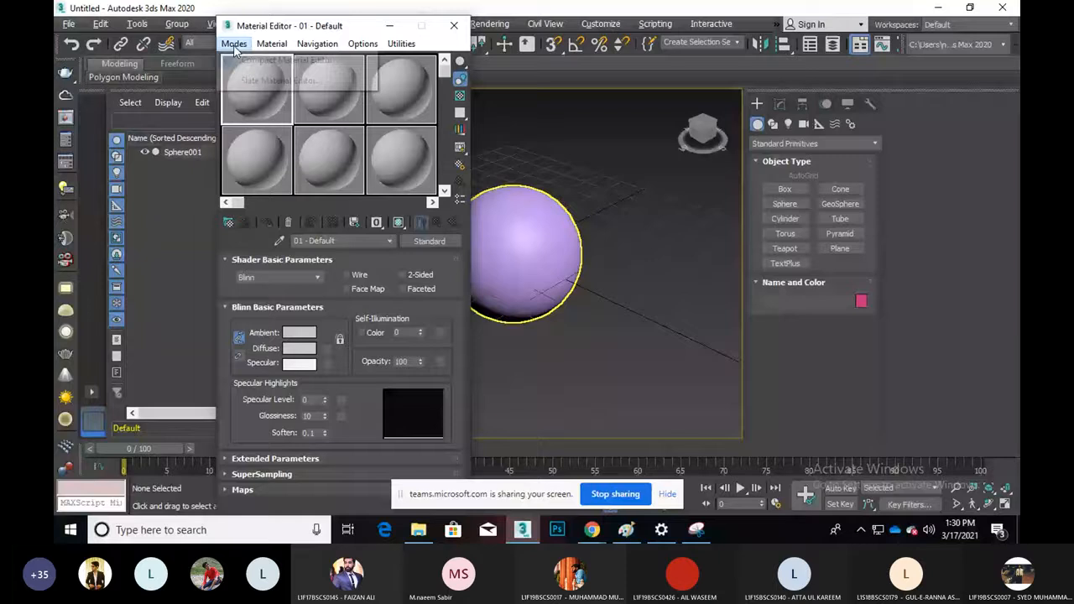
left_click(277, 80)
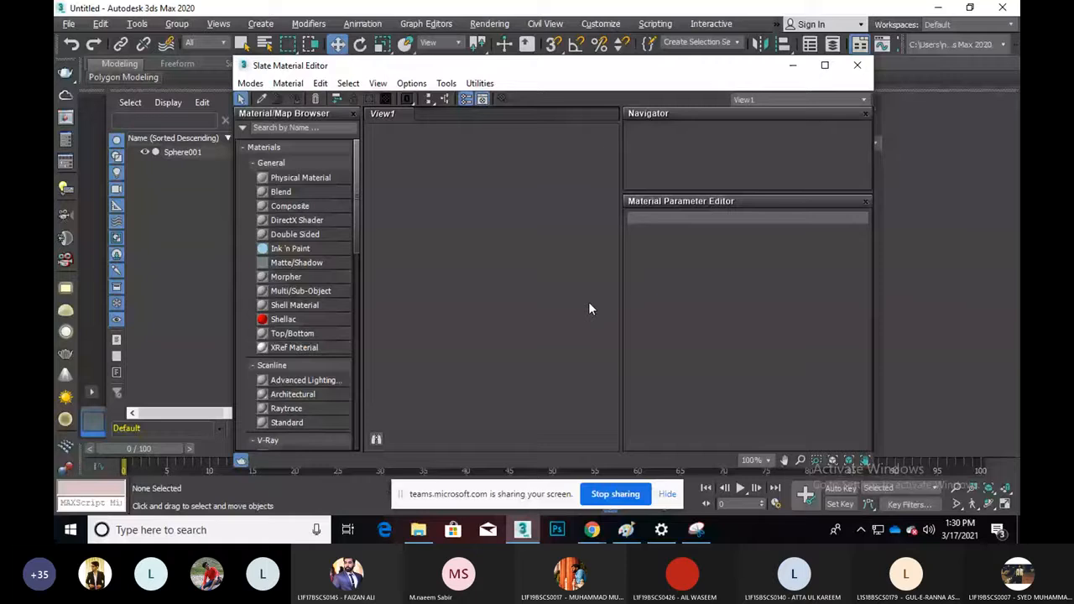
left_click(250, 83)
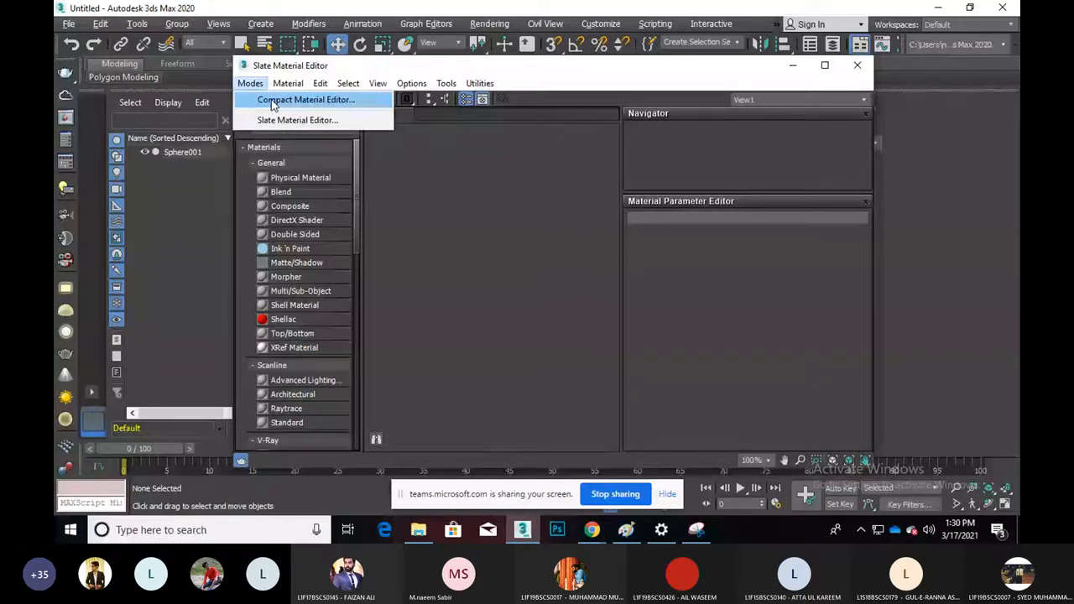
left_click(272, 101)
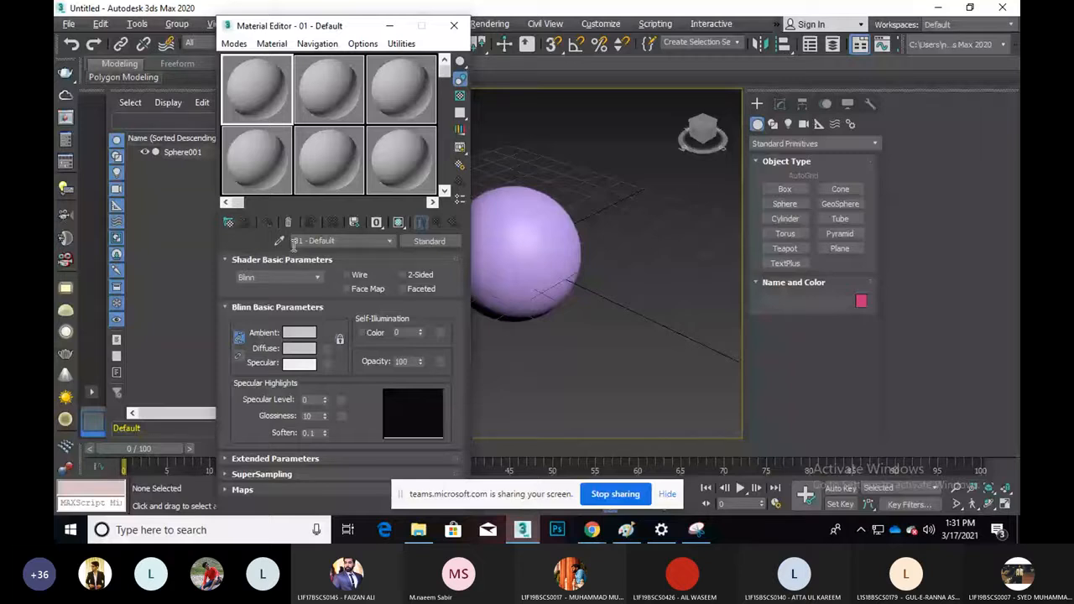
Rename the material in the first sample slot as Earth
left_click(397, 94)
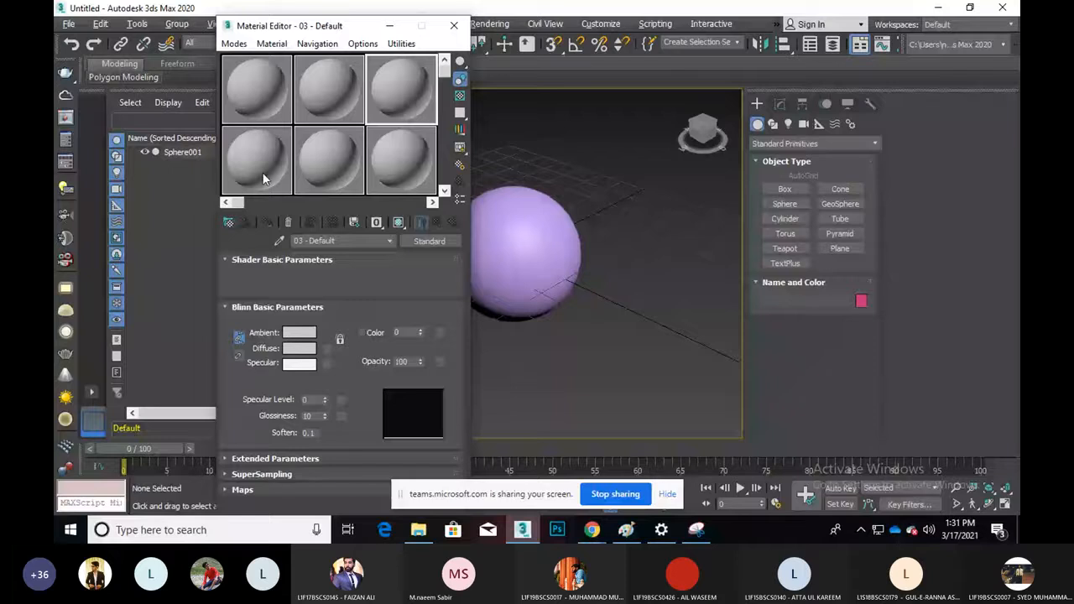
left_click(259, 102)
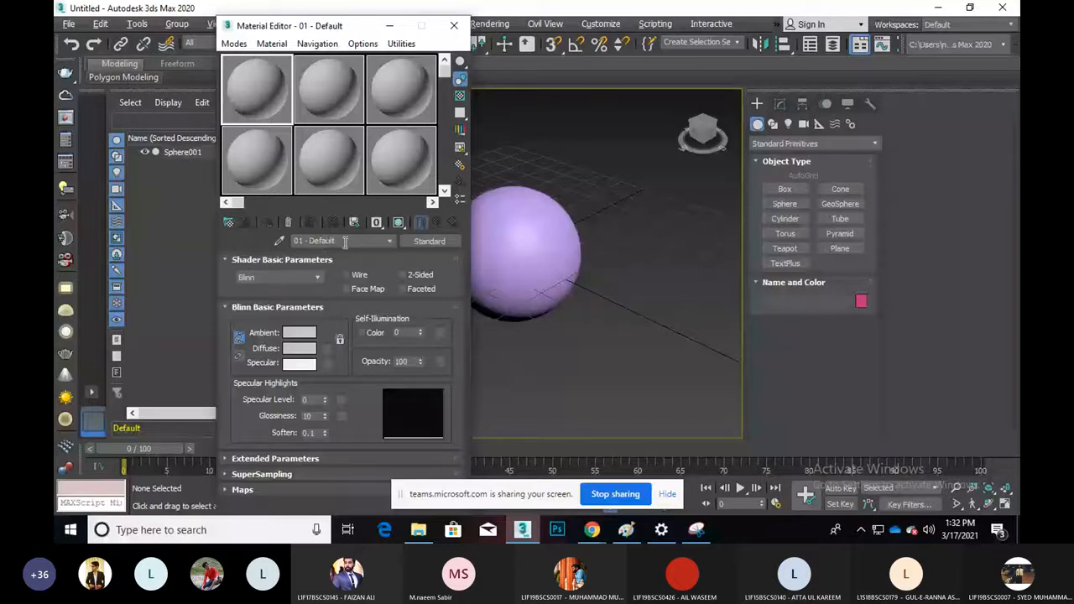
left_click(411, 97)
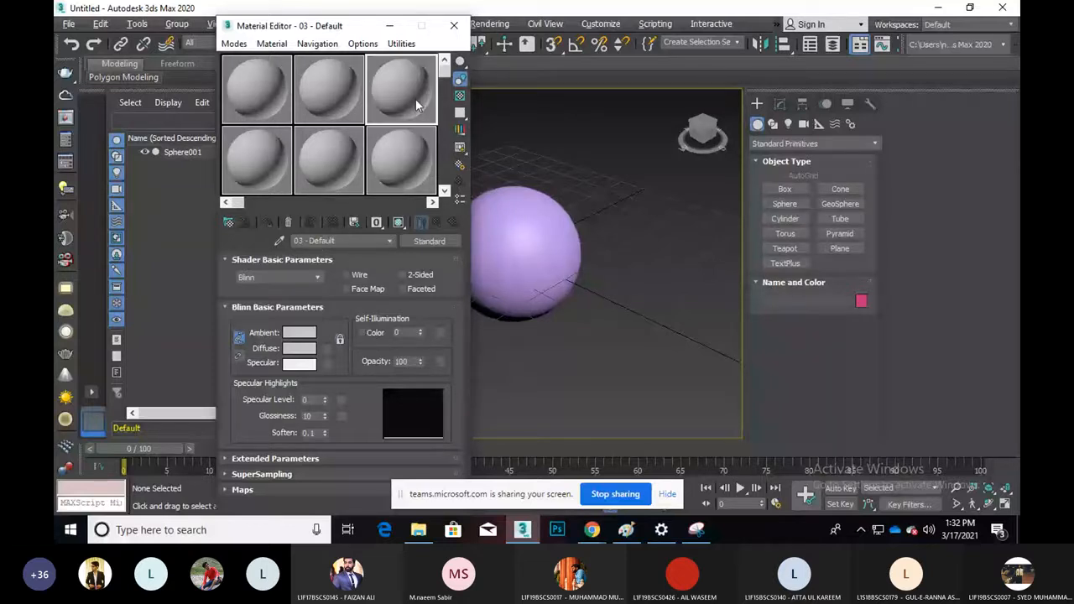
left_click(257, 89)
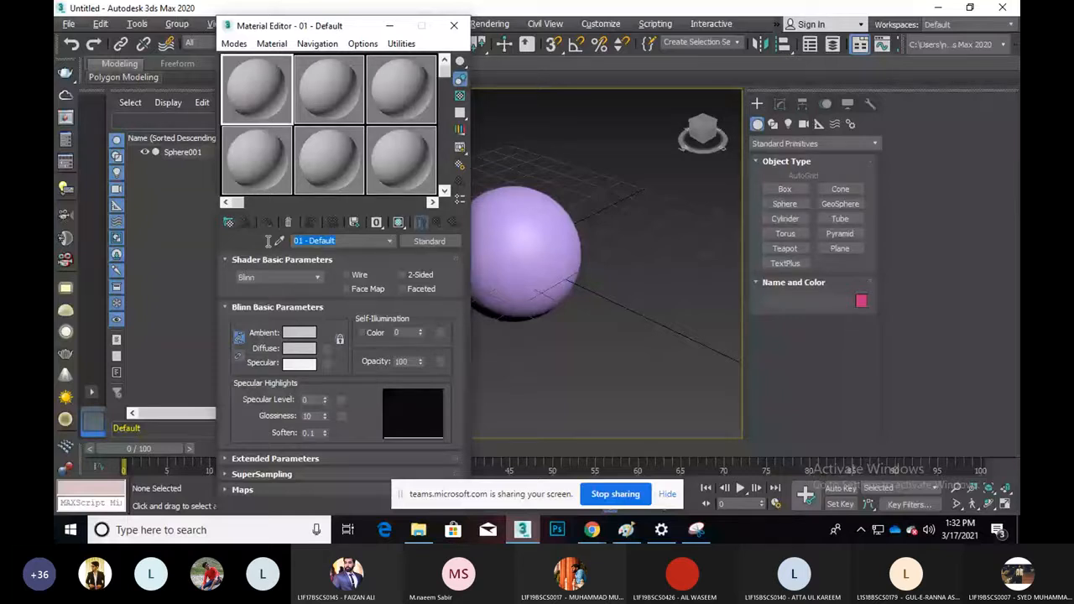
type("Earth")
key("Return")
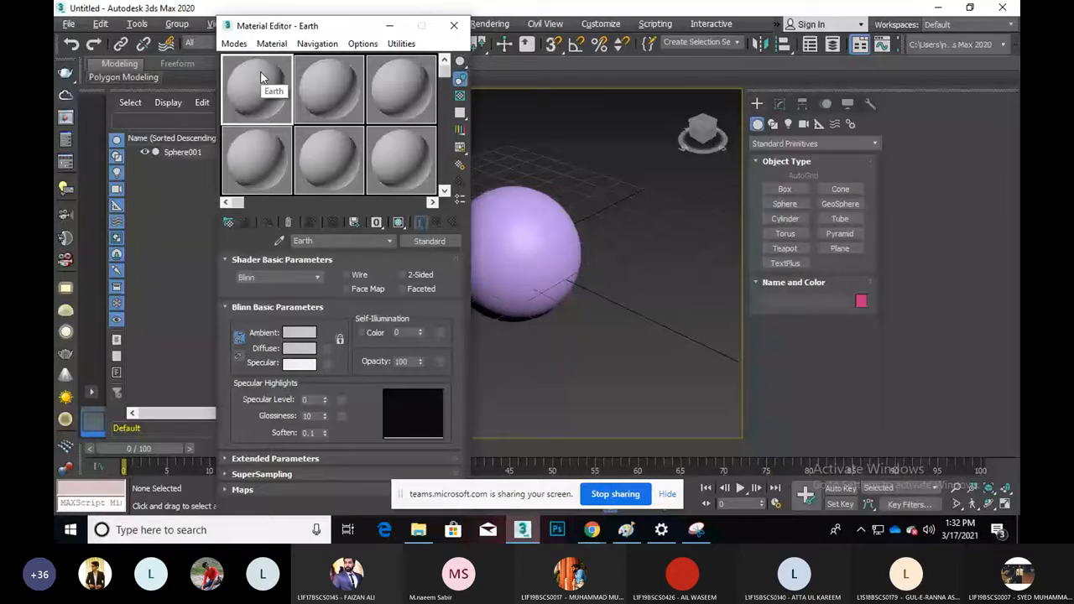
Move the Material Editor clear of the sphere and select the sphere in the Perspective viewport
left_click_drag(330, 26, 275, 21)
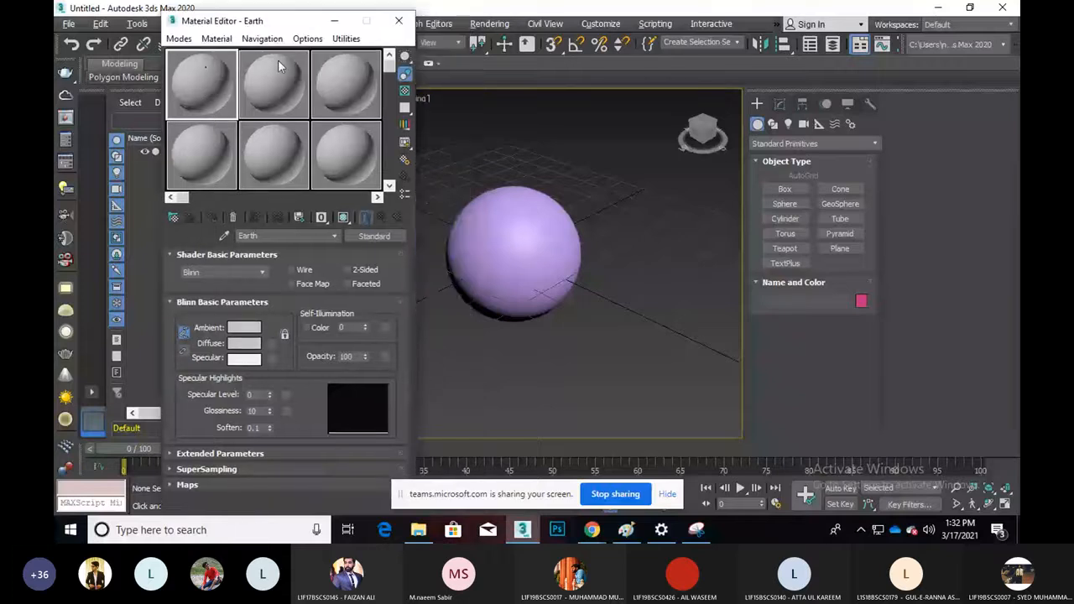
left_click(479, 235)
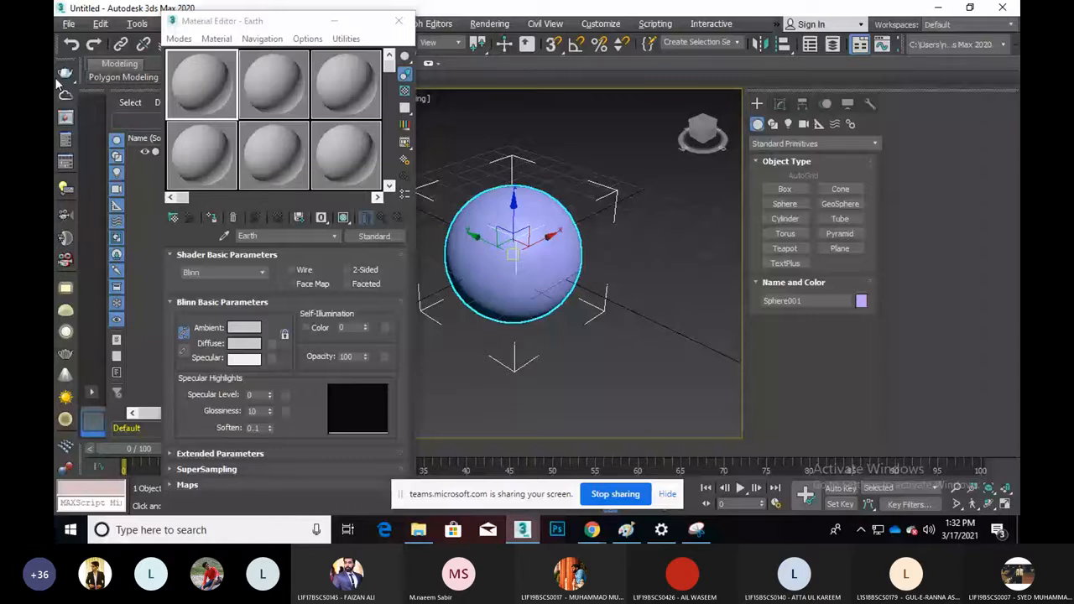
left_click(271, 345)
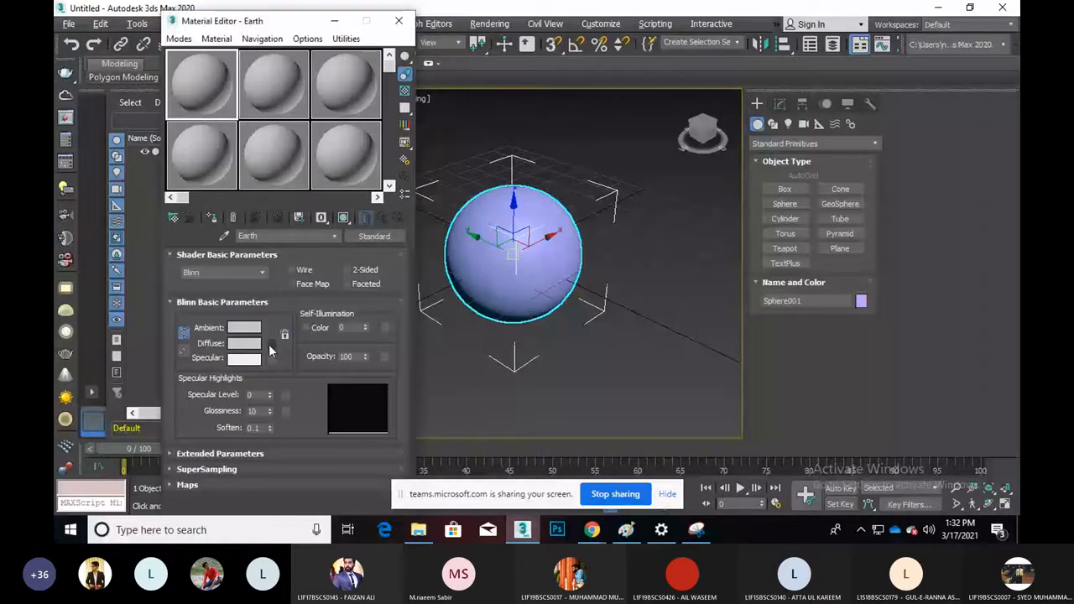
Capture the Material Editor with Snipping Tool, tick the Earth sample slot and link it to a circled Diffuse row
left_click(698, 528)
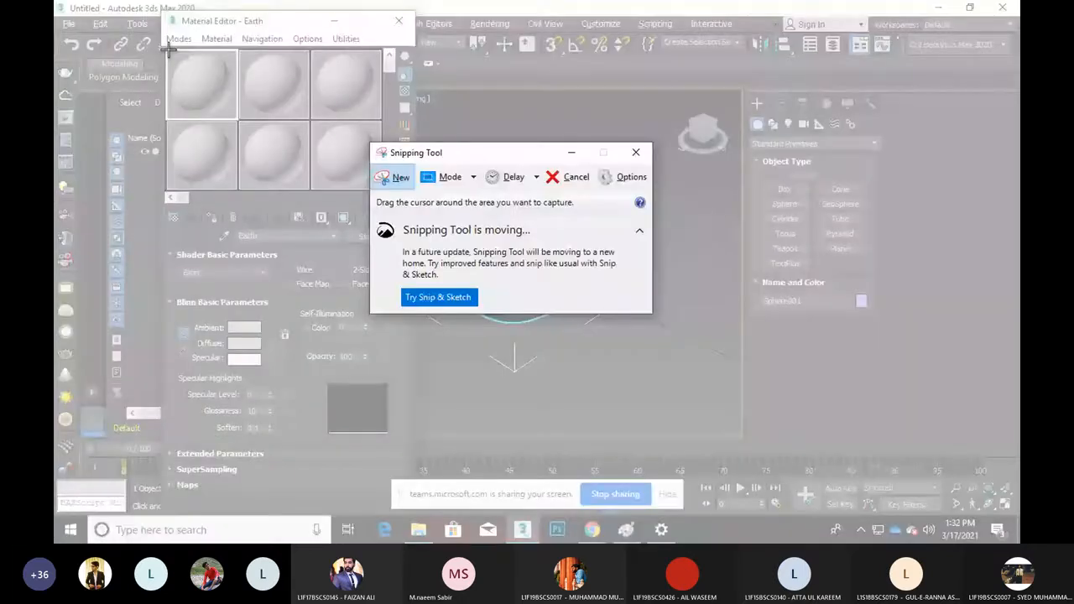
left_click_drag(163, 18, 391, 444)
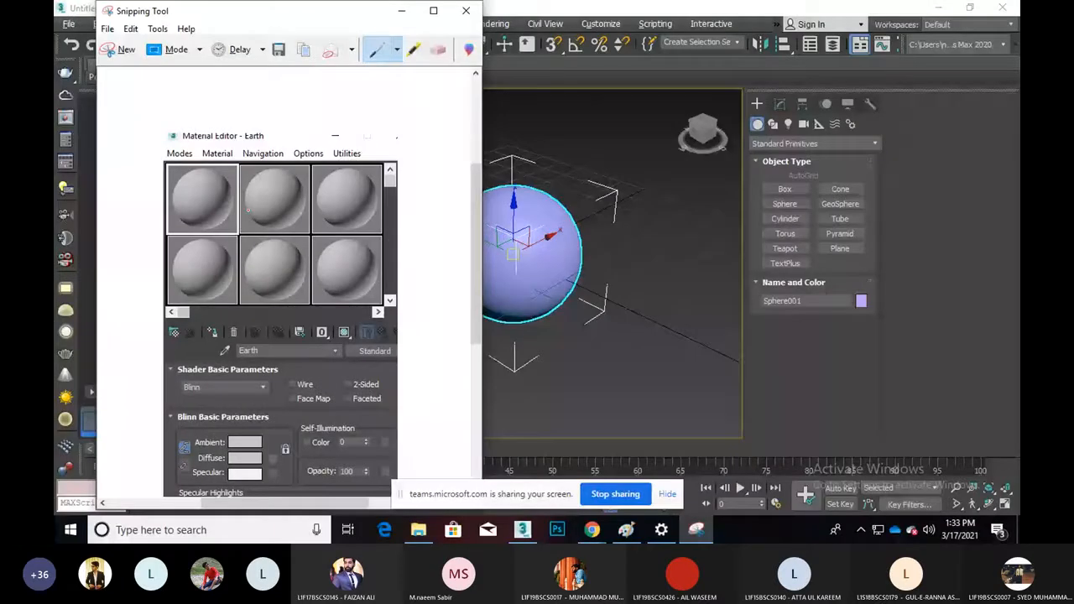
left_click_drag(189, 192, 236, 167)
left_click_drag(193, 204, 195, 458)
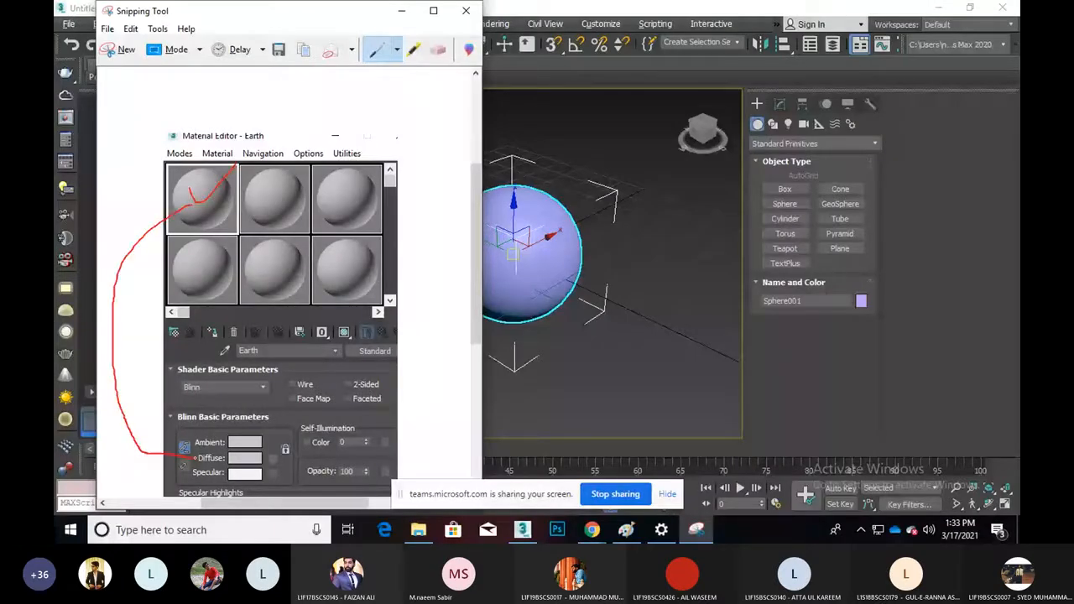
left_click_drag(283, 466, 195, 467)
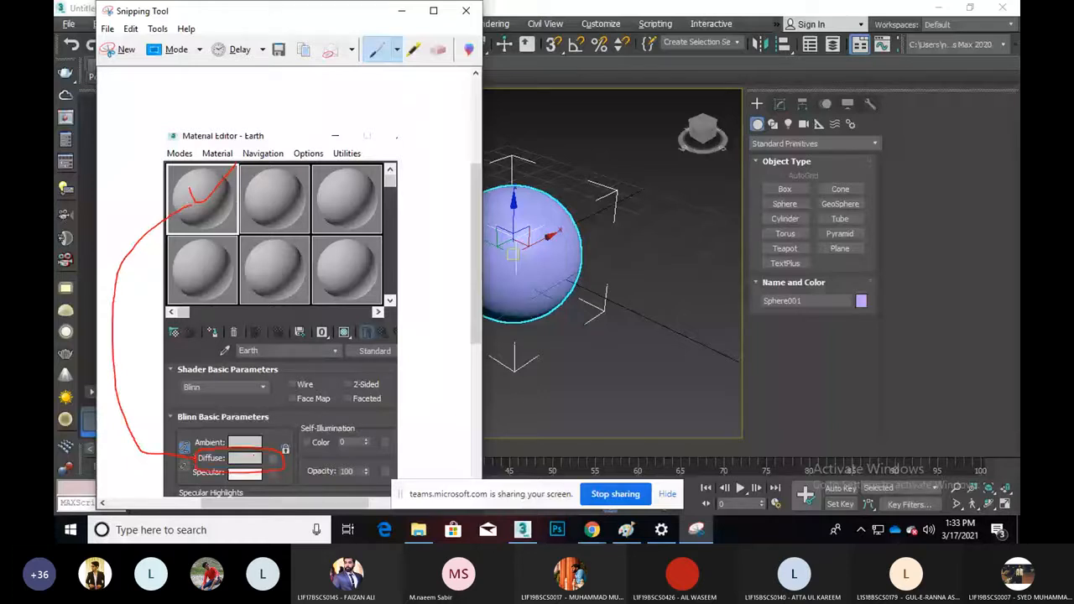
Annotate the snip with lines labelling the Diffuse swatch as color and the small map button beside it as image
left_click_drag(260, 460, 411, 293)
left_click_drag(415, 246, 425, 236)
left_click_drag(416, 242, 464, 238)
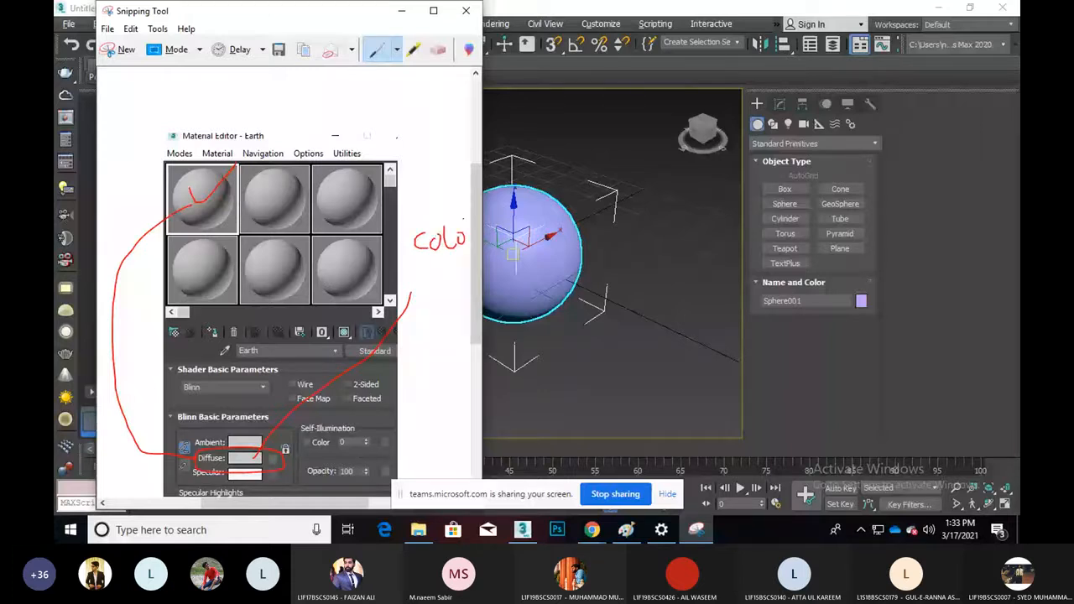
mouse_move(464, 220)
left_mouse_down()
mouse_move(461, 337)
mouse_move(431, 275)
mouse_move(457, 335)
left_mouse_up()
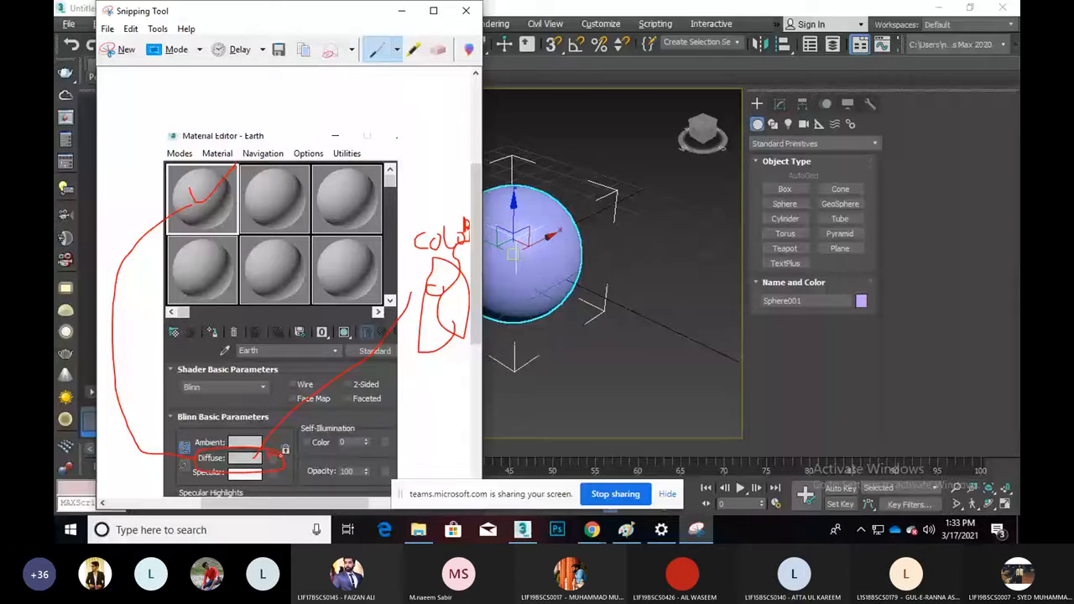
mouse_move(276, 459)
left_mouse_down()
mouse_move(437, 411)
mouse_move(425, 400)
left_mouse_up()
mouse_move(409, 378)
left_mouse_down()
mouse_move(406, 393)
mouse_move(445, 388)
mouse_move(460, 404)
mouse_move(454, 386)
left_mouse_up()
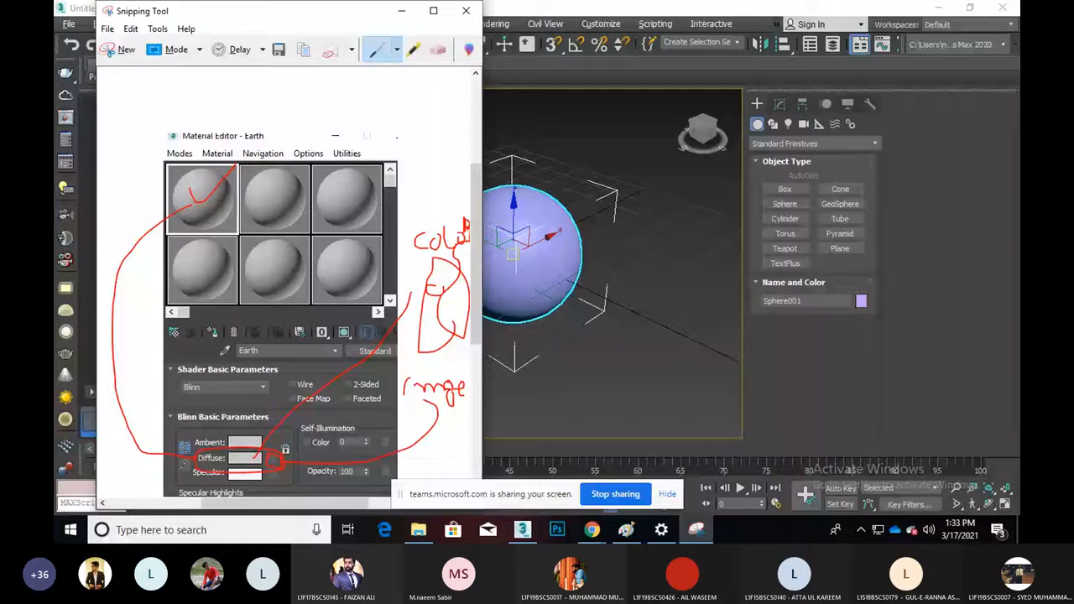
Switch to the Teams meeting in Chrome, send the annotated snip in the meeting chat, and return to 3ds Max
left_click(592, 529)
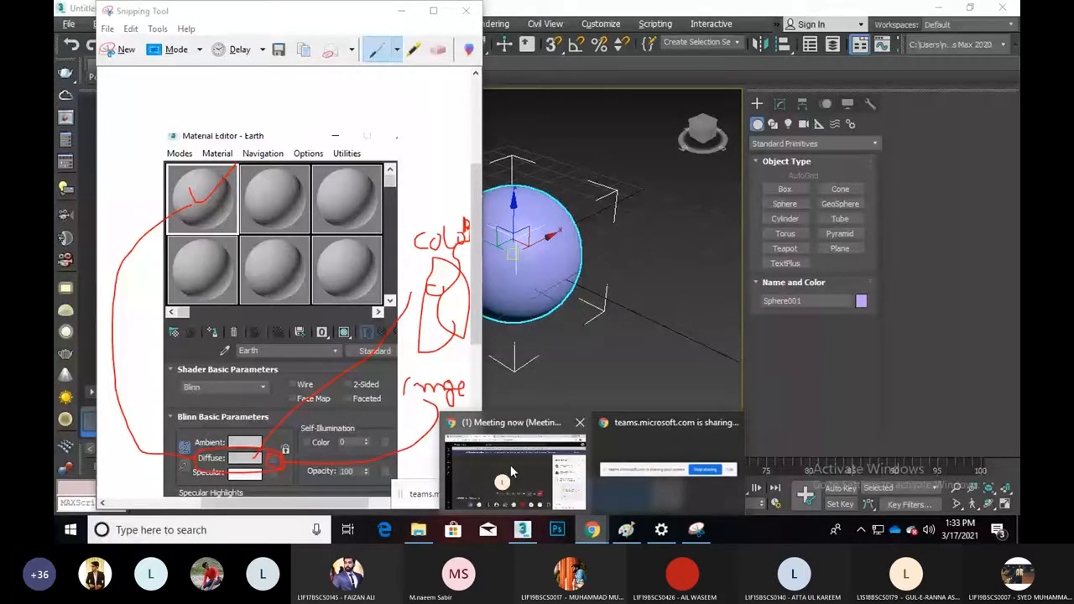
left_click(514, 471)
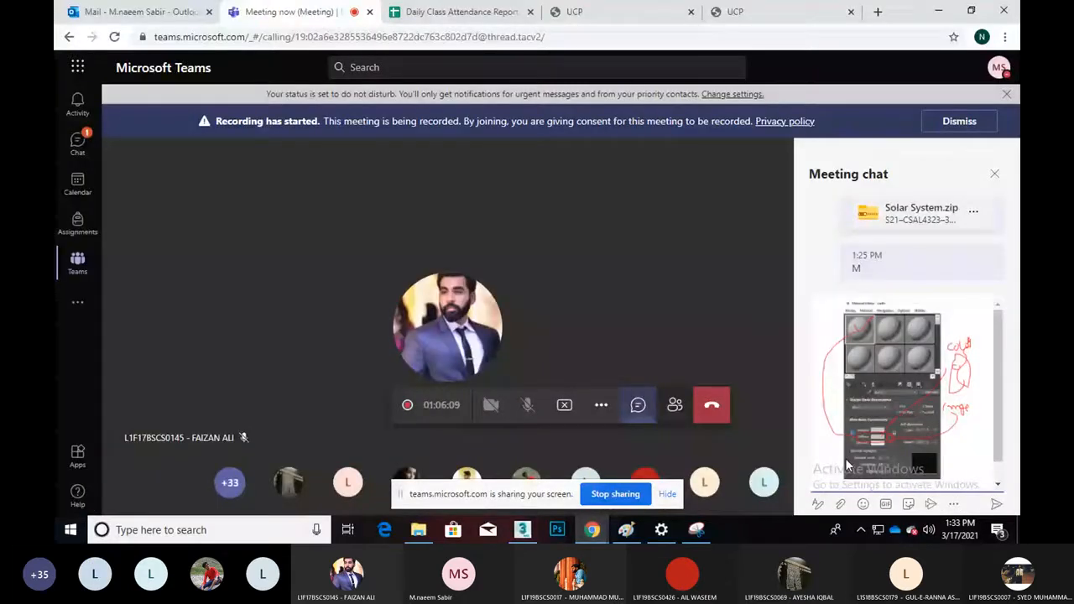
key("Return")
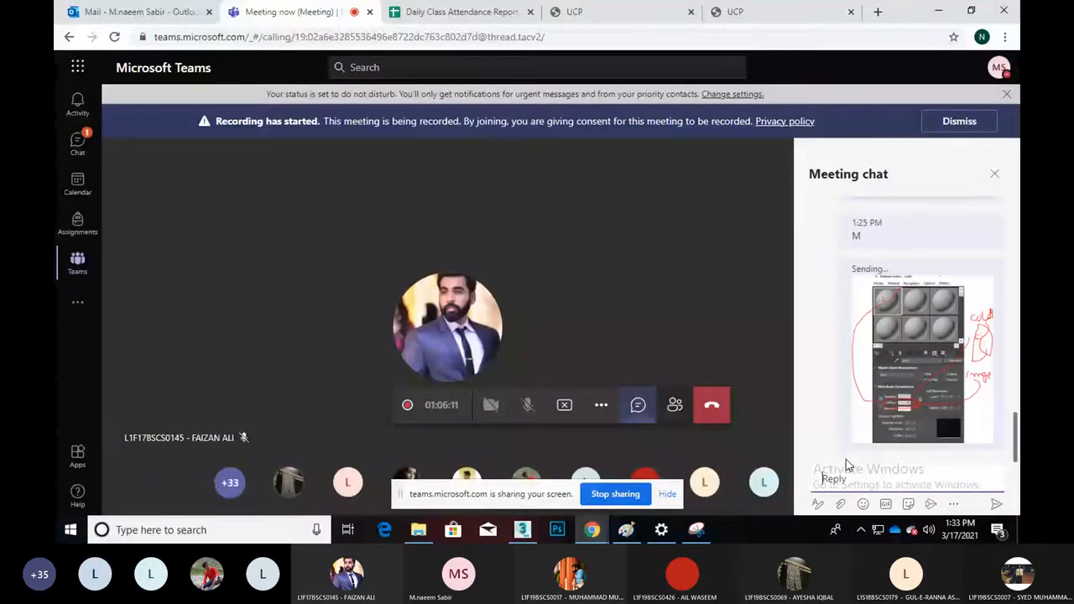
left_click(933, 13)
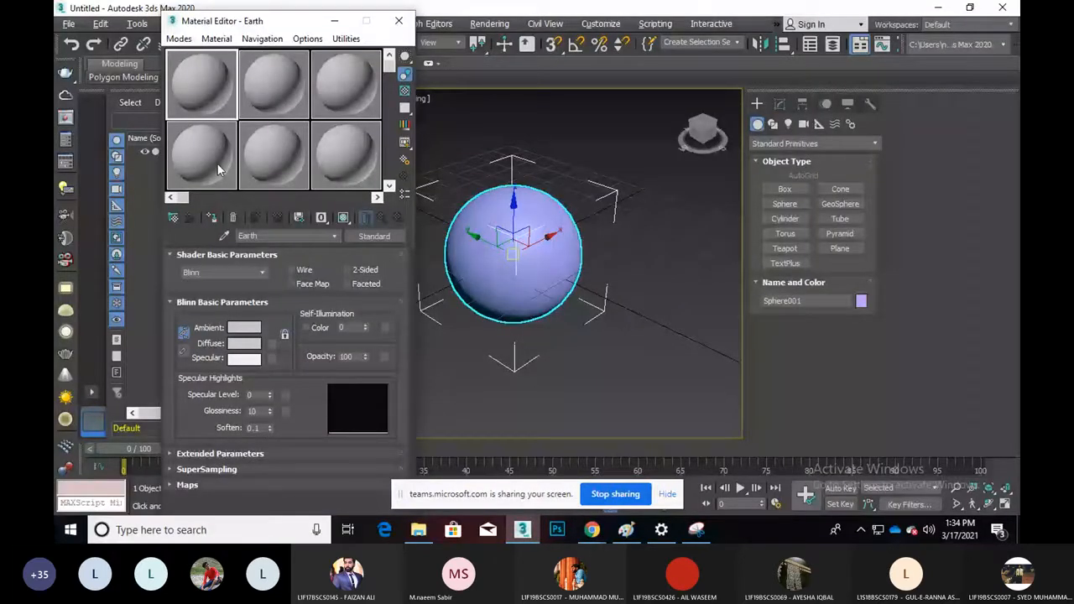
Clone the sphere beside the original, render both spheres in the Perspective view, and close the render
left_click_drag(504, 257, 547, 262)
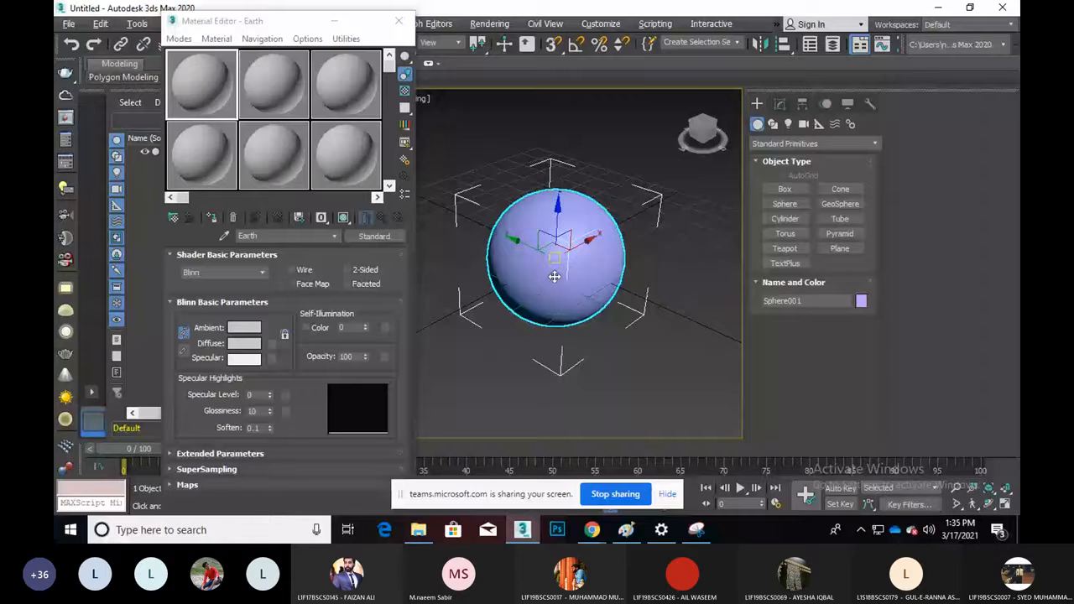
scroll(515, 291, "down", 2)
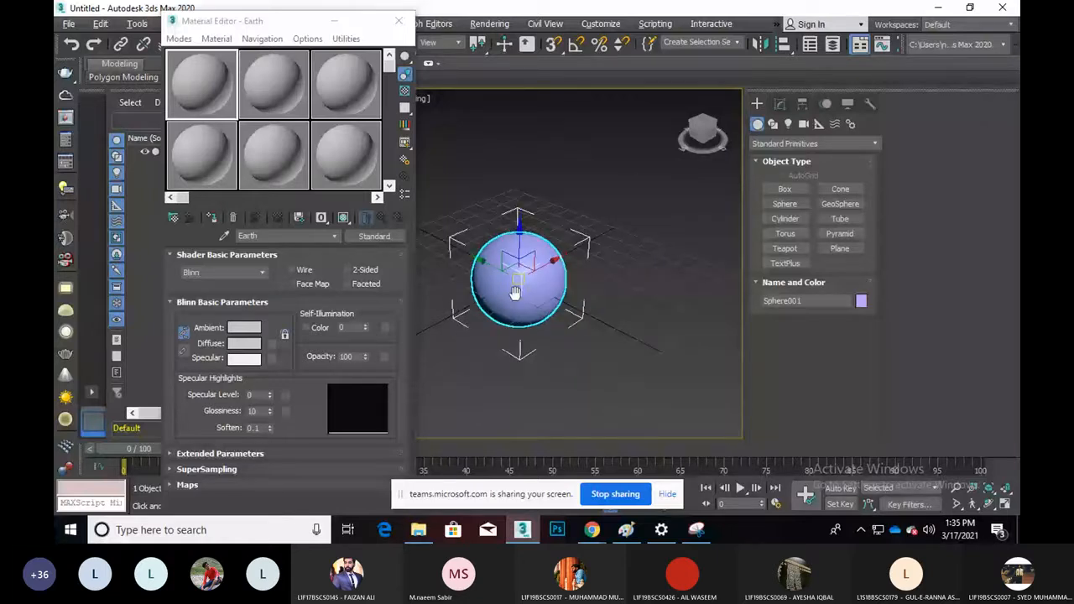
left_click_drag(549, 261, 639, 214, "shift")
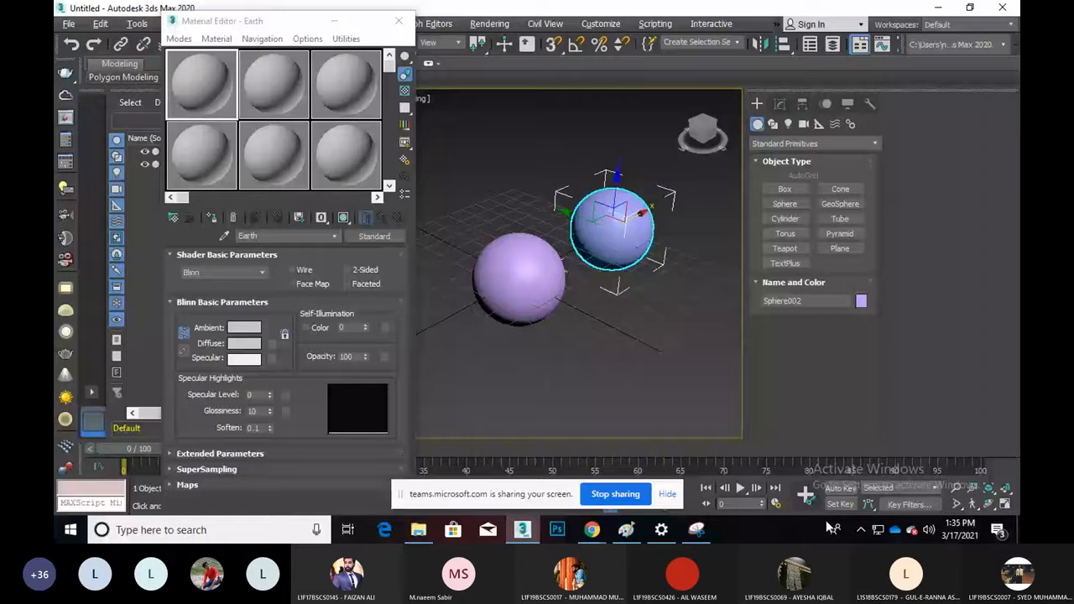
middle_click_drag(588, 319, 553, 314, "alt")
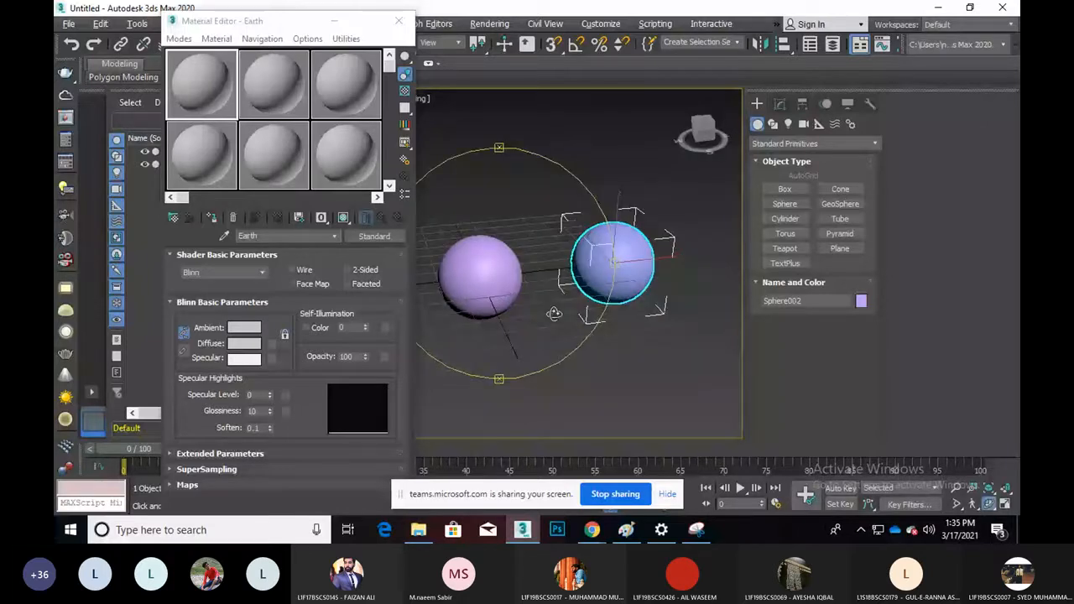
middle_click_drag(554, 314, 548, 312, "alt")
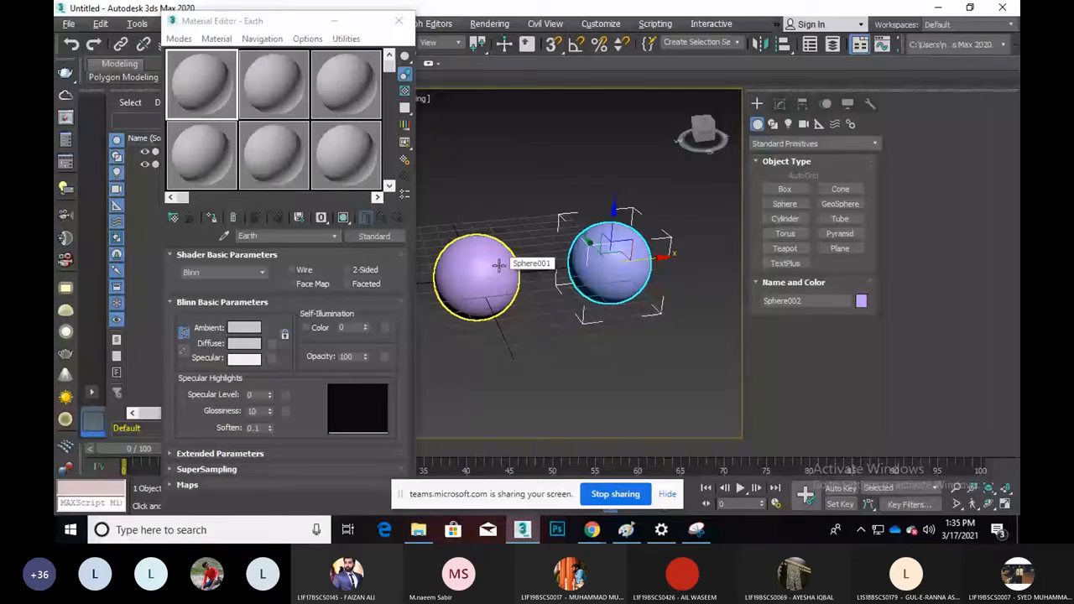
key("shift+q")
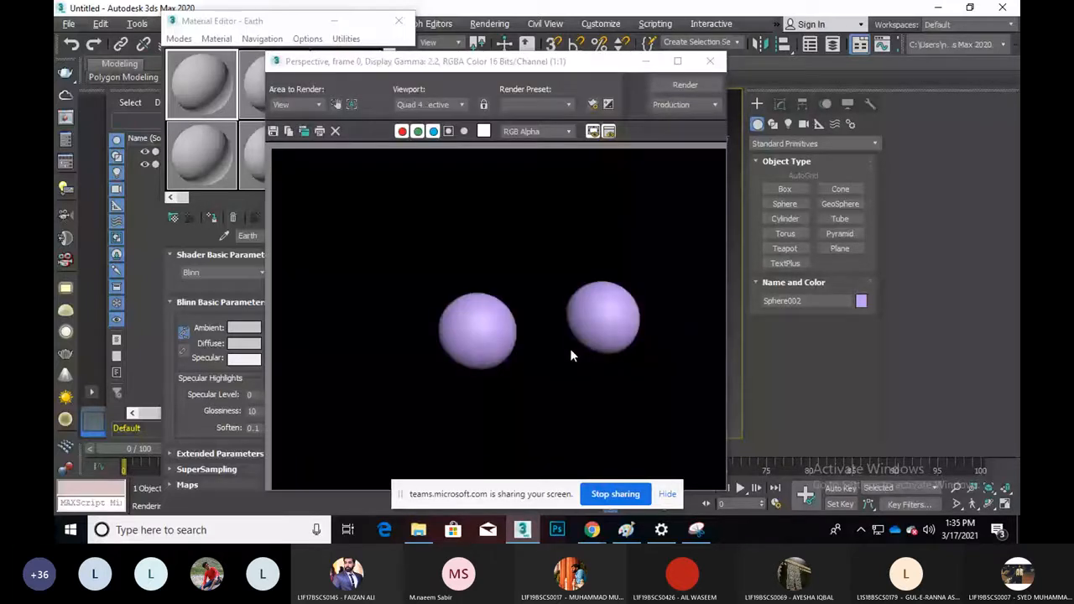
left_click(709, 61)
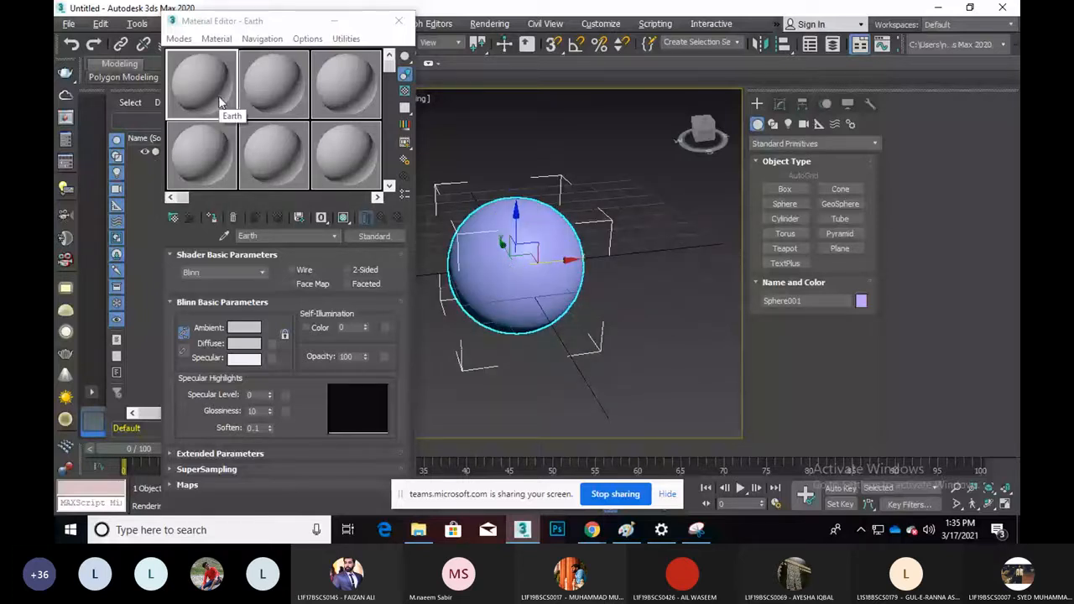
Set the Earth material's diffuse color to yellow with Red 196, Green 189 and Blue 0
left_click(186, 93)
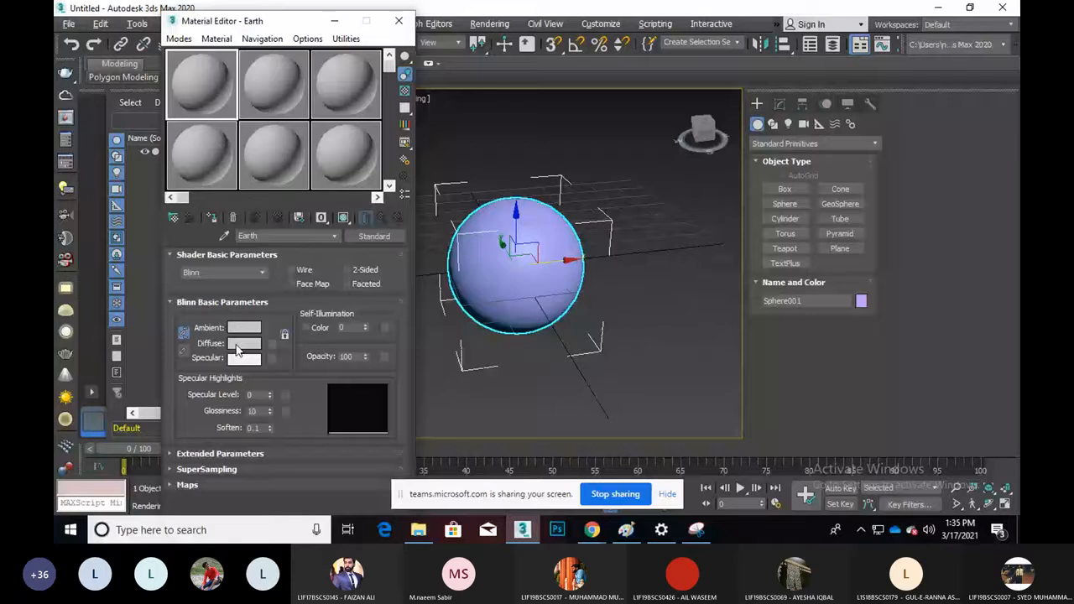
scroll(514, 265, "down", 3)
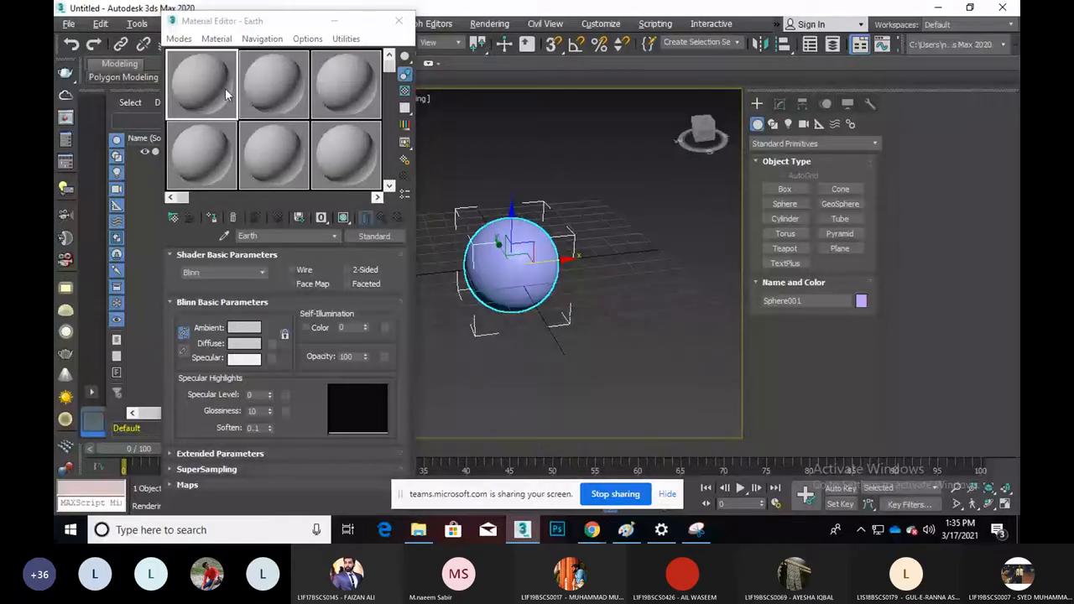
left_click(225, 88)
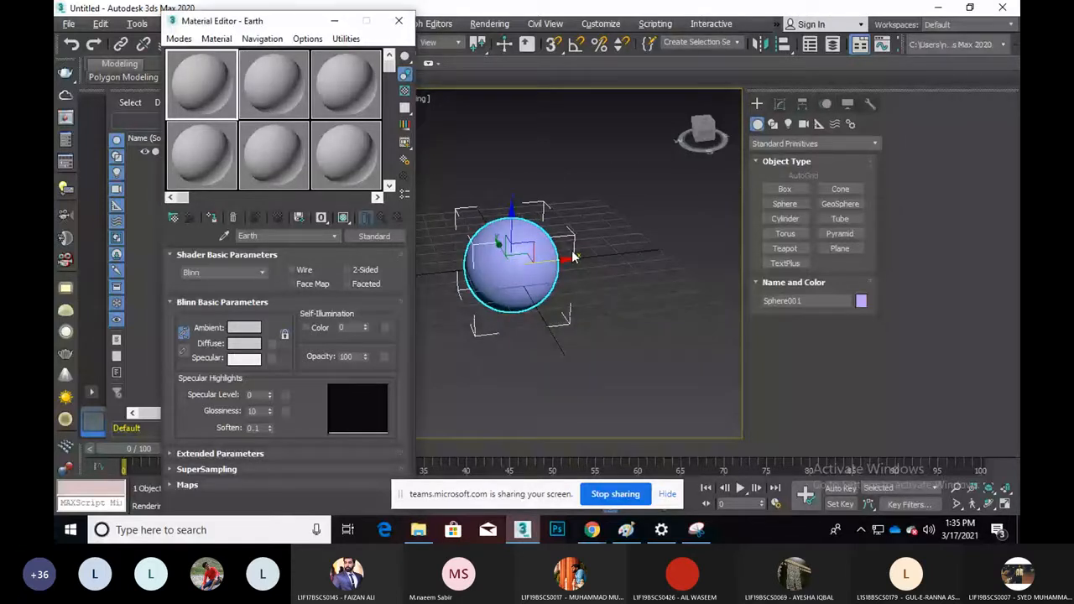
left_click(244, 344)
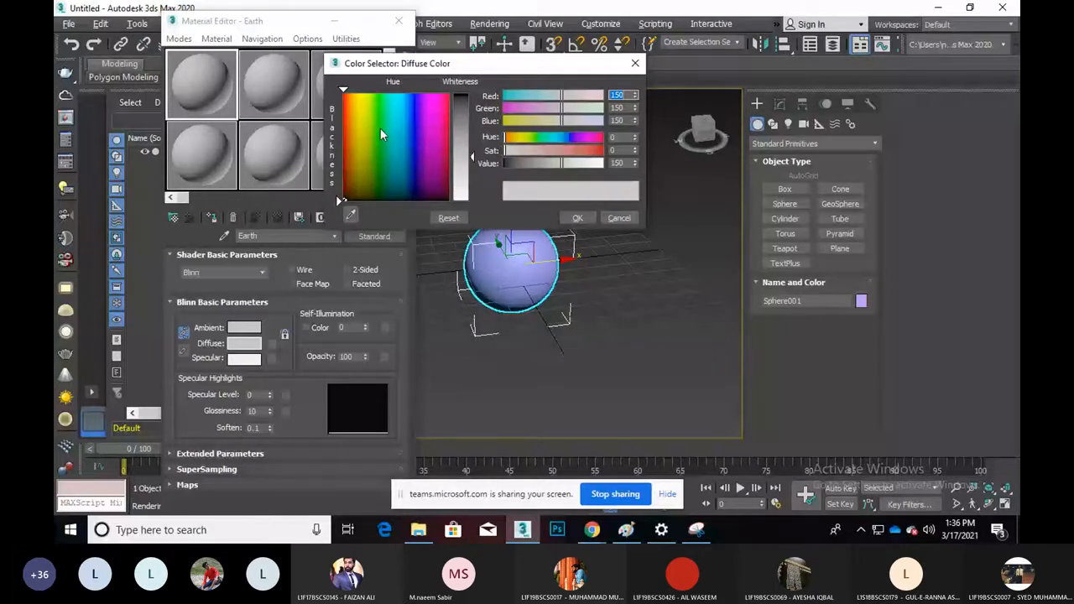
left_click(360, 118)
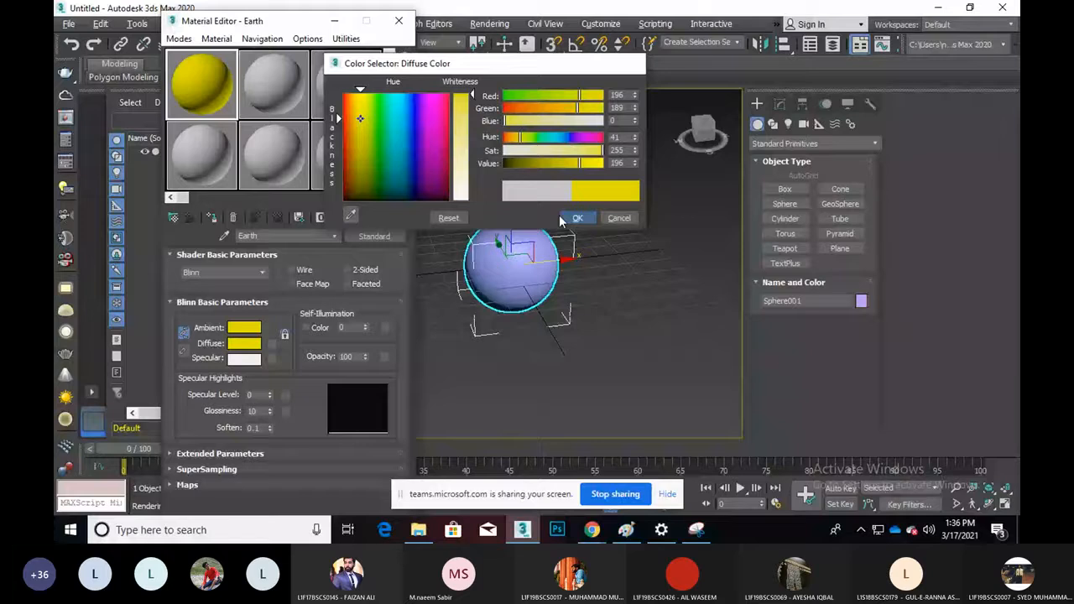
left_click(575, 218)
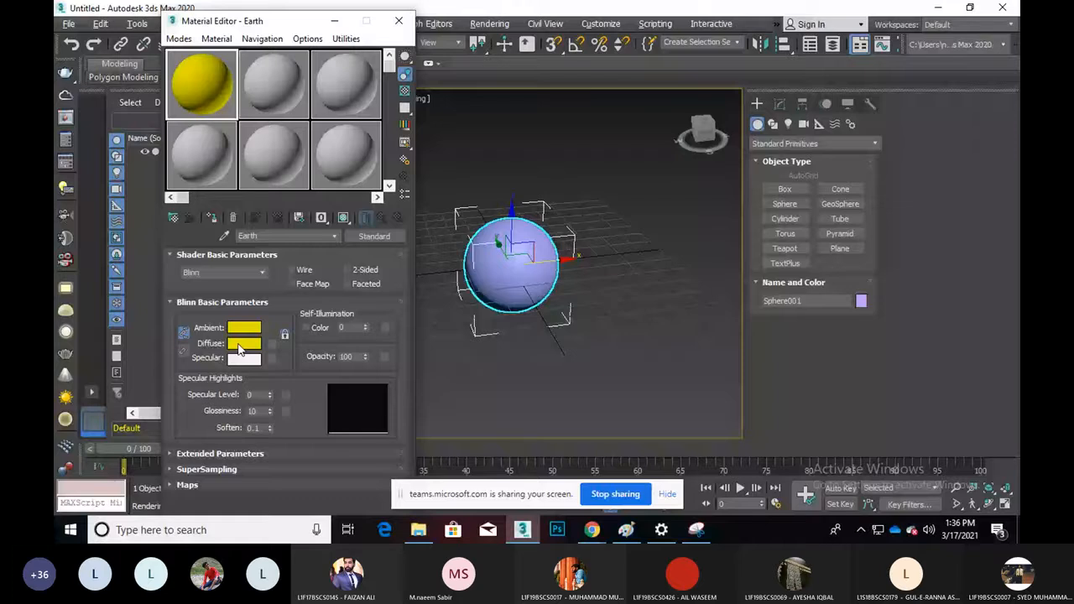
Render the Perspective view to check the sphere's color, and close the render
middle_click_drag(527, 274, 553, 278)
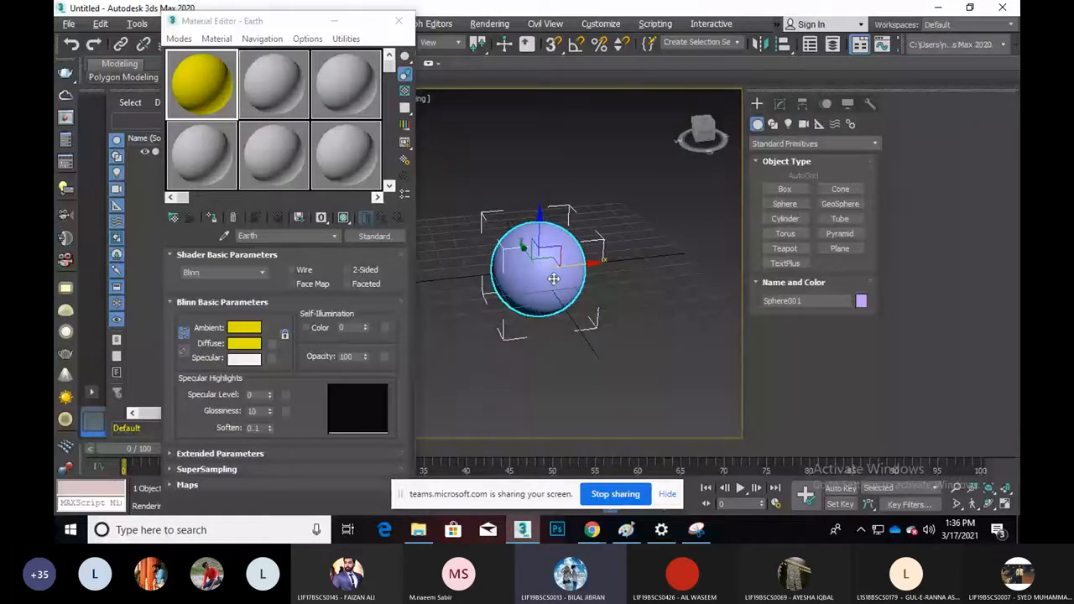
key("shift+q")
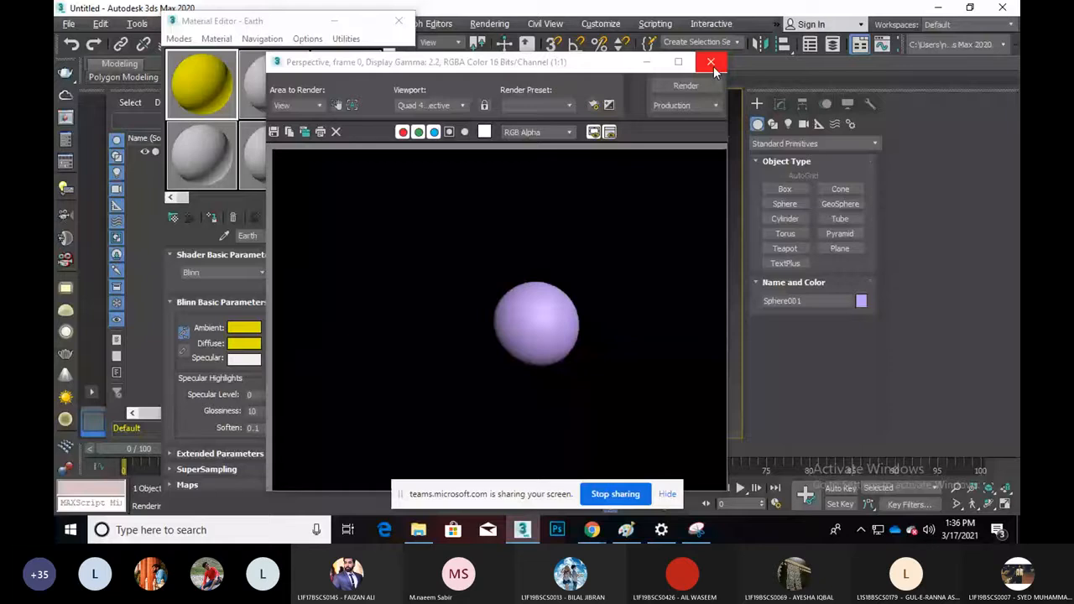
left_click(711, 63)
Select the second sample slot, snip its Ambient, Diffuse and Specular swatches, and tick Diffuse on the snip
left_click(283, 93)
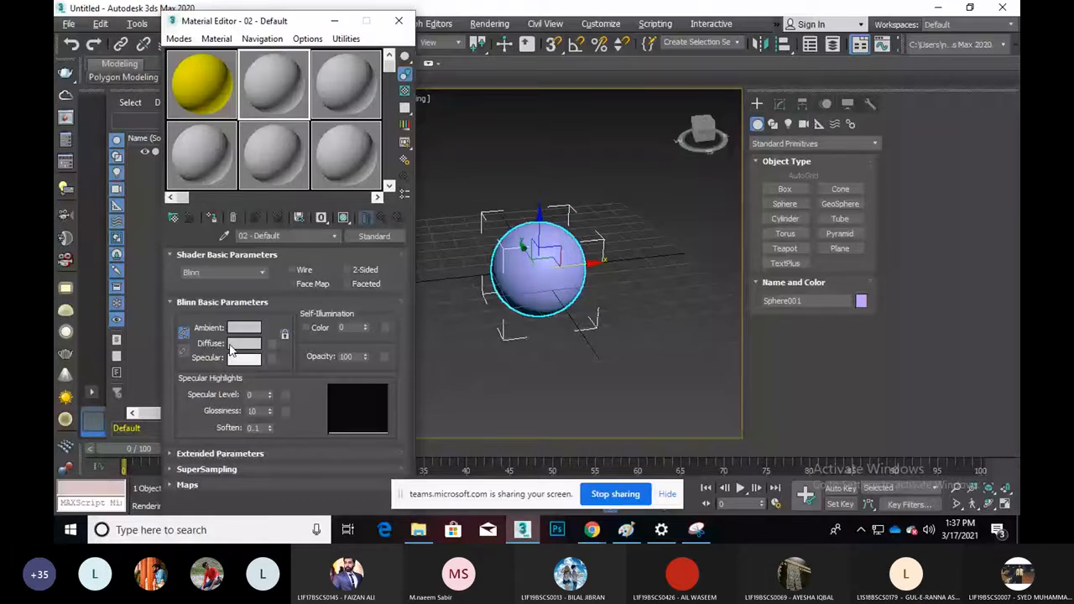
key("ctrl+Print")
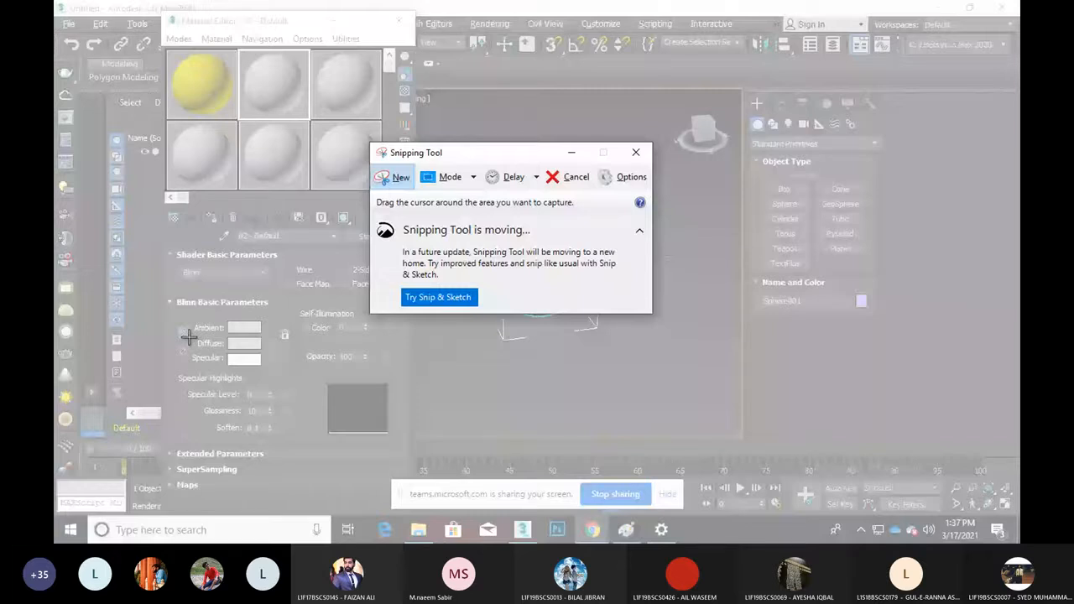
left_click_drag(166, 312, 291, 387)
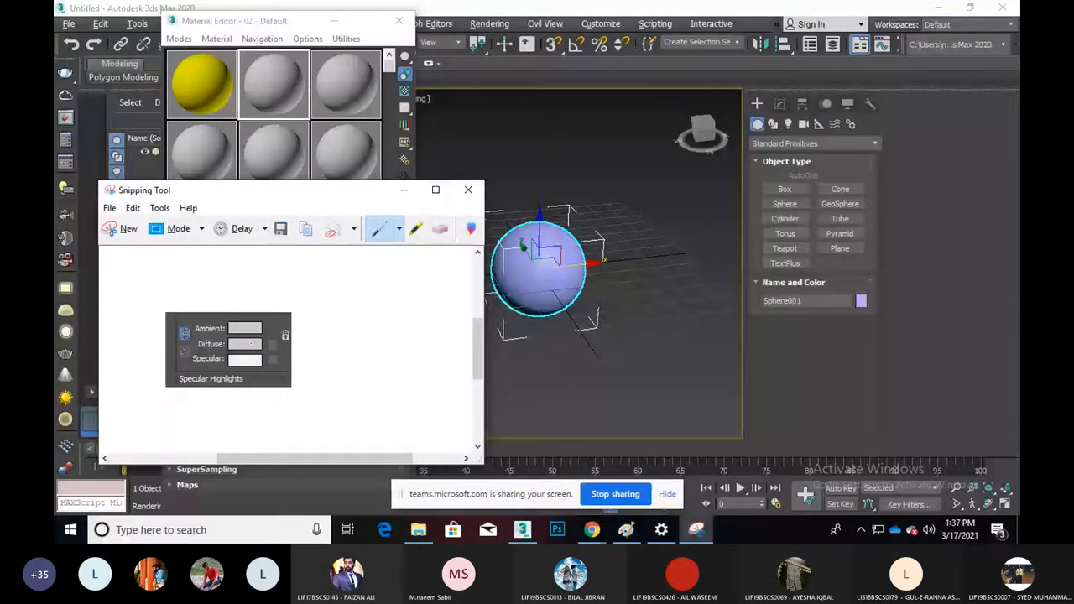
left_click_drag(247, 346, 260, 338)
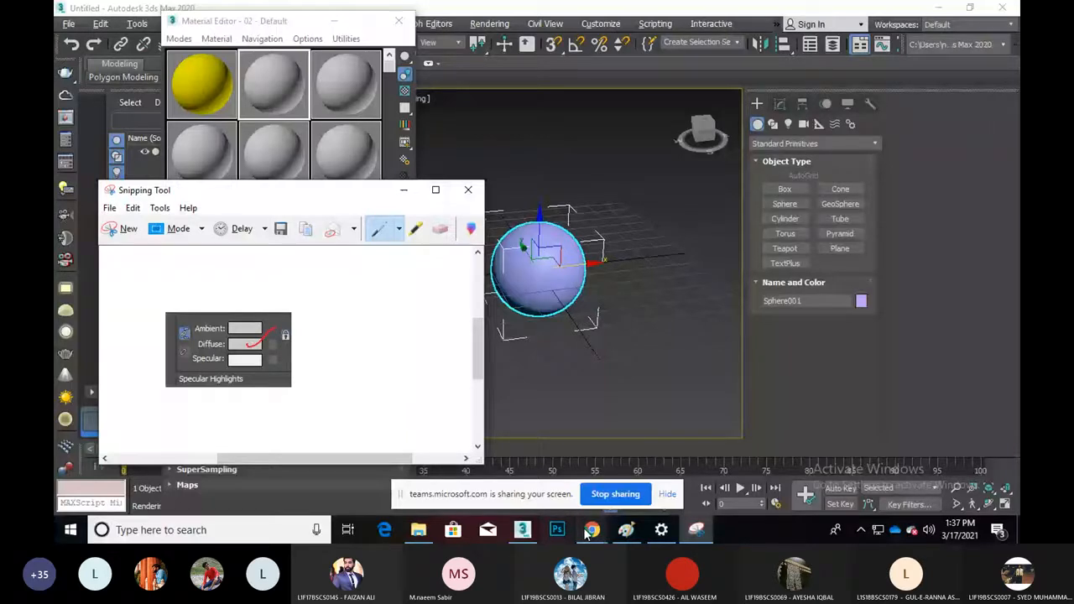
Switch to the Teams meeting in Chrome and send the snip with the ticked Diffuse swatch in the meeting chat
left_click(592, 529)
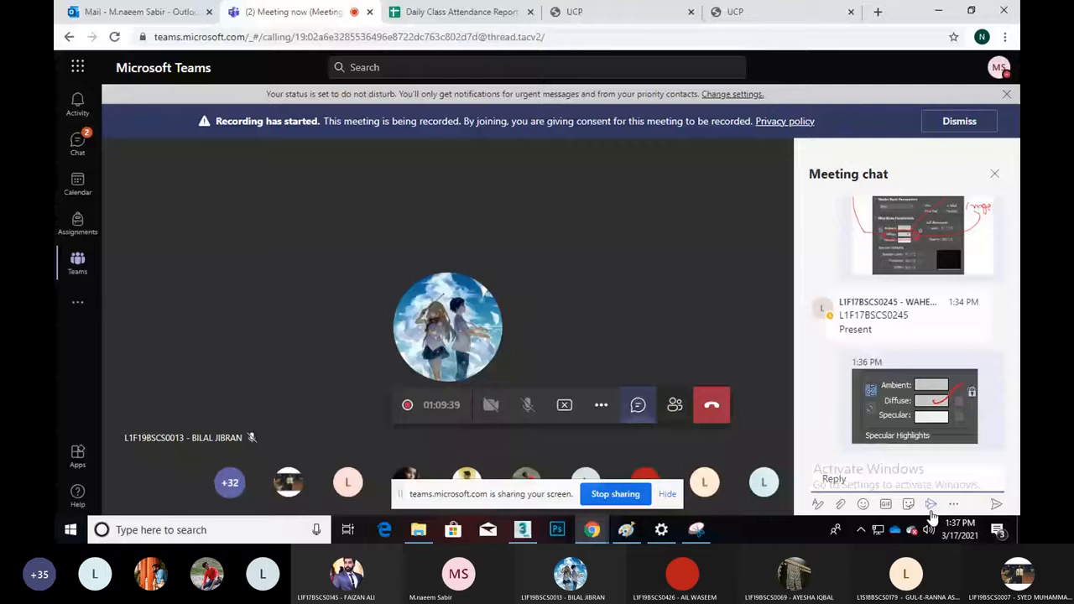
mouse_move(693, 532)
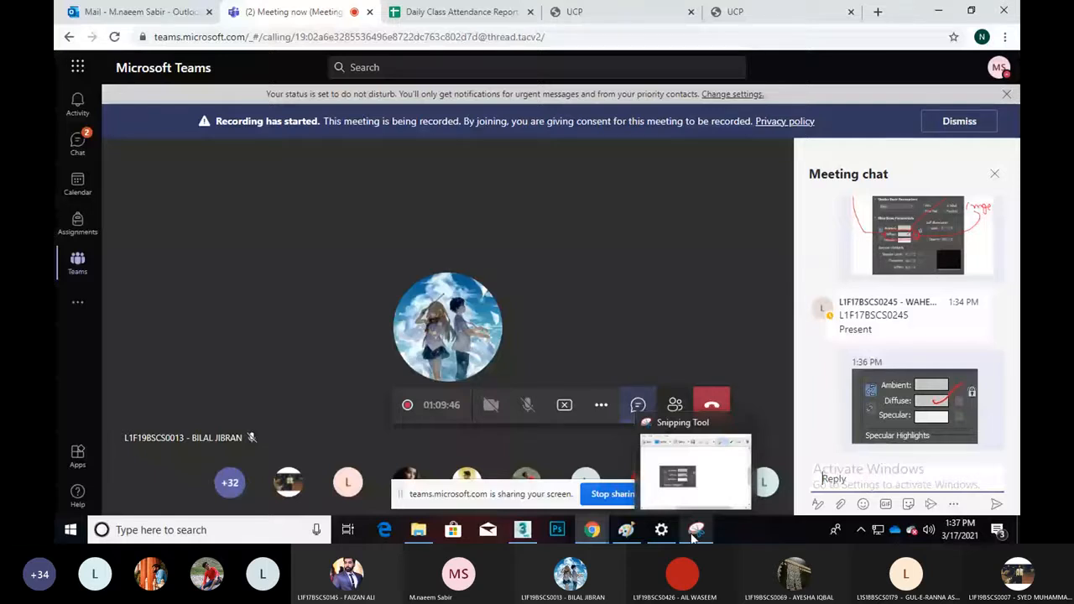
Switch to the Snipping Tool and annotate the swatch snip with a line from Diffuse's map slot to the handwritten word "Photo"
left_click(694, 532)
left_click_drag(277, 347, 328, 331)
left_click_drag(329, 291, 332, 304)
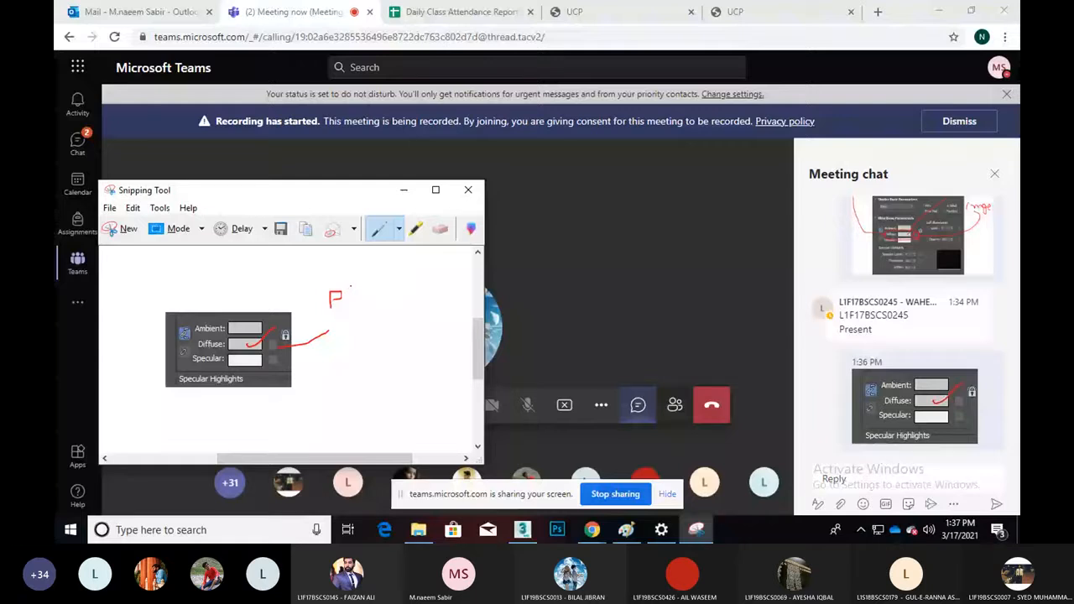
left_click_drag(351, 285, 373, 312)
mouse_move(388, 283)
left_mouse_down()
mouse_move(389, 314)
mouse_move(396, 294)
left_mouse_up()
left_click_drag(411, 292, 409, 292)
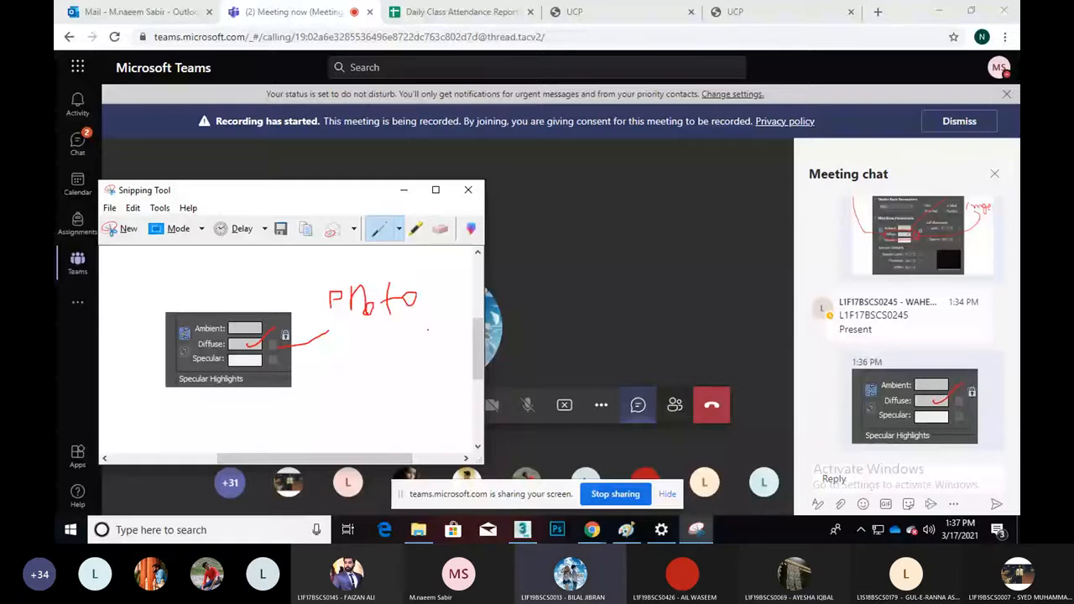
Send the snip annotated "Photo" in the Teams meeting chat, and return to the Material Editor in 3ds Max
left_click(945, 491)
key("ctrl+v")
key("Return")
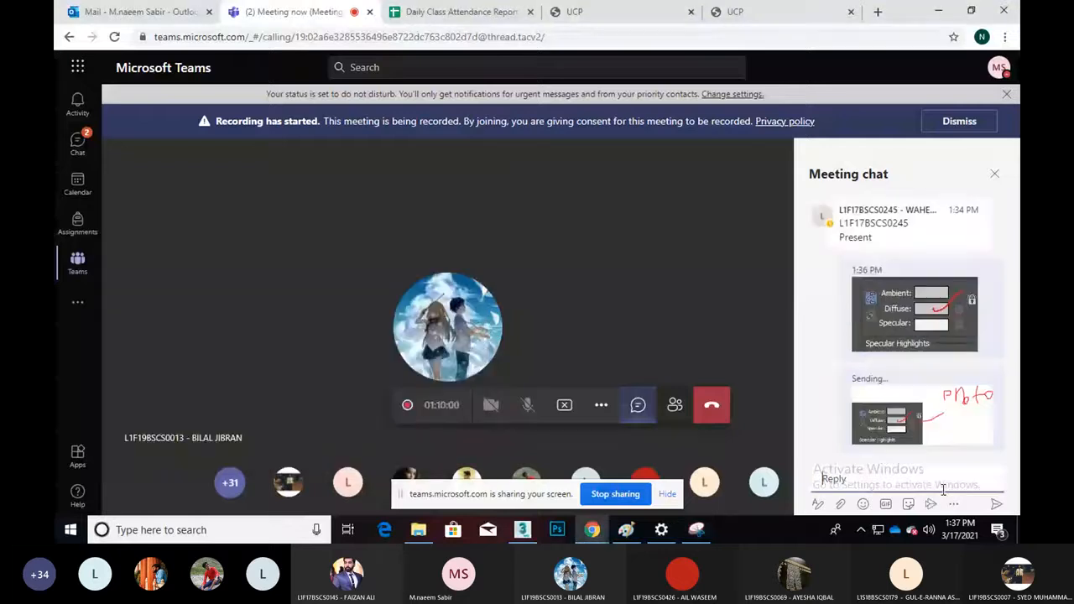
left_click(938, 10)
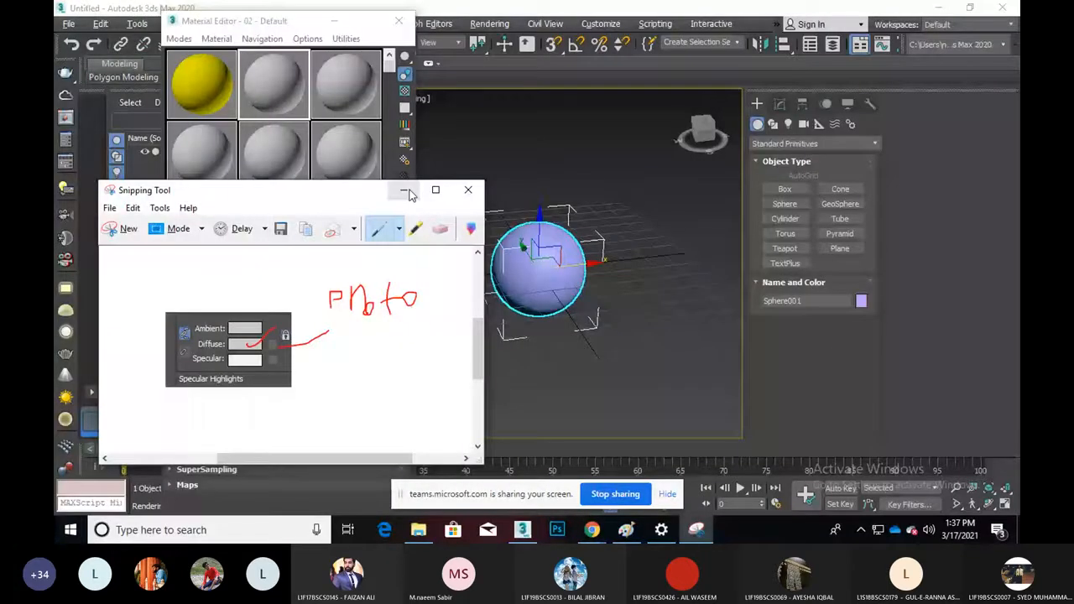
left_click(404, 191)
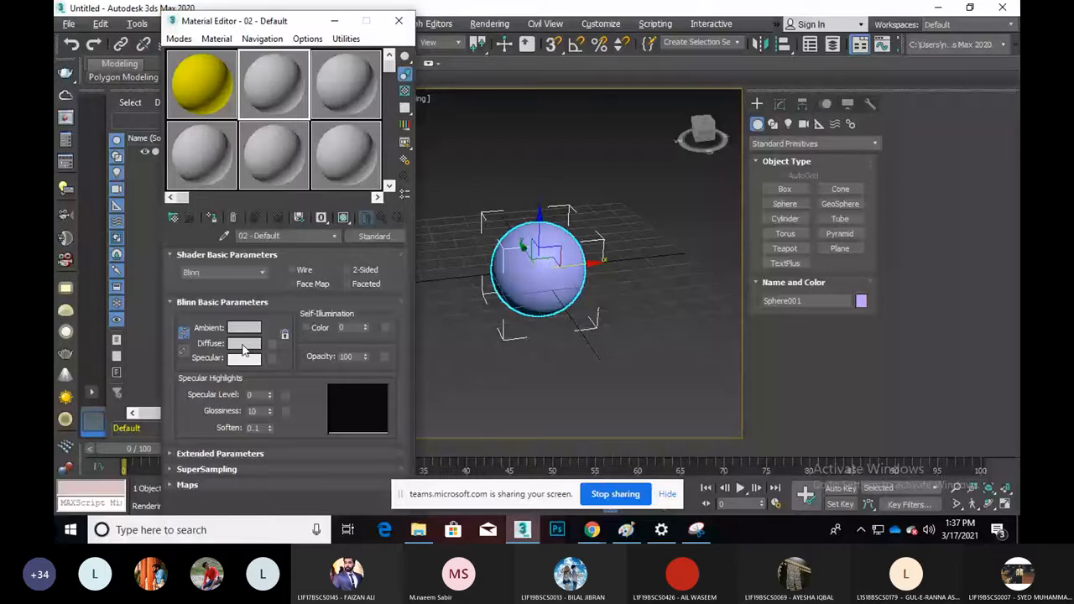
Pick a light red for the second material's diffuse color with Red 207, Green 150 and Blue 150
left_click(244, 345)
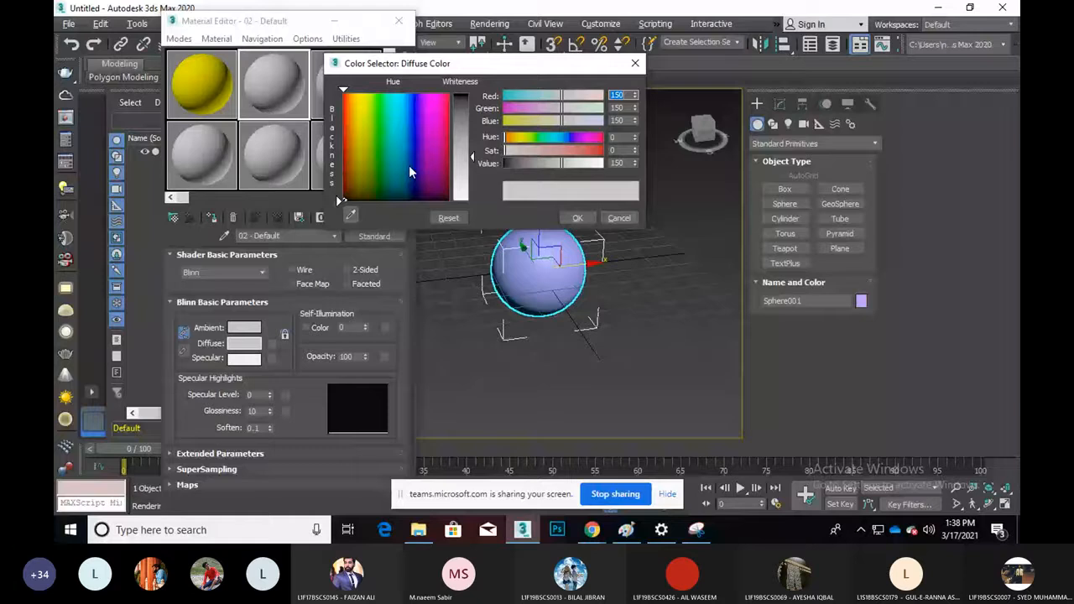
left_click(353, 125)
mouse_move(353, 125)
left_mouse_down()
mouse_move(343, 158)
mouse_move(343, 148)
left_mouse_up()
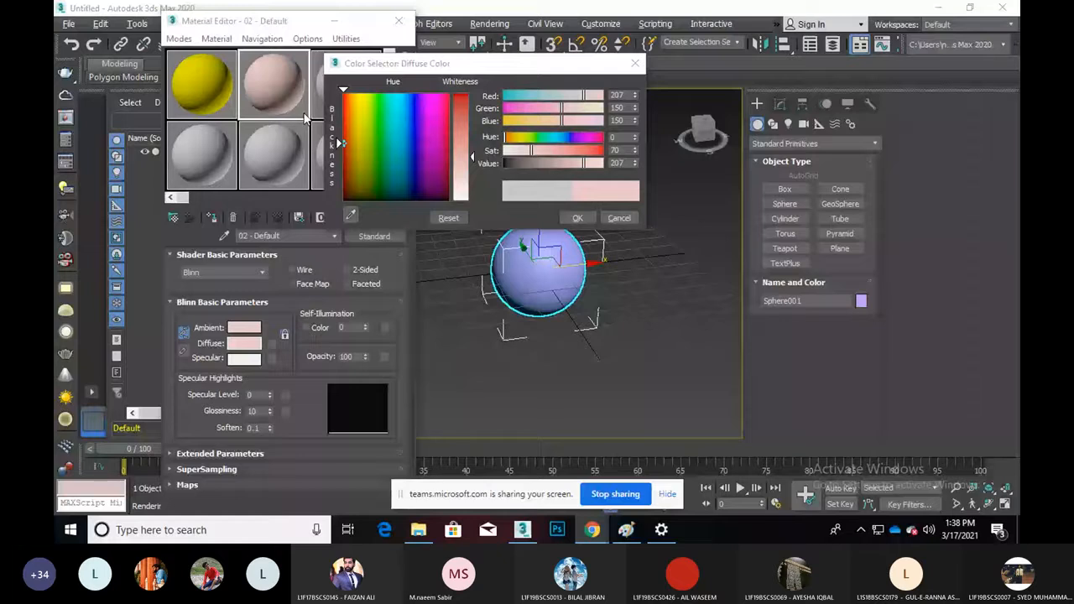
Snip the Diffuse color selector and draw a line to its red hue marker labelled "Red"
left_click_drag(326, 53, 649, 237)
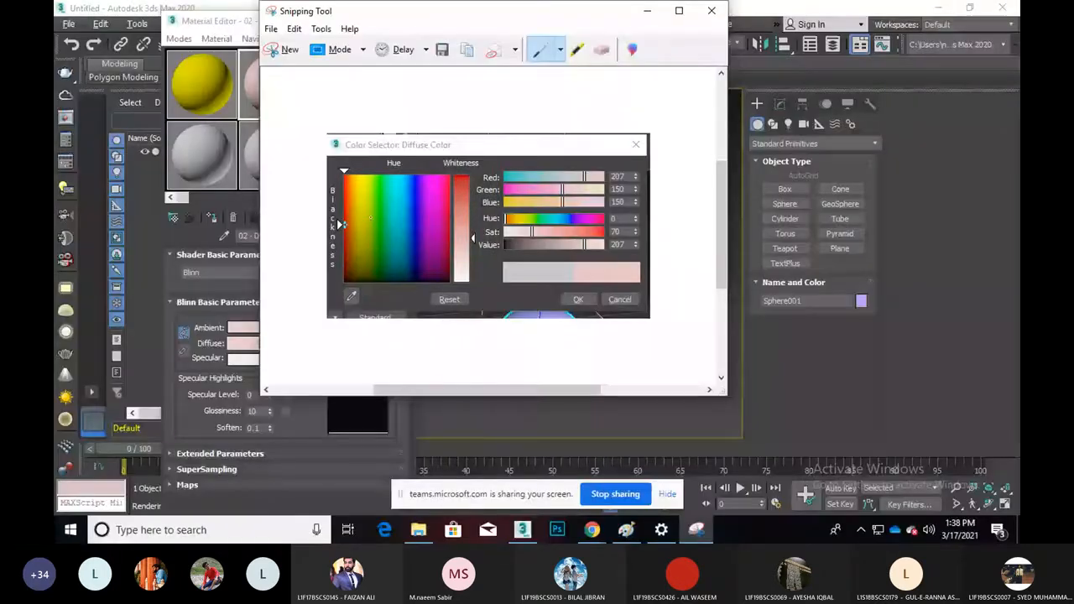
left_click_drag(282, 159, 340, 224)
mouse_move(269, 139)
left_mouse_down()
mouse_move(270, 114)
mouse_move(289, 124)
left_mouse_up()
left_click_drag(294, 118, 333, 127)
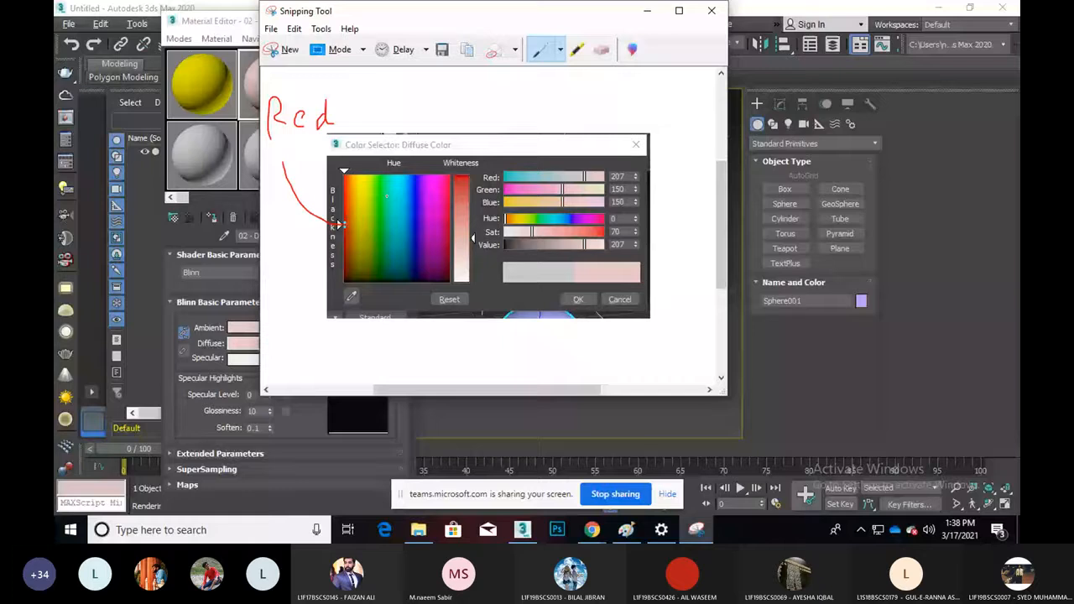
Return to 3ds Max and set the second material's diffuse color to pure red with Red 138, Green 0 and Blue 0
key("alt+Tab")
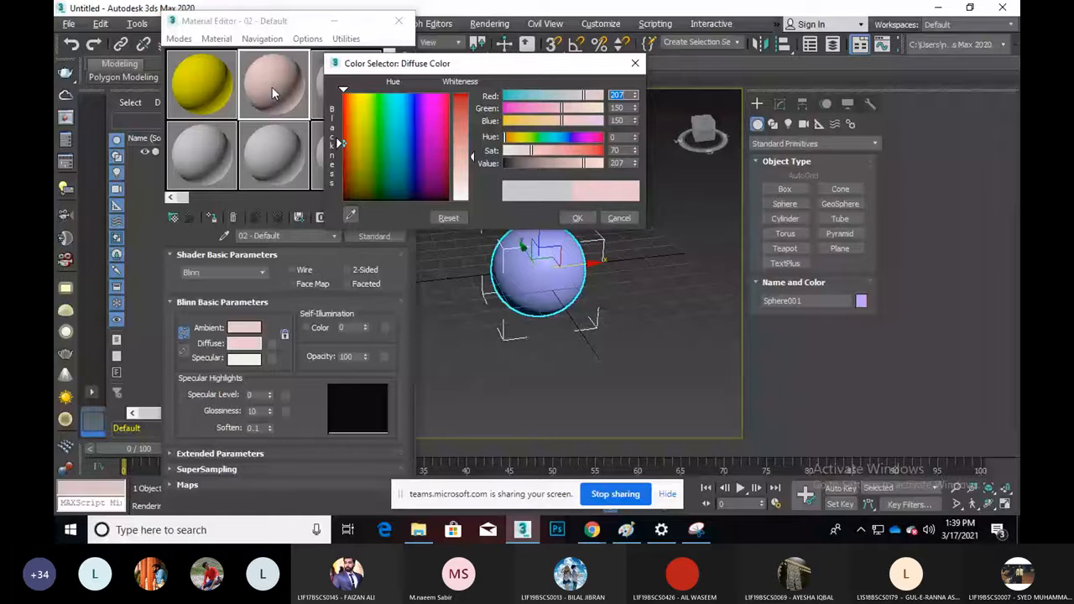
left_click_drag(471, 156, 472, 97)
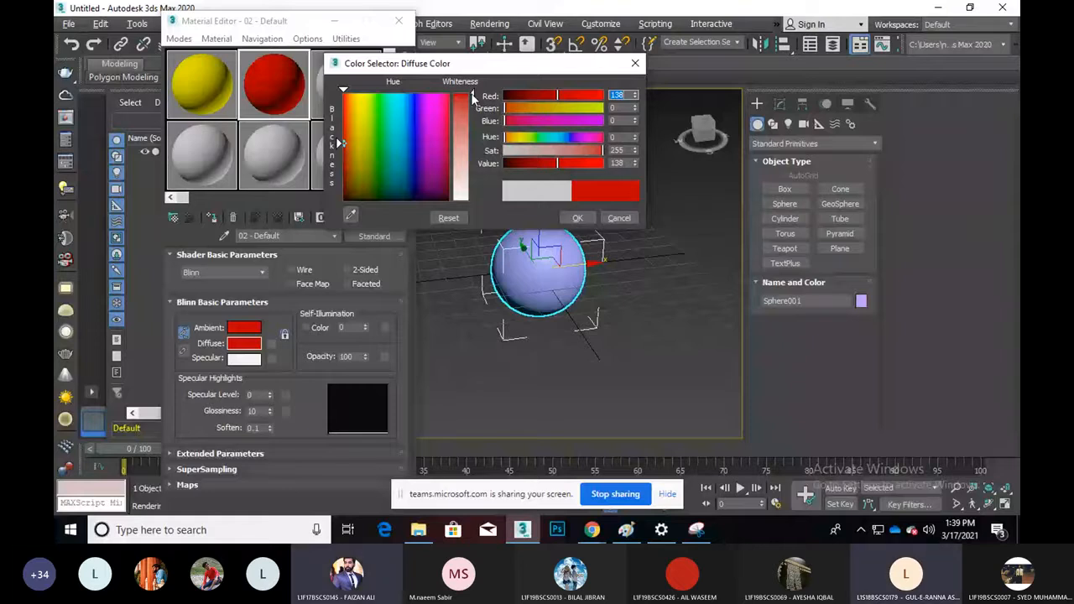
left_click(577, 218)
scroll(489, 281, "up", 3)
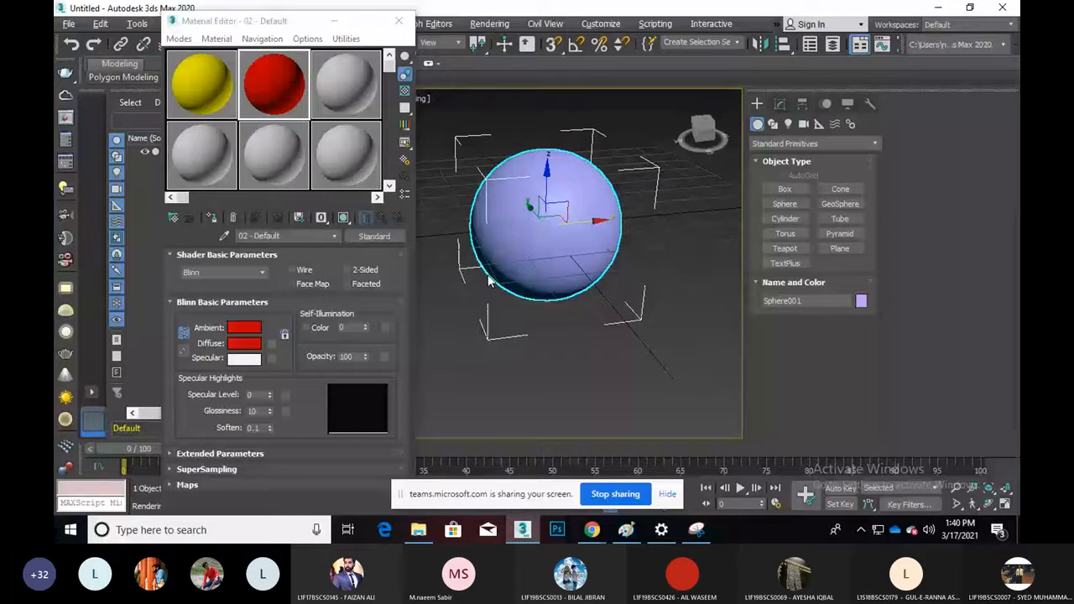
Switch to Paint, draw a black circle beside the texture sketch, and link the first circle to it with a curved red arrow
left_click(625, 529)
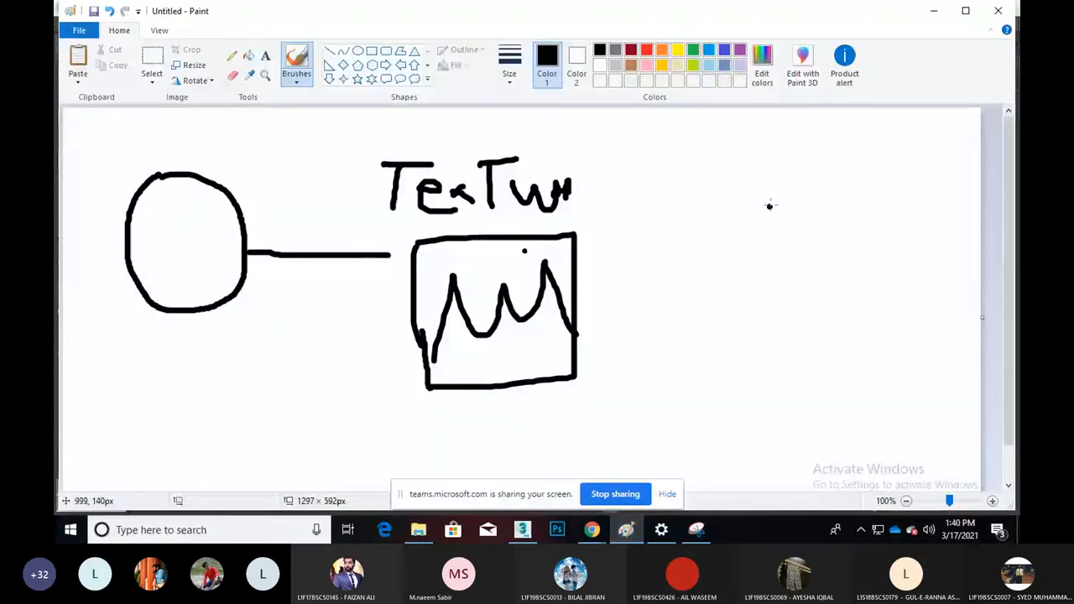
mouse_move(775, 178)
left_mouse_down()
mouse_move(756, 172)
mouse_move(775, 178)
left_mouse_up()
left_click(646, 49)
mouse_move(203, 309)
left_mouse_down()
mouse_move(553, 467)
mouse_move(714, 267)
left_mouse_up()
Handwrite "3D OBj" in red above the new circle
mouse_move(706, 124)
left_mouse_down()
mouse_move(734, 133)
mouse_move(739, 154)
mouse_move(722, 156)
left_mouse_up()
left_click_drag(755, 119, 757, 154)
left_click_drag(755, 119, 758, 153)
mouse_move(840, 122)
left_mouse_down()
mouse_move(835, 144)
mouse_move(839, 131)
mouse_move(856, 149)
left_mouse_up()
left_click_drag(865, 124, 869, 155)
left_click_drag(923, 128, 933, 159)
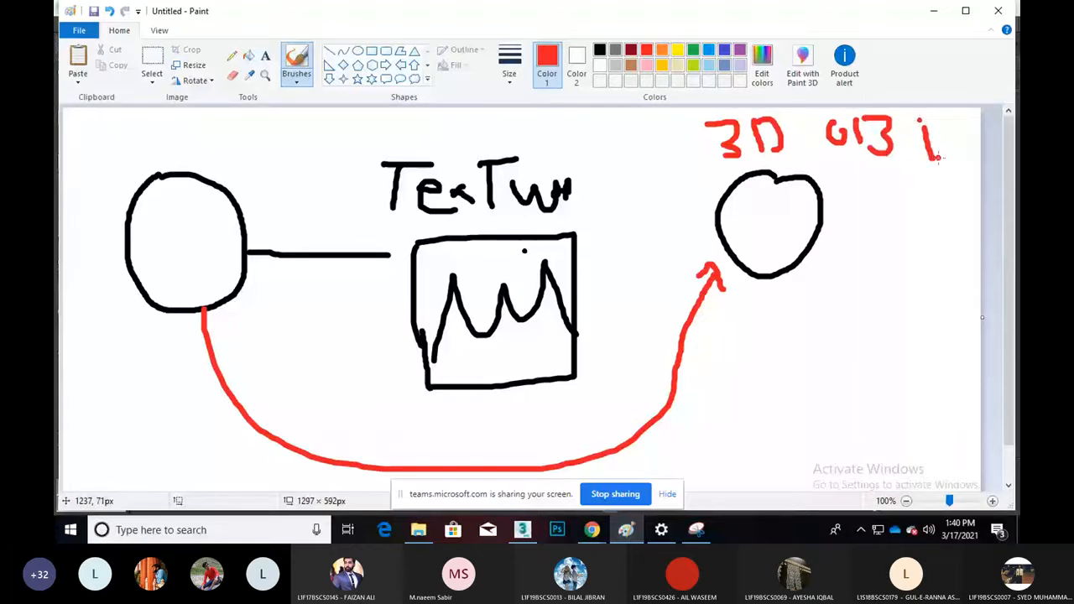
left_click_drag(938, 158, 921, 160)
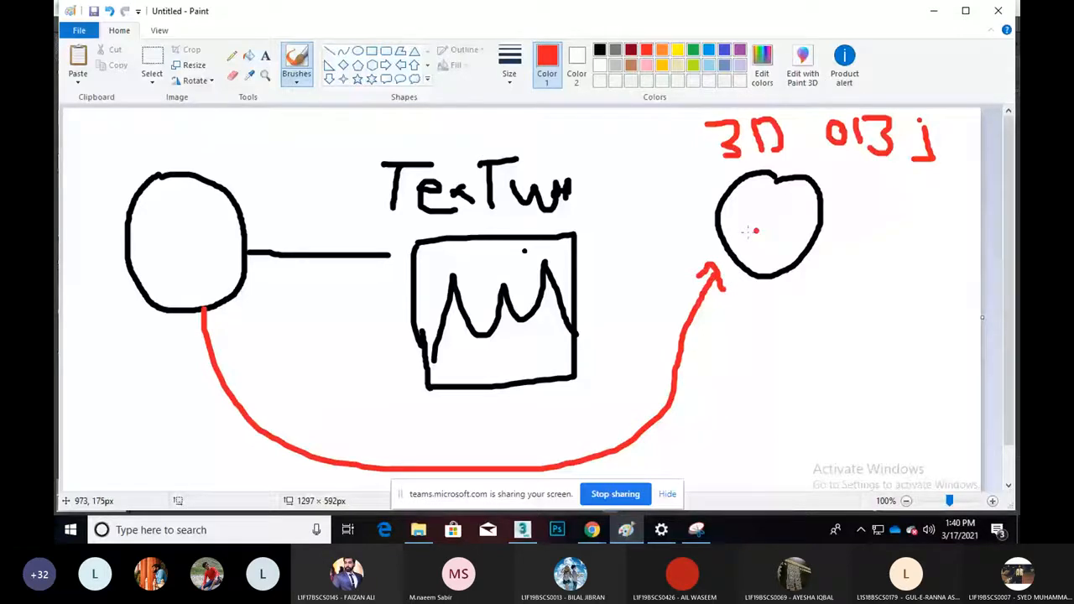
Switch back to 3ds Max, clone the sphere beside the original, and select the copy
key("alt+Tab")
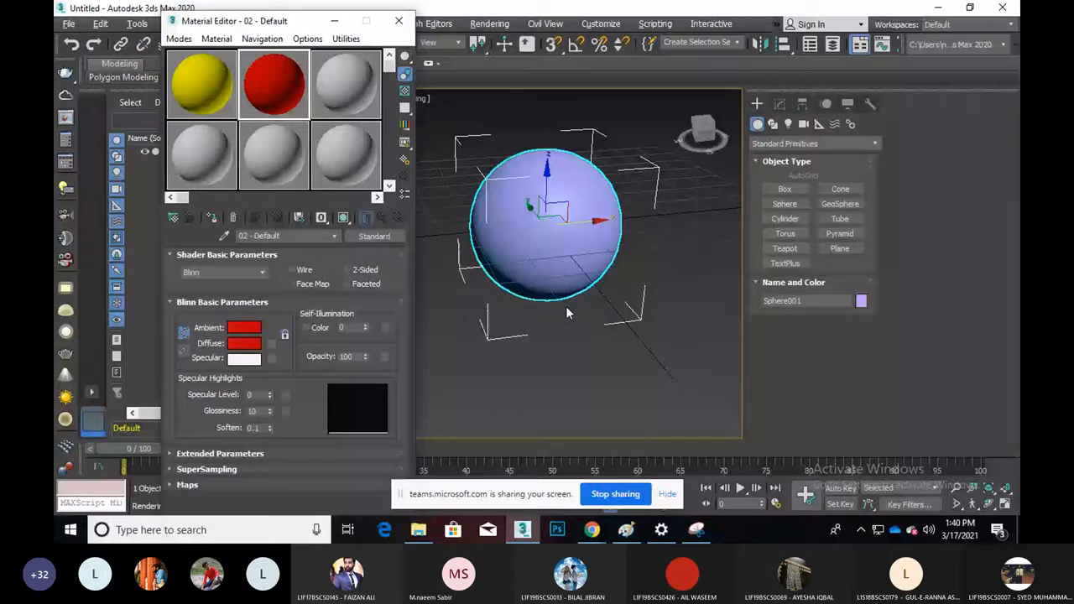
scroll(567, 313, "down", 3)
left_click_drag(537, 267, 682, 207, "shift")
left_click(554, 329)
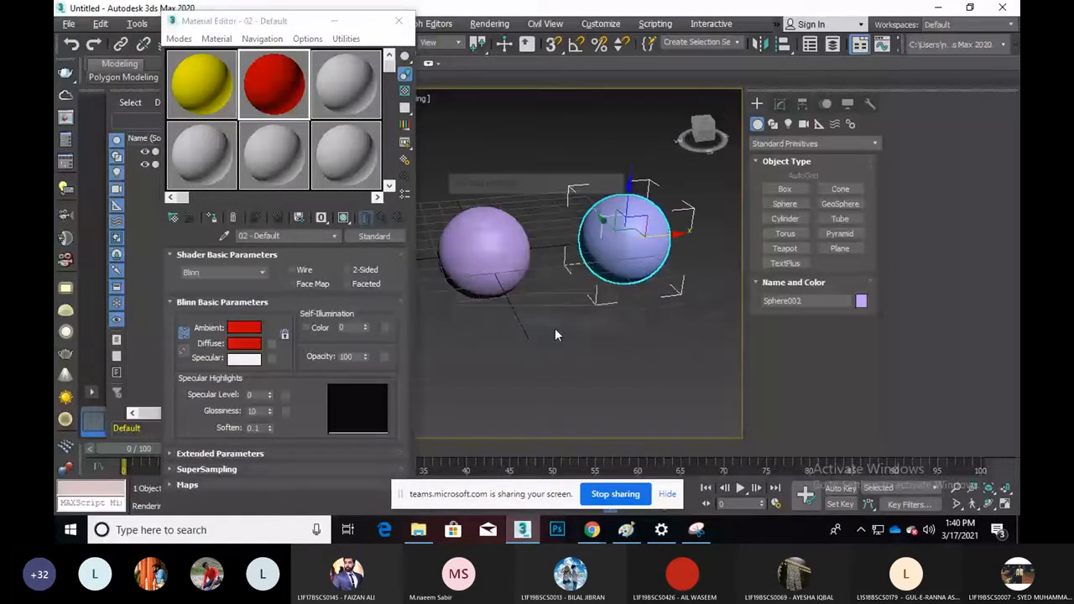
left_click(555, 329)
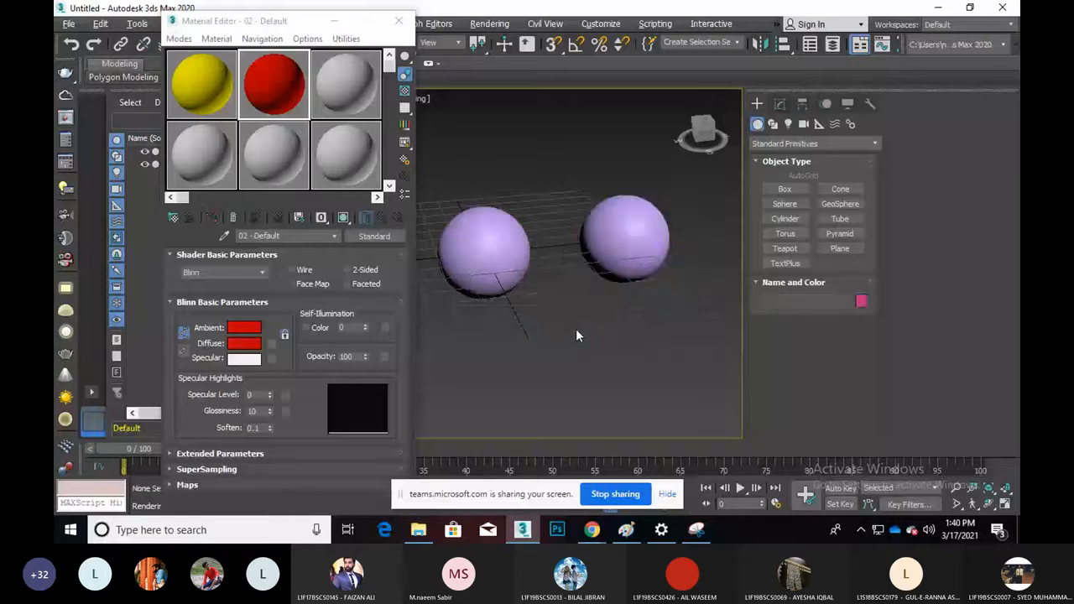
left_click(495, 256)
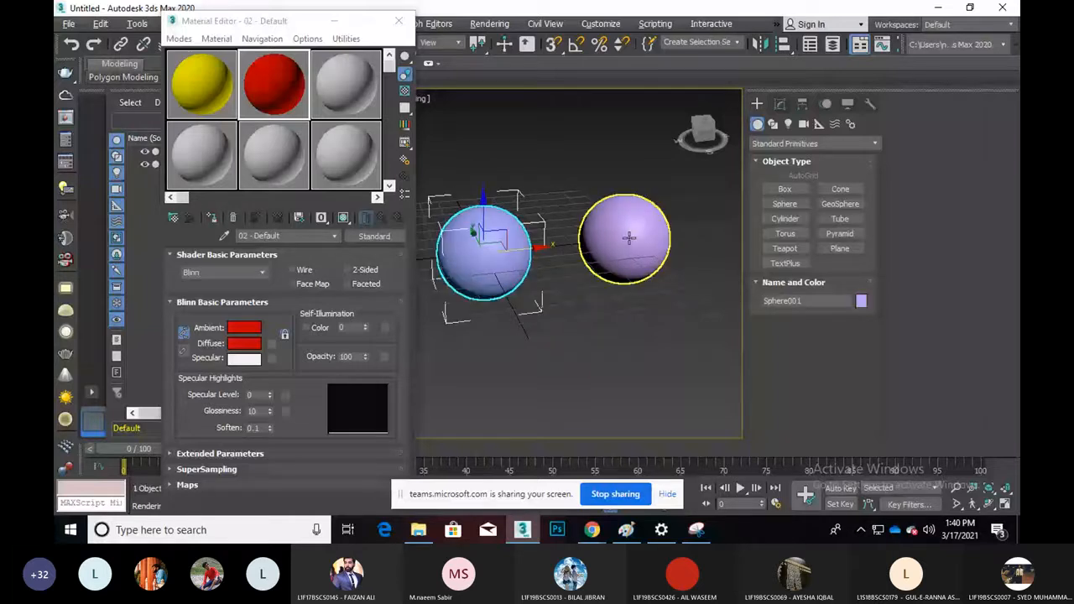
left_click(629, 238)
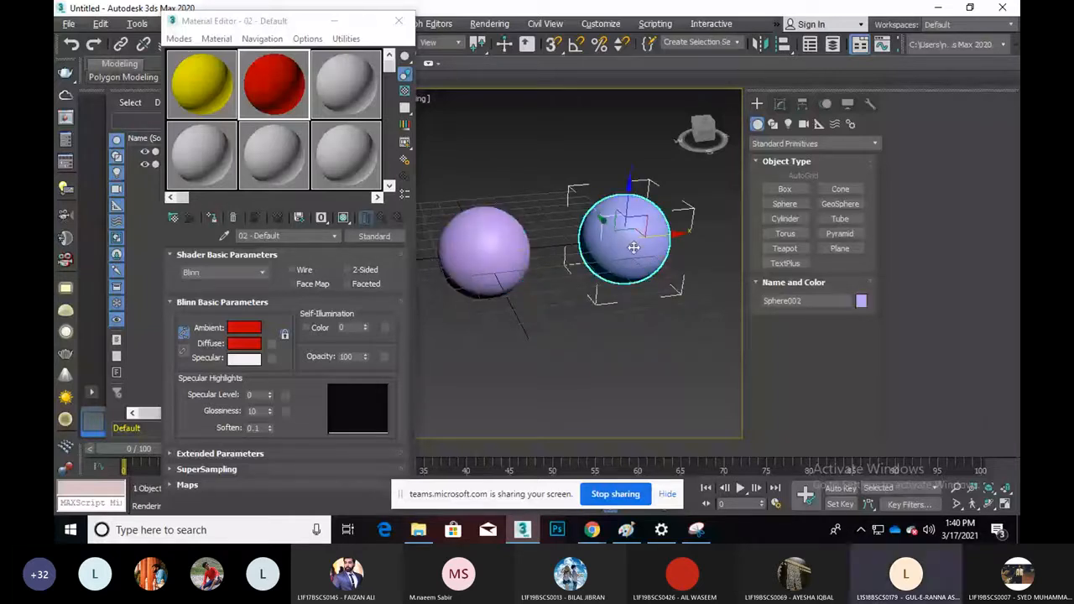
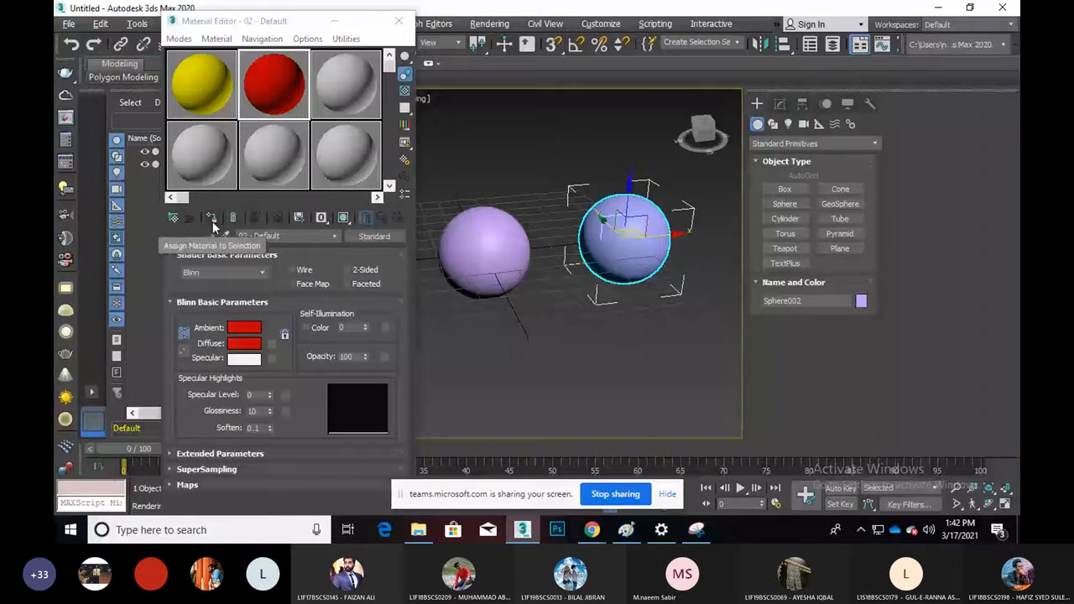
Snip the Material Editor's toolbar row with the Snipping Tool and tick Assign Material to Selection on the snip
left_click(694, 528)
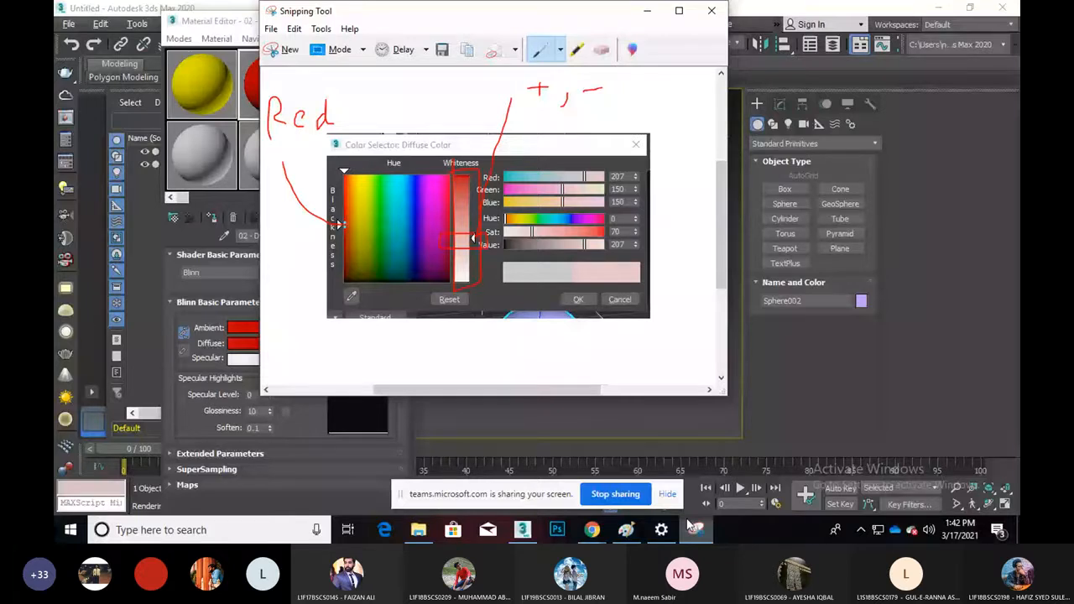
left_click(282, 50)
left_click_drag(162, 183, 435, 250)
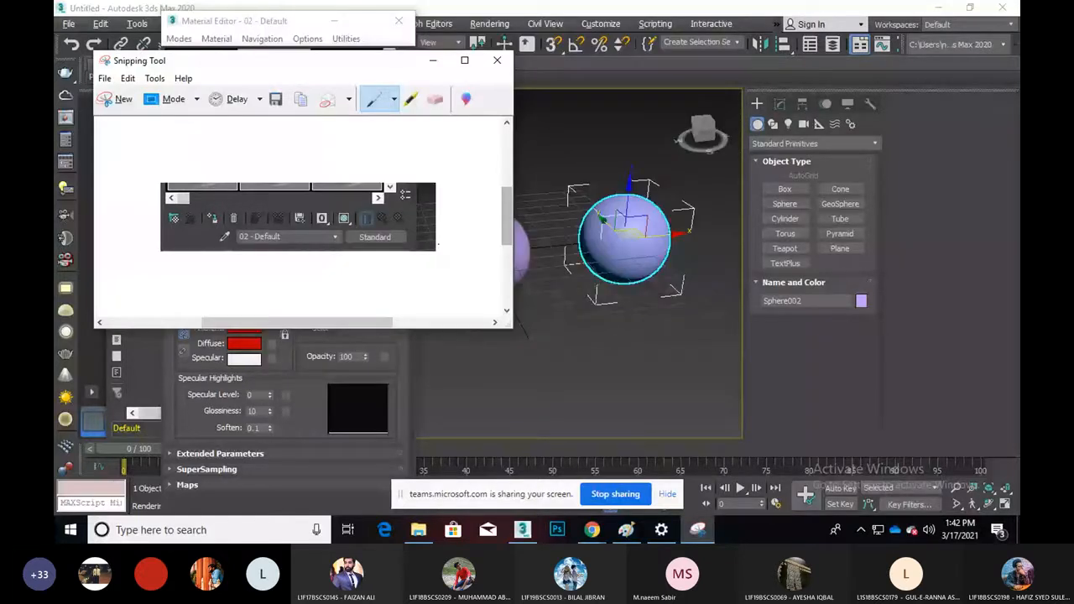
left_click_drag(257, 171, 214, 219)
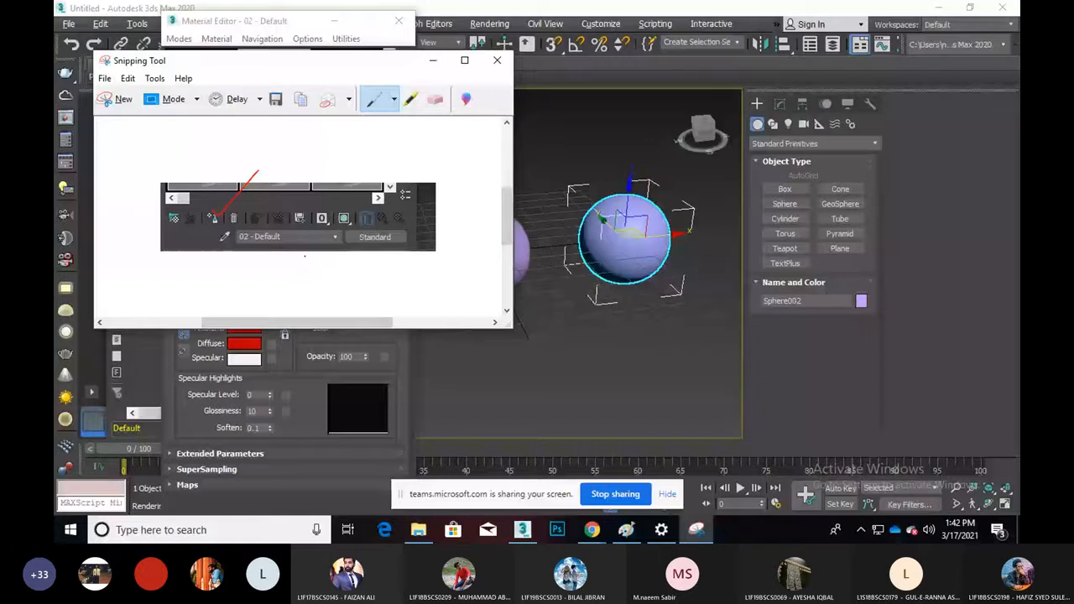
Switch to the Teams meeting in Chrome, send the ticked toolbar snip in the meeting chat, and return to 3ds Max
left_click(591, 529)
left_click(927, 486)
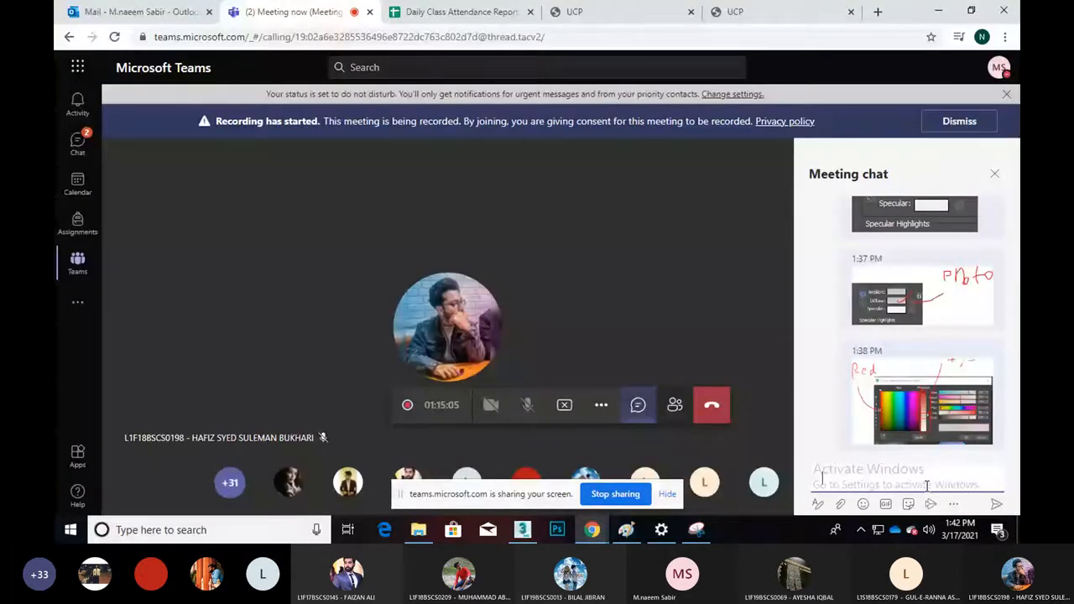
key("ctrl+v")
key("Return")
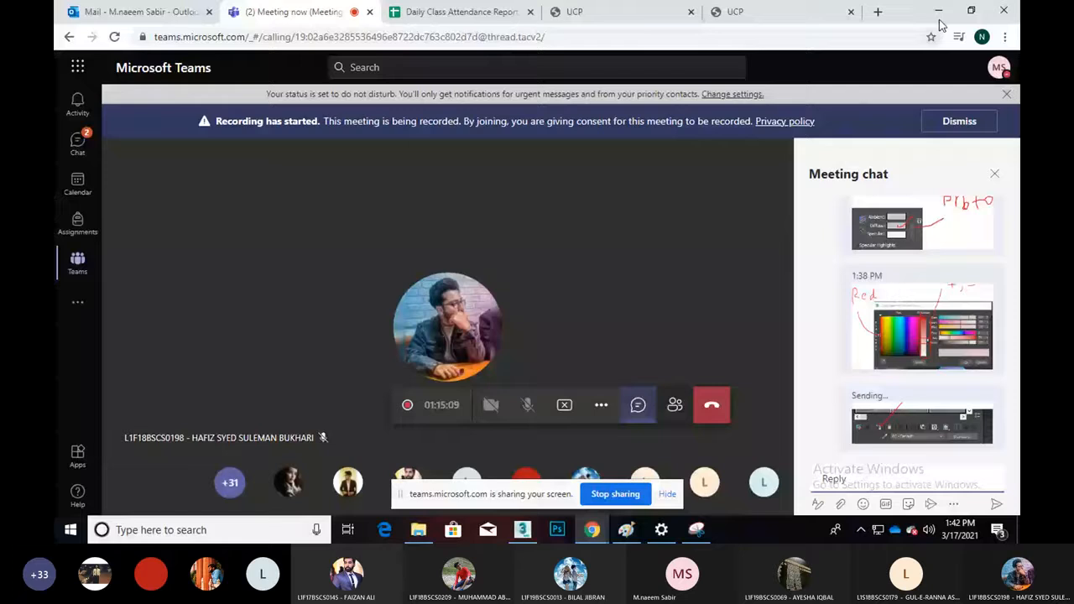
left_click(938, 11)
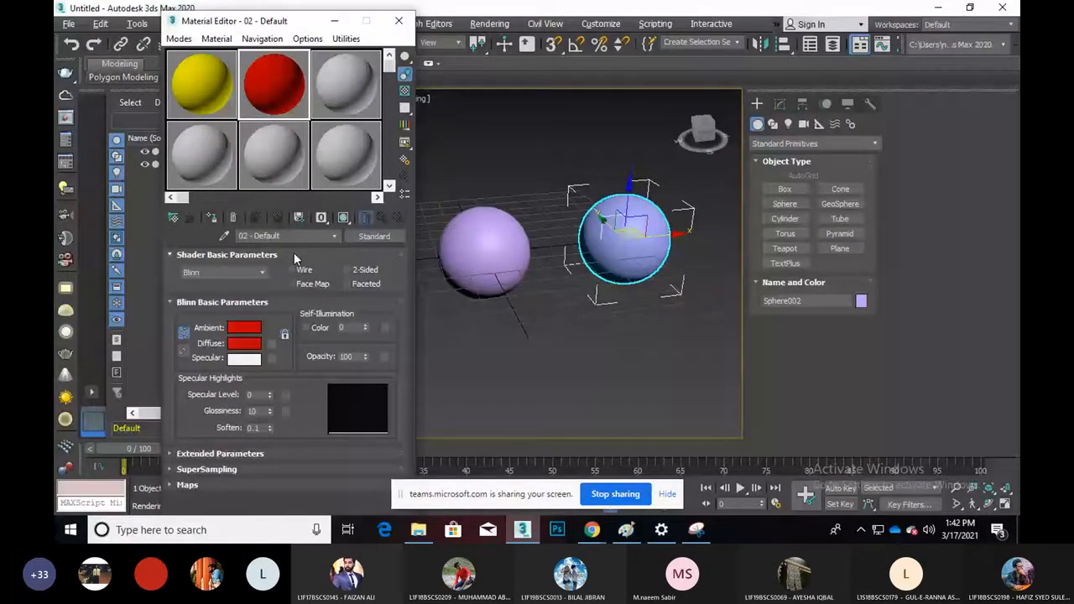
Assign the red material to the copied sphere and the yellow Earth material to the original sphere
left_click_drag(274, 83, 647, 245)
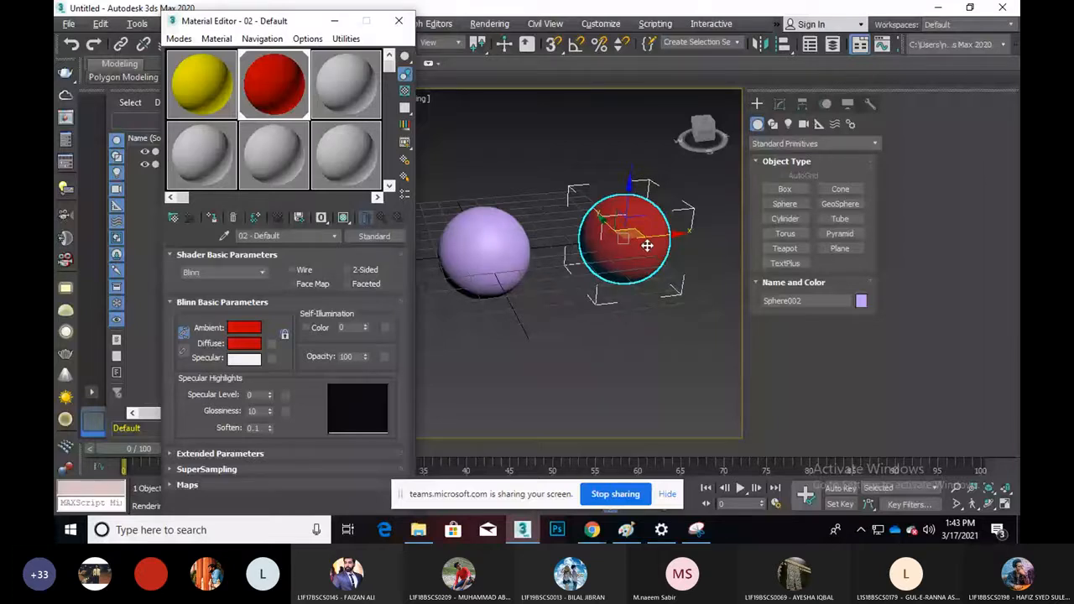
left_click(624, 308)
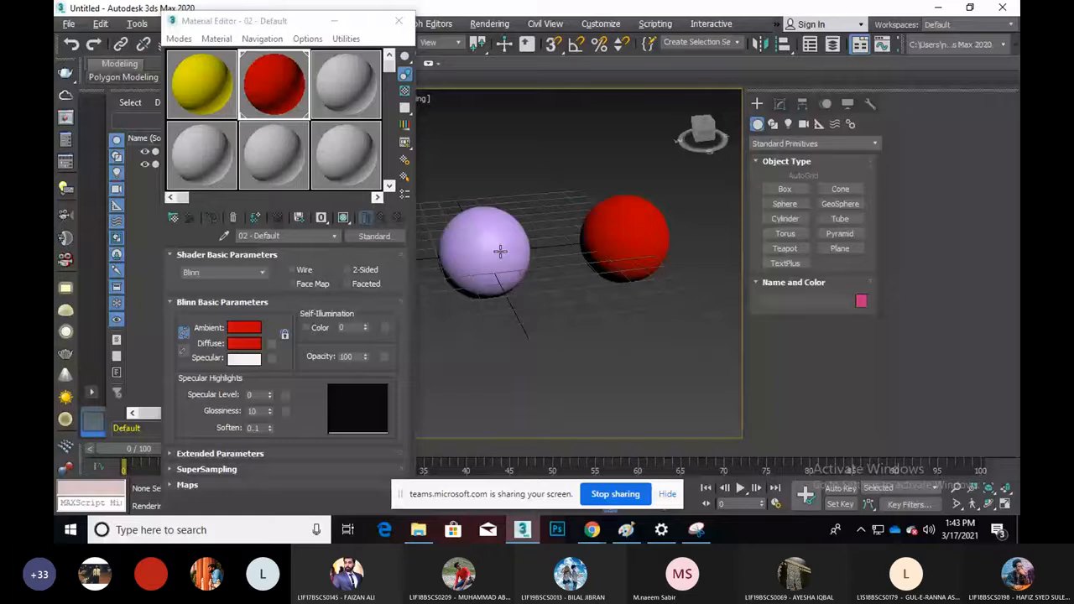
left_click(191, 84)
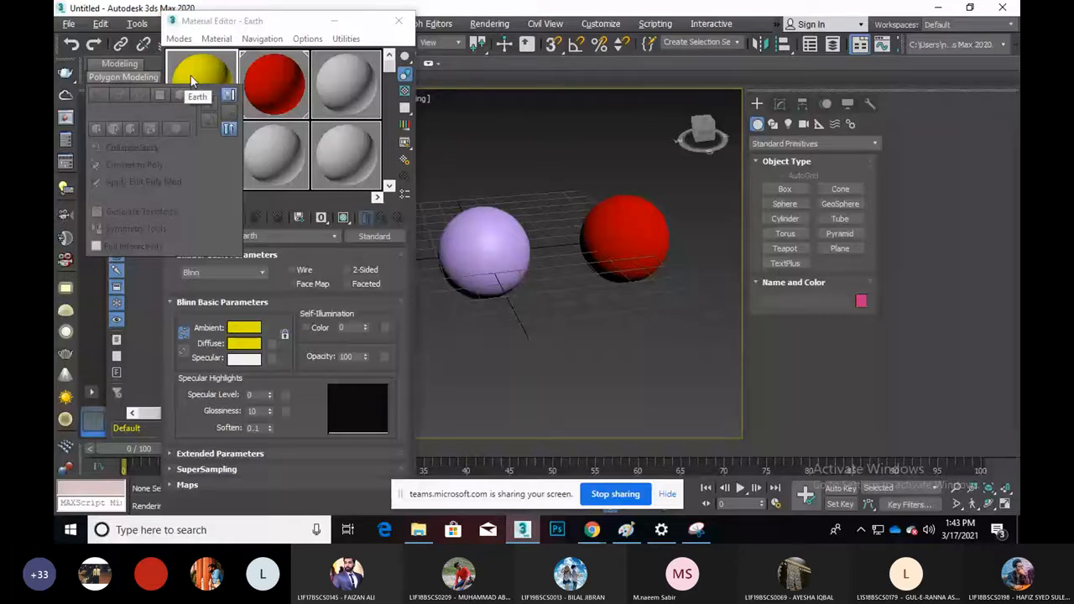
left_click(497, 238)
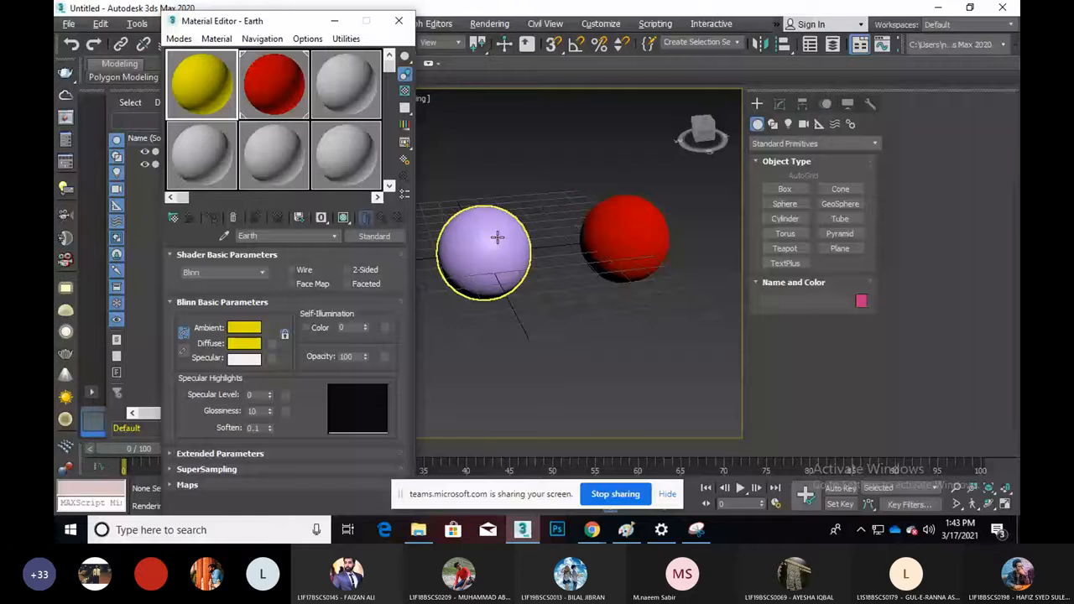
left_click(495, 199)
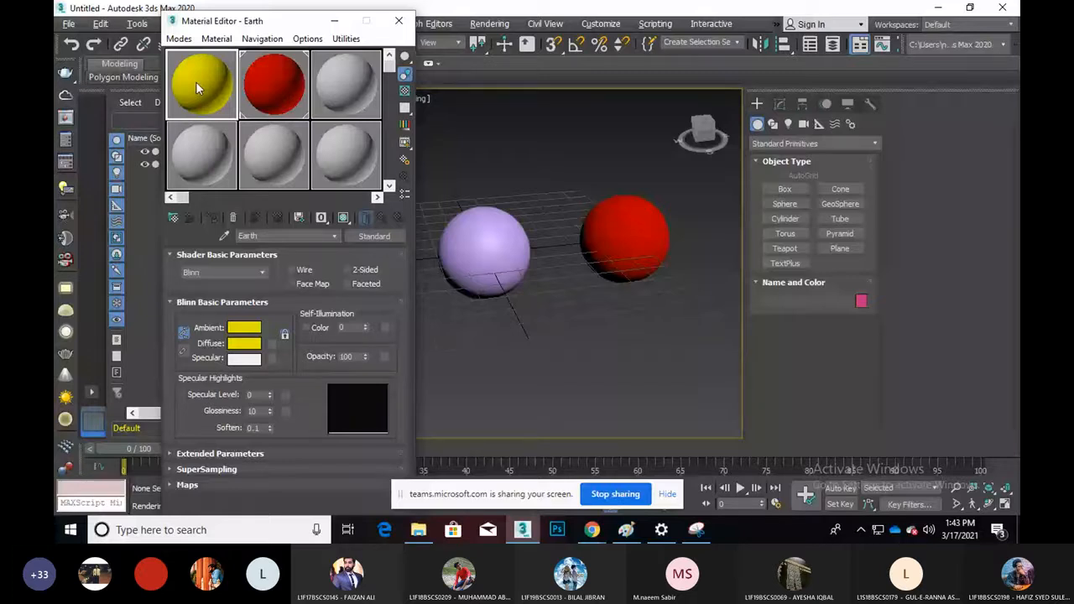
left_click_drag(195, 81, 221, 99)
left_click_drag(221, 99, 482, 241)
left_click_drag(482, 241, 481, 233)
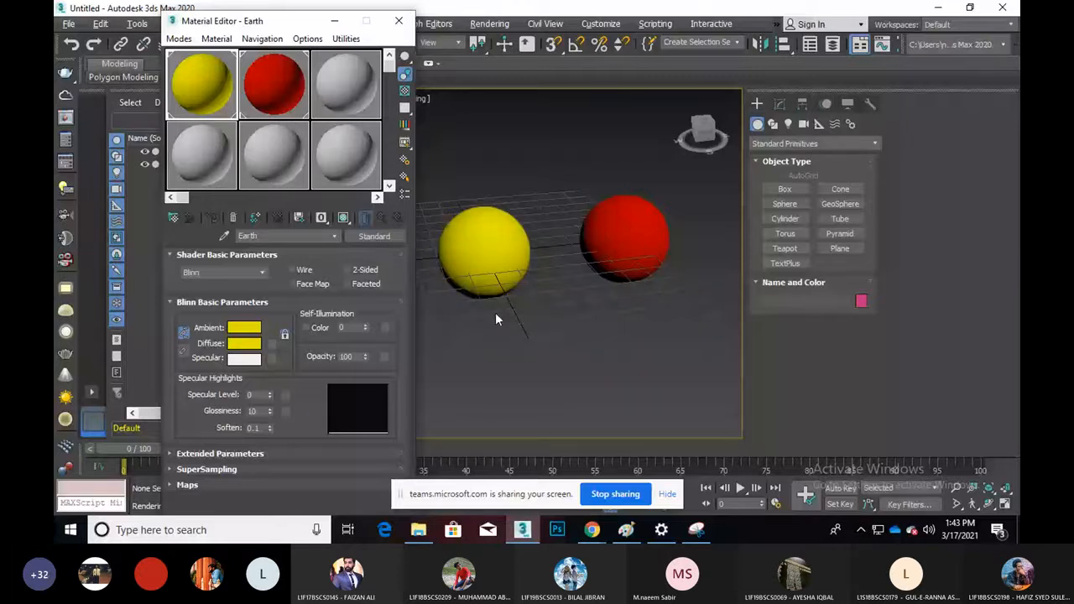
Change the Earth material's diffuse color to bright green and deselect everything
left_click(244, 343)
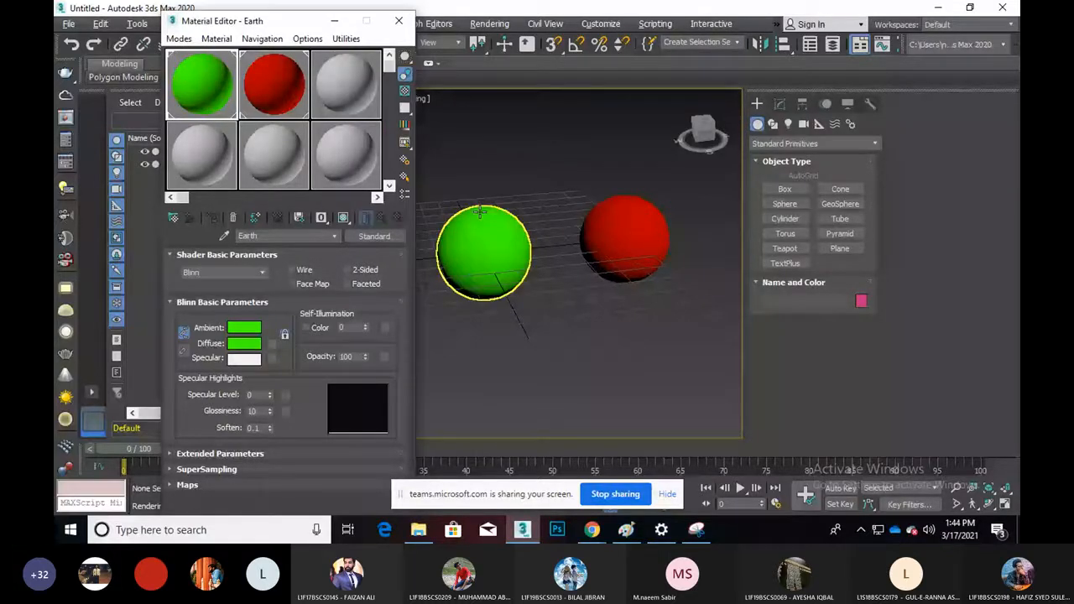
left_click(507, 312)
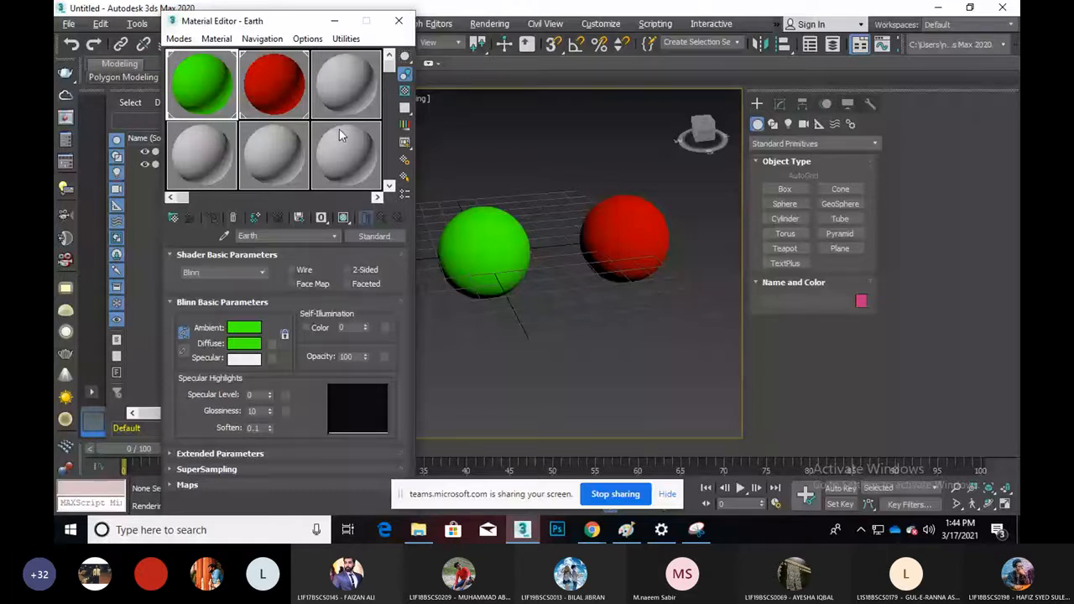
Assign the default gray material from the third sample slot to both spheres, and close the Material Editor
left_click_drag(339, 129, 460, 242)
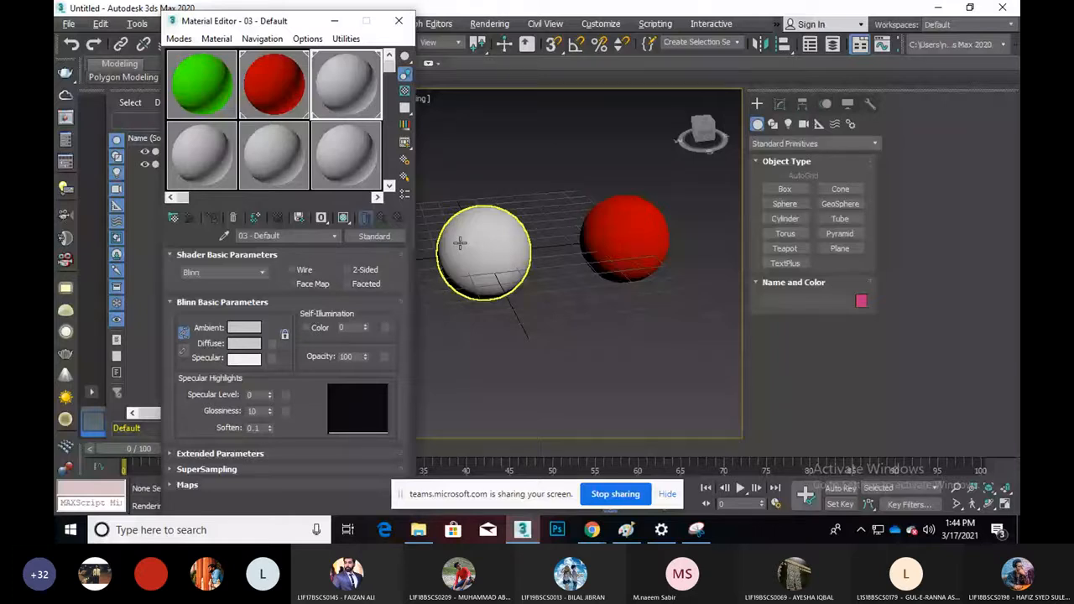
left_click(257, 99)
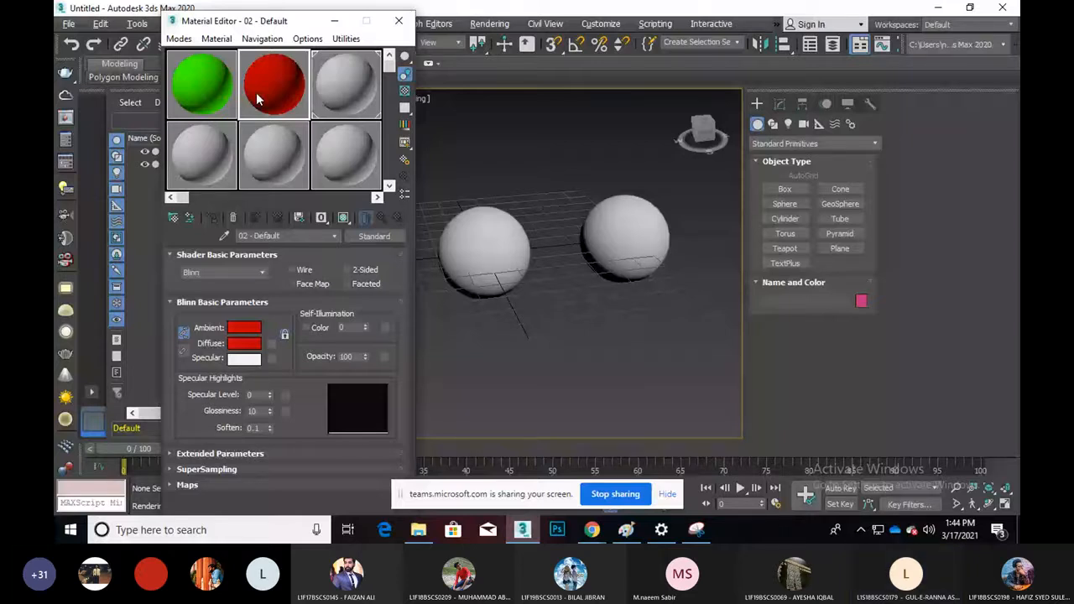
key("m")
middle_click_drag(422, 222, 390, 227)
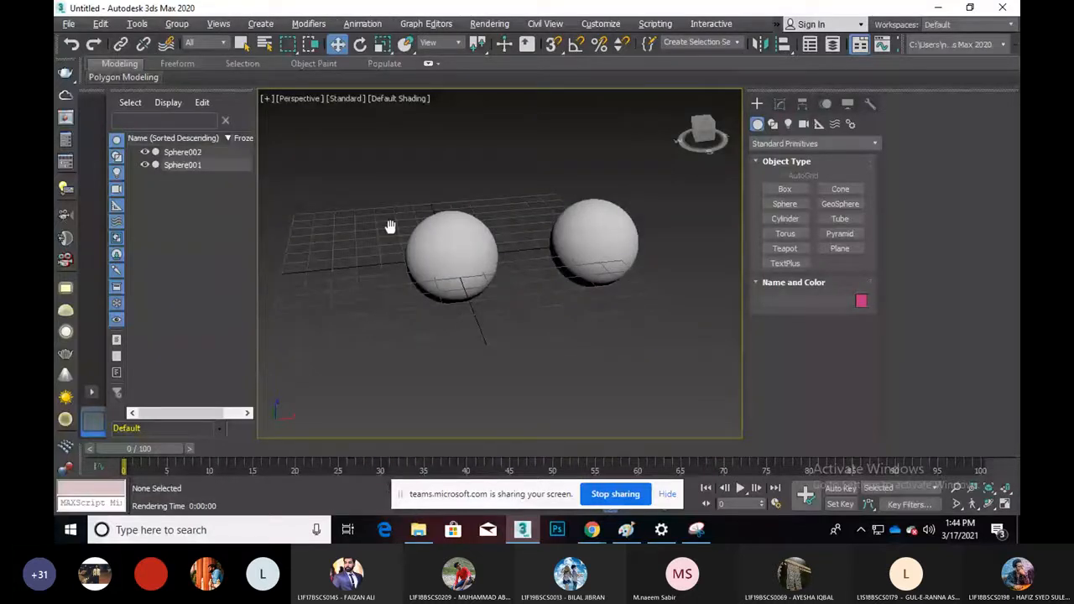
middle_click_drag(391, 226, 396, 235)
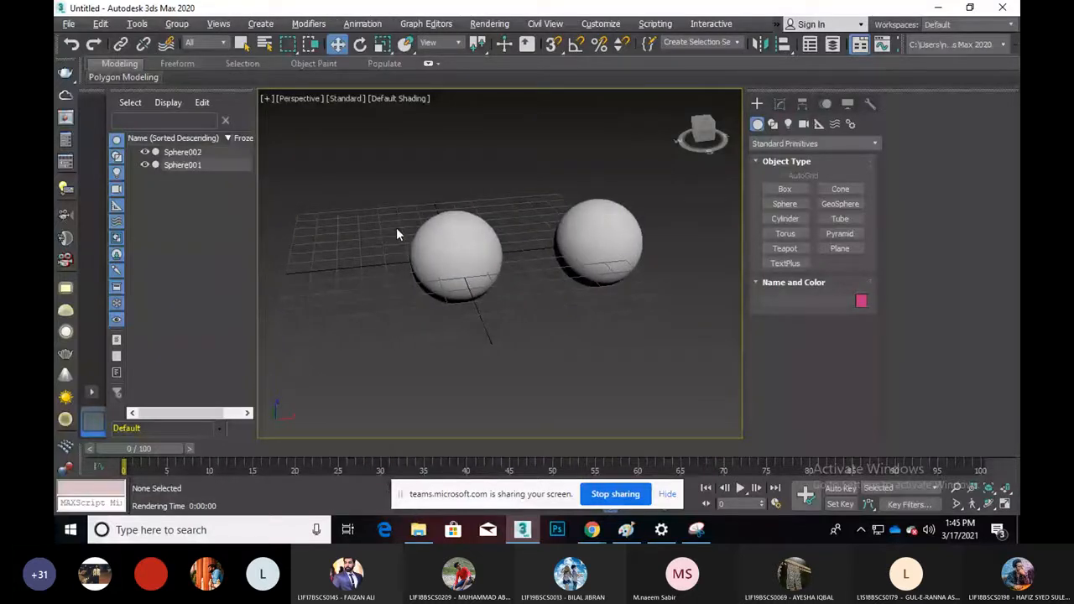
Open the Material Editor, switch it to Slate mode, and return it to Compact mode
key("m")
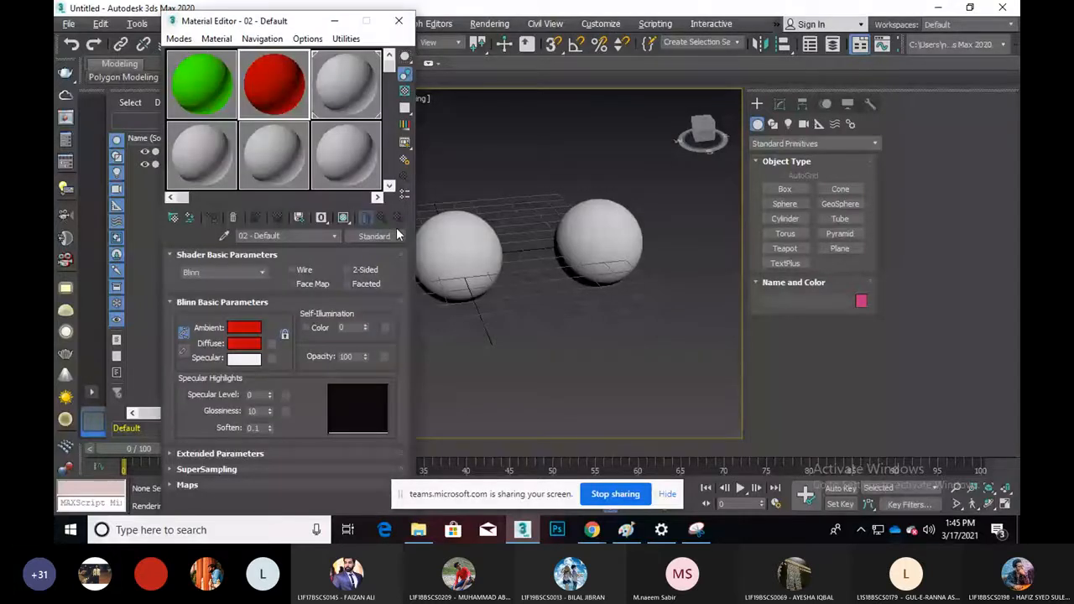
left_click(179, 38)
left_click(221, 70)
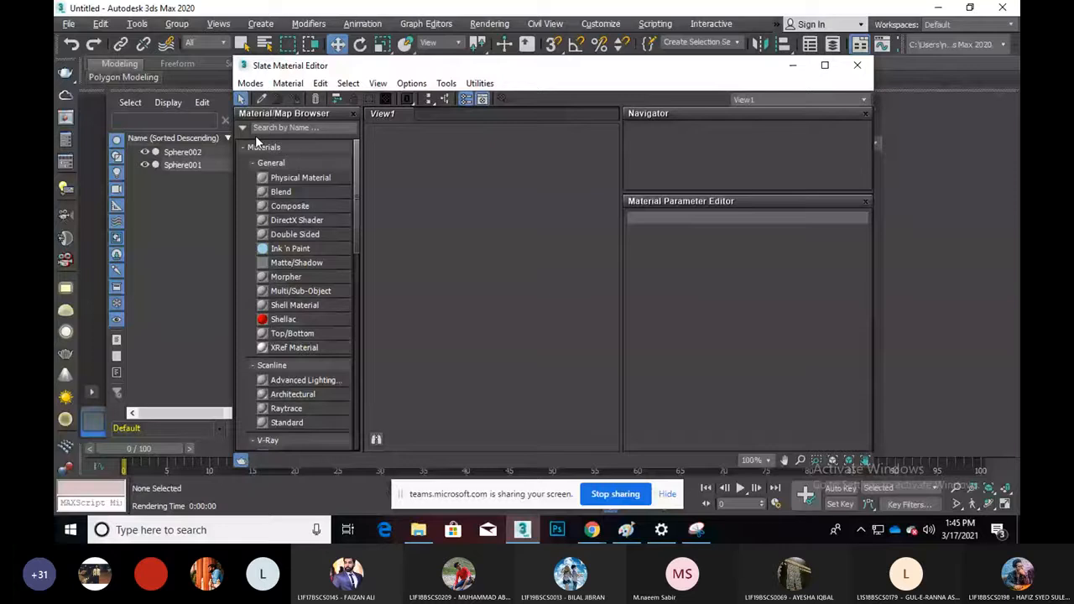
left_click_drag(261, 66, 216, 36)
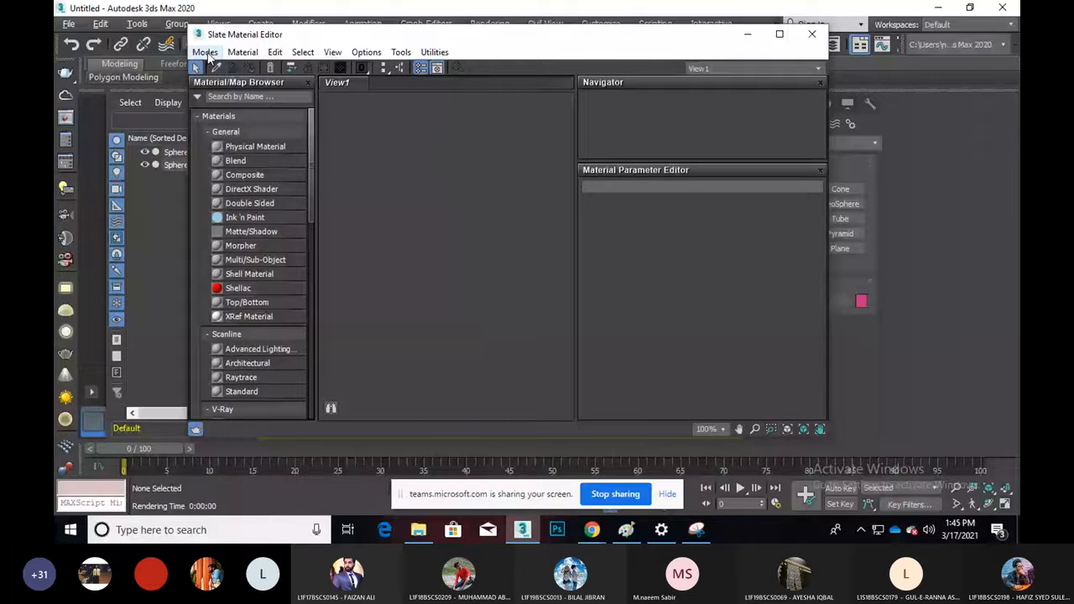
left_click(206, 53)
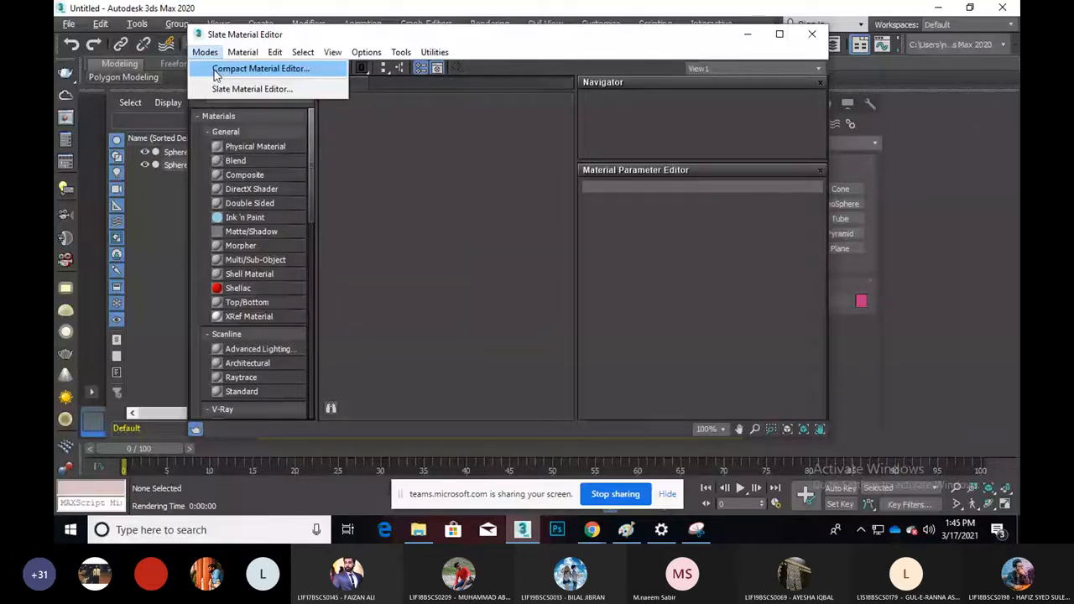
left_click(216, 71)
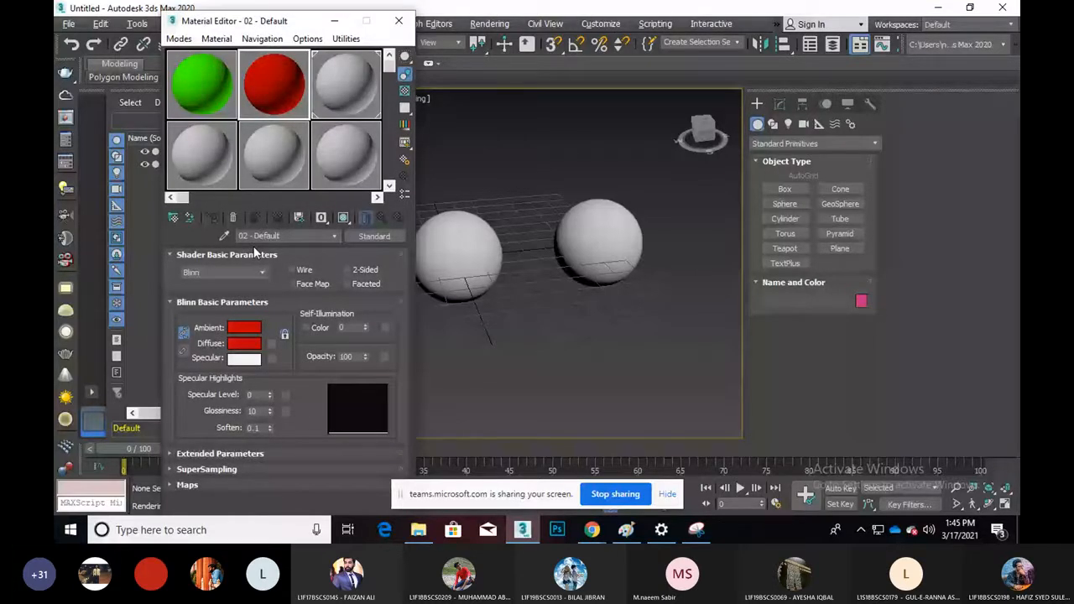
Change the diffuse color of the 03 - Default material to a saturated medium blue
left_click(345, 86)
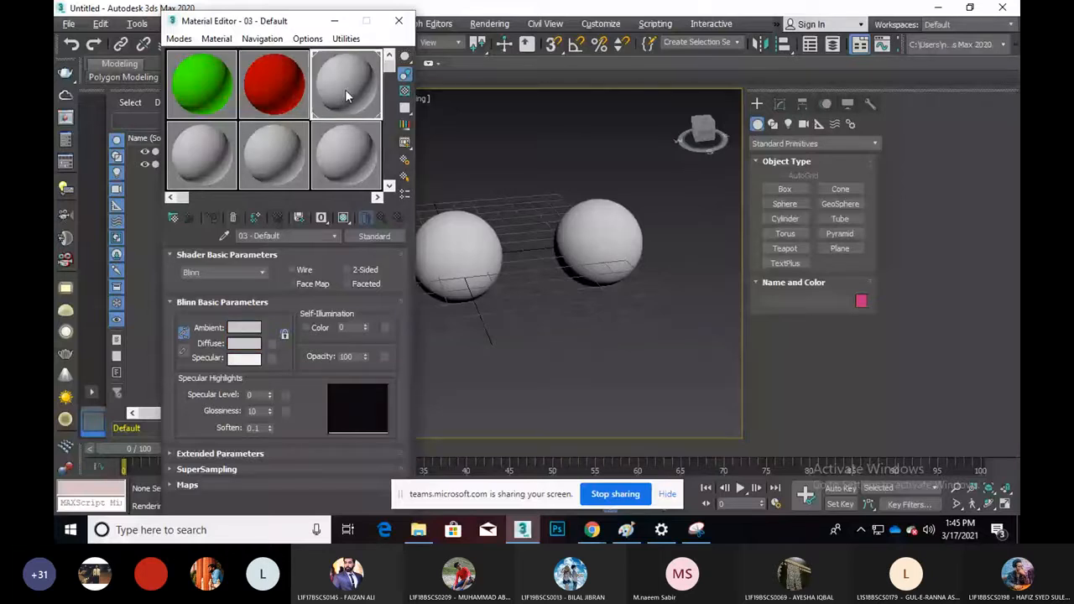
left_click(242, 345)
left_click_drag(406, 119, 413, 112)
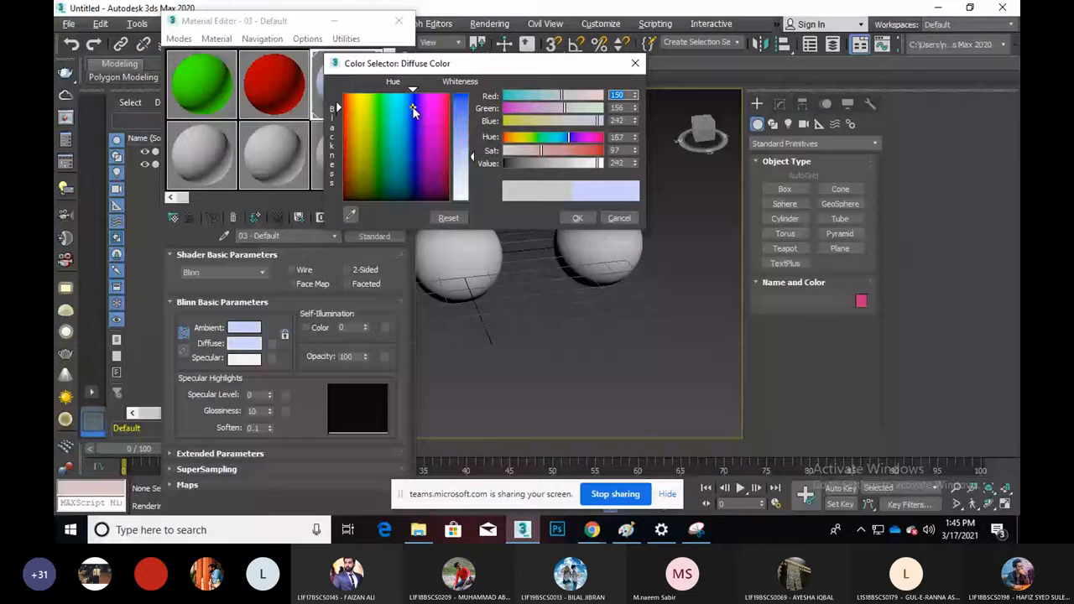
left_click_drag(412, 106, 407, 102)
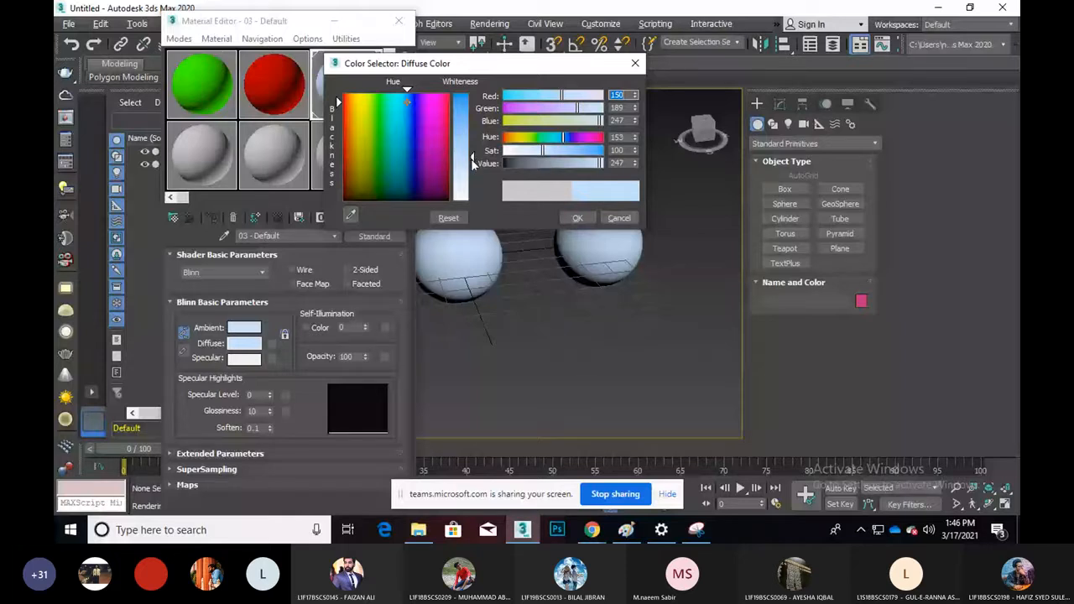
left_click_drag(425, 63, 514, 55)
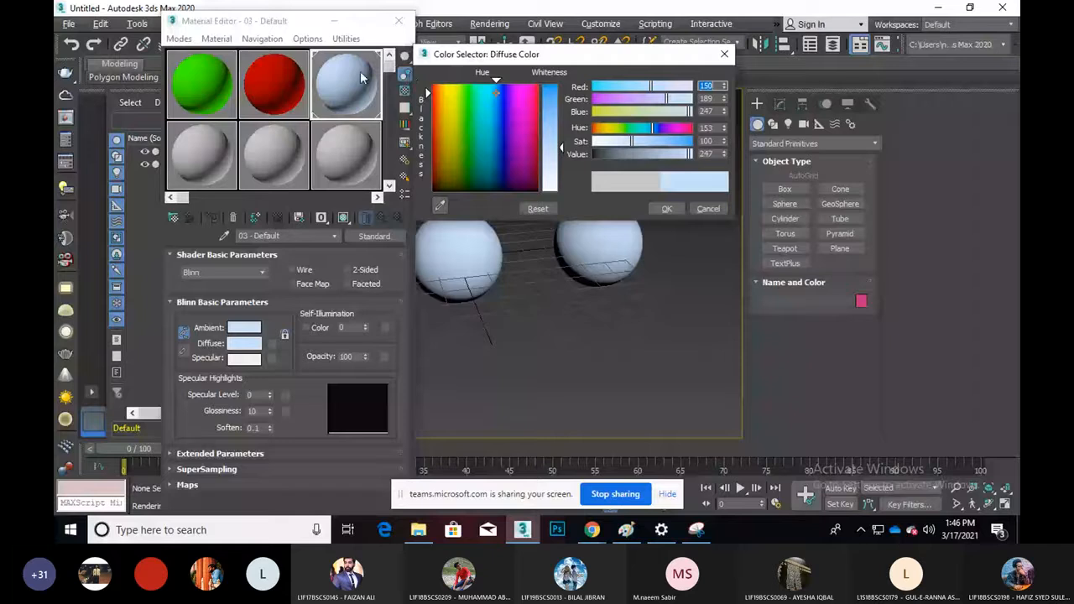
left_click_drag(562, 147, 565, 112)
left_click(348, 106)
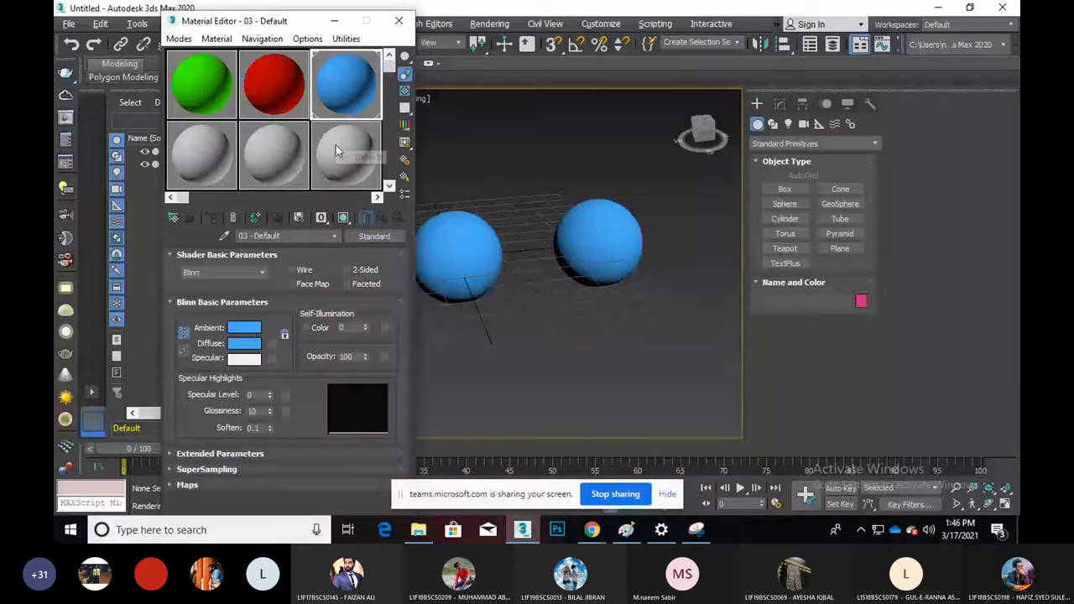
Set the 09 - Default material's diffuse color to purple (117, 27, 175) and assign the material to both spheres
left_click(336, 145)
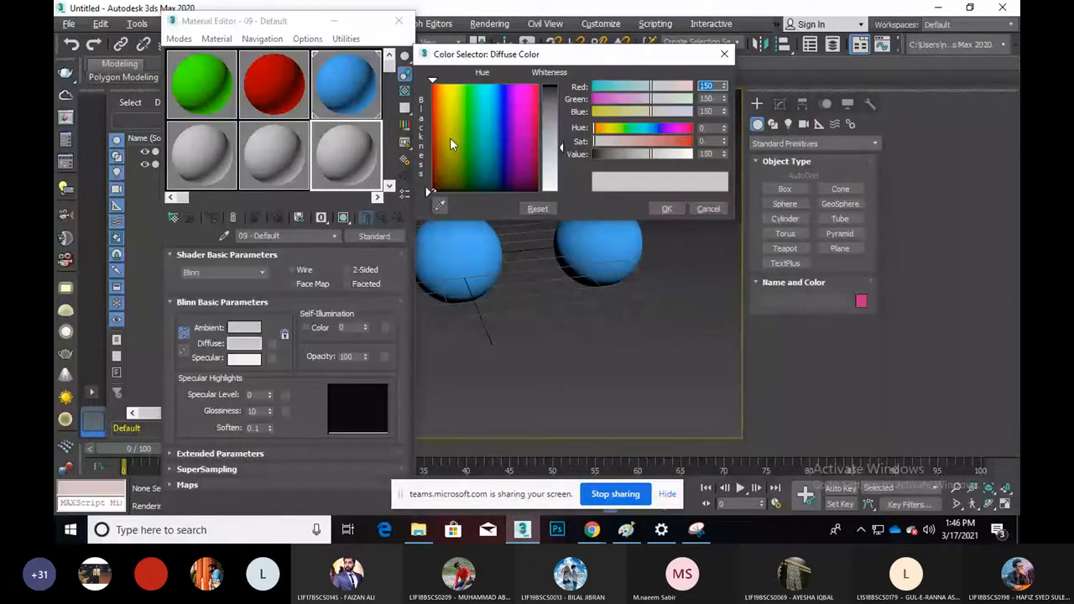
left_click(513, 120)
left_click(671, 209)
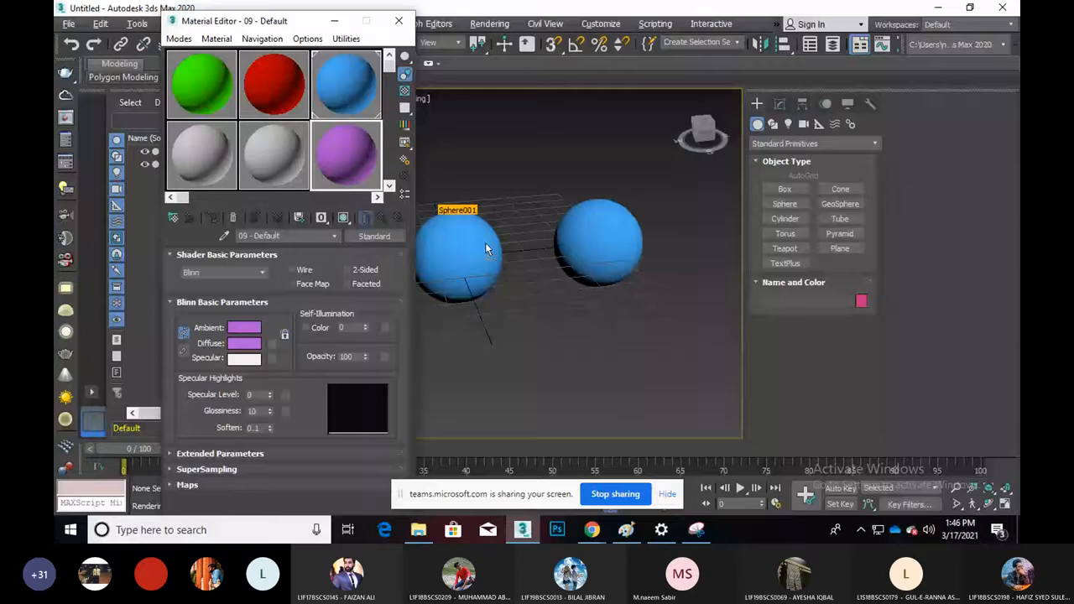
left_click_drag(485, 242, 486, 245)
left_click_drag(349, 156, 623, 225)
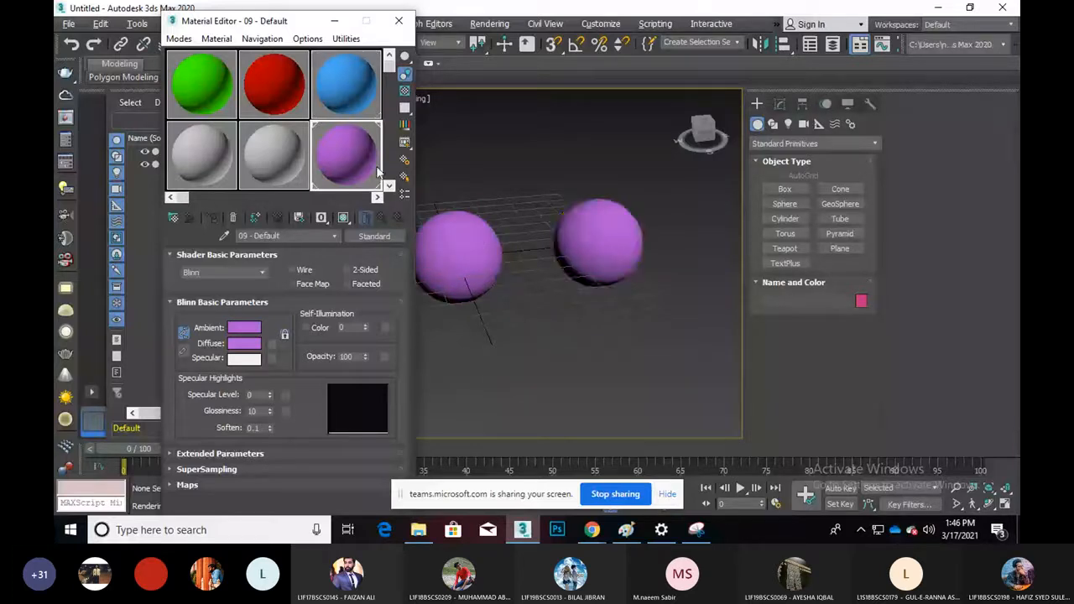
Change the diffuse color of the 09 - Default material to brown
left_click(245, 343)
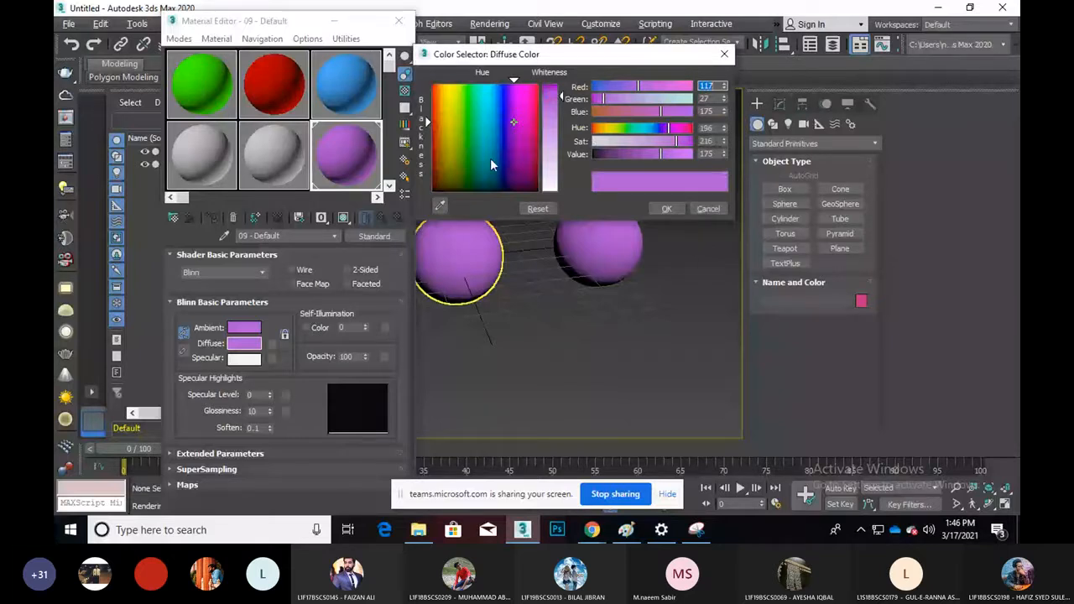
left_click_drag(490, 161, 438, 162)
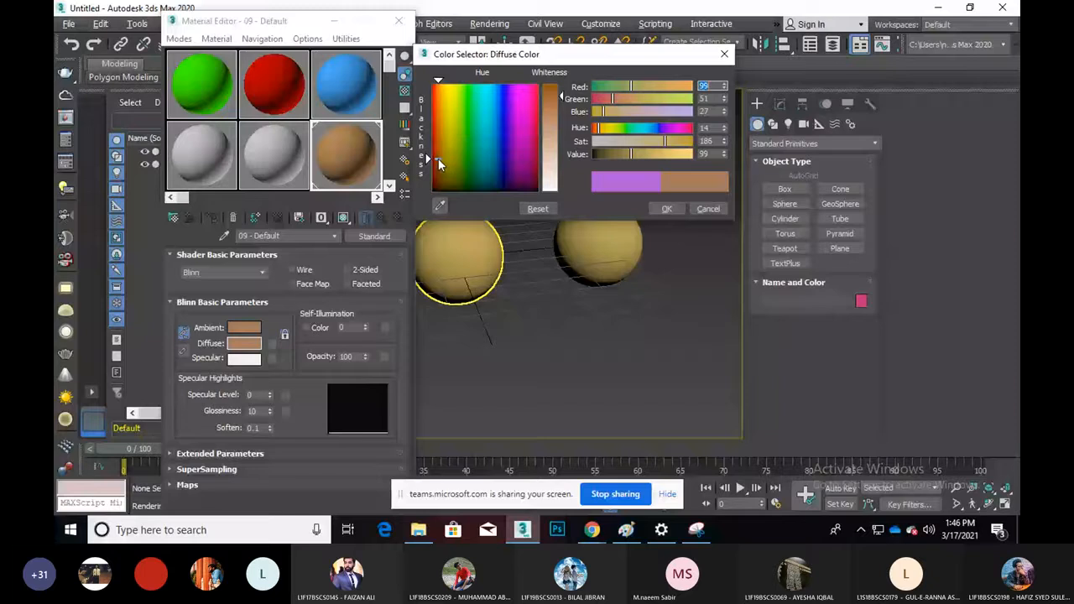
key("Return")
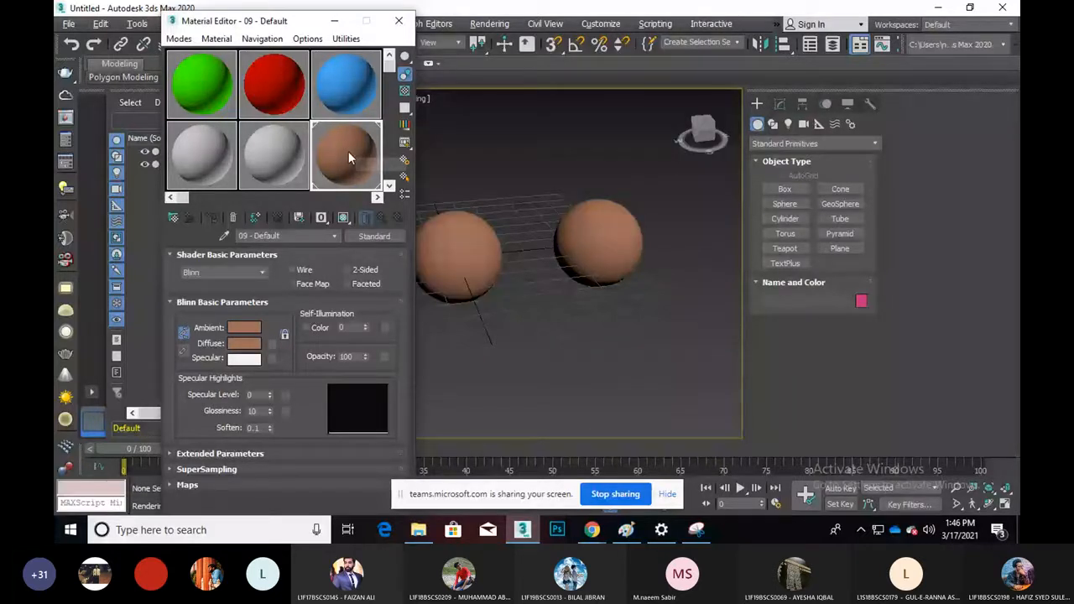
Assign the red 02 - Default material to both spheres, and replace it with the green Earth material on Sphere002
left_click_drag(274, 85, 598, 245)
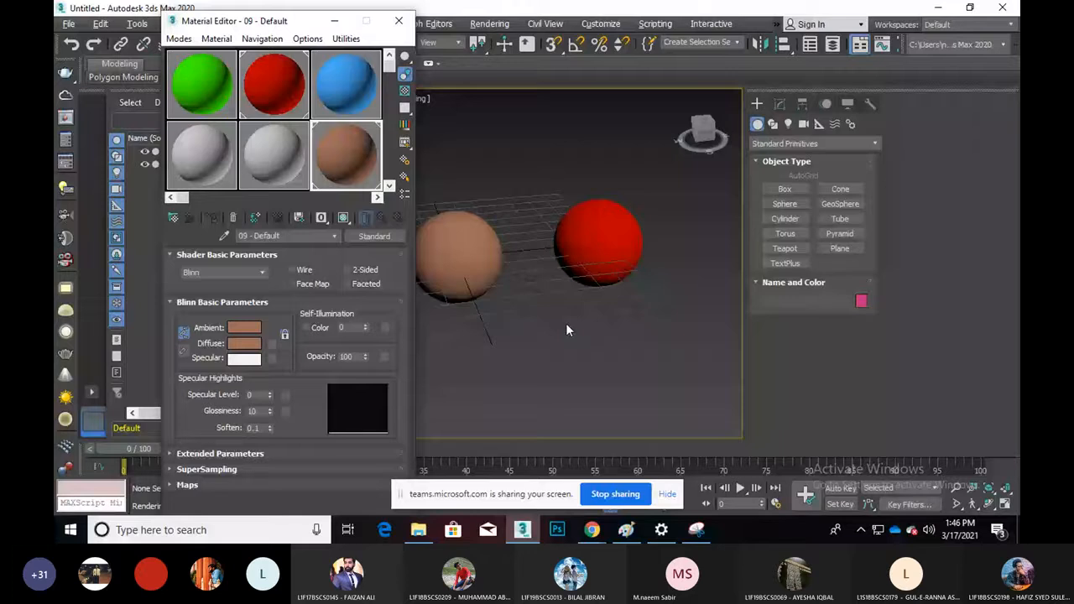
left_click(457, 251)
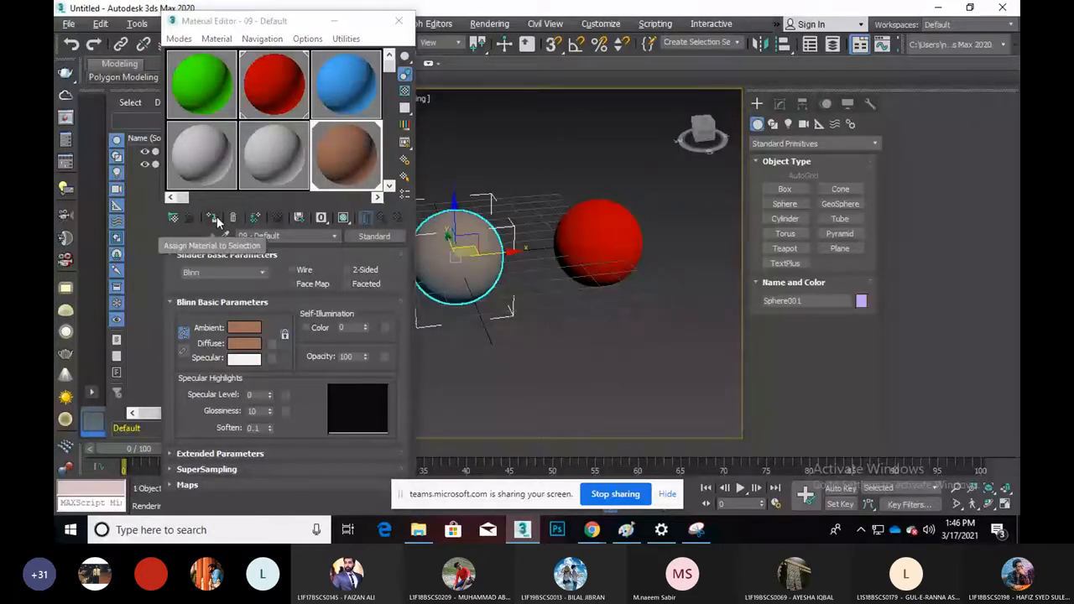
left_click(275, 91)
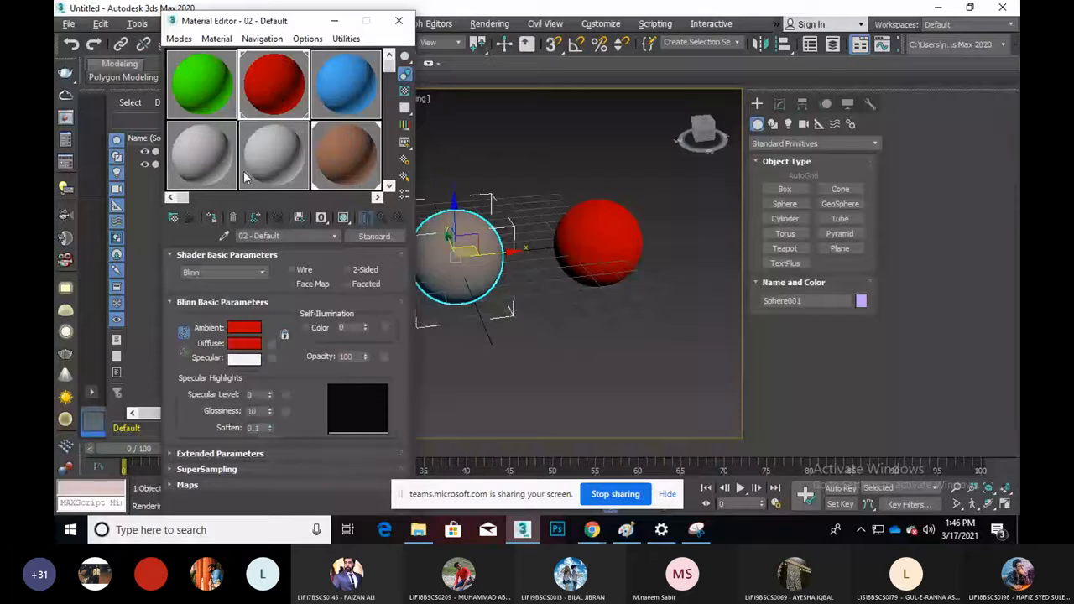
left_click(210, 217)
left_click(193, 79)
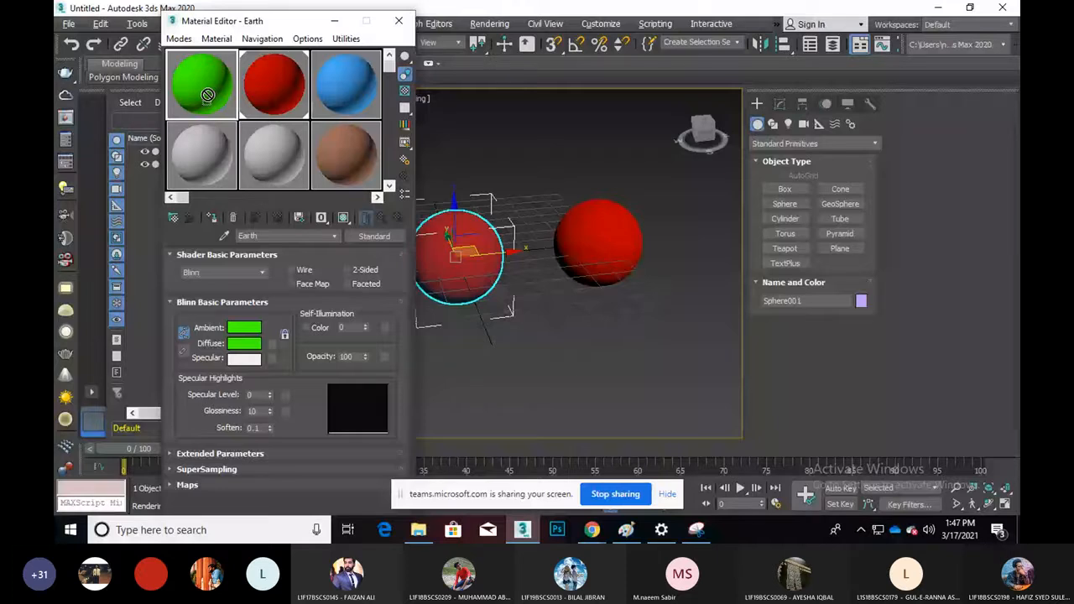
left_click_drag(207, 95, 592, 238)
Render the perspective view to check the two materials, and close the render window and the Material Editor
key("shift+q")
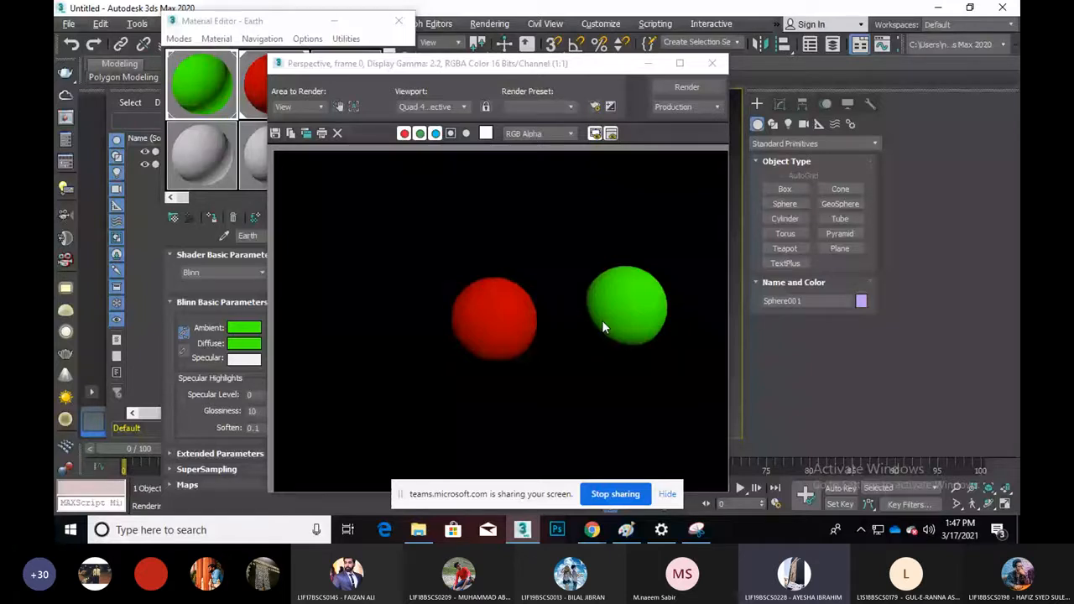
left_click(712, 63)
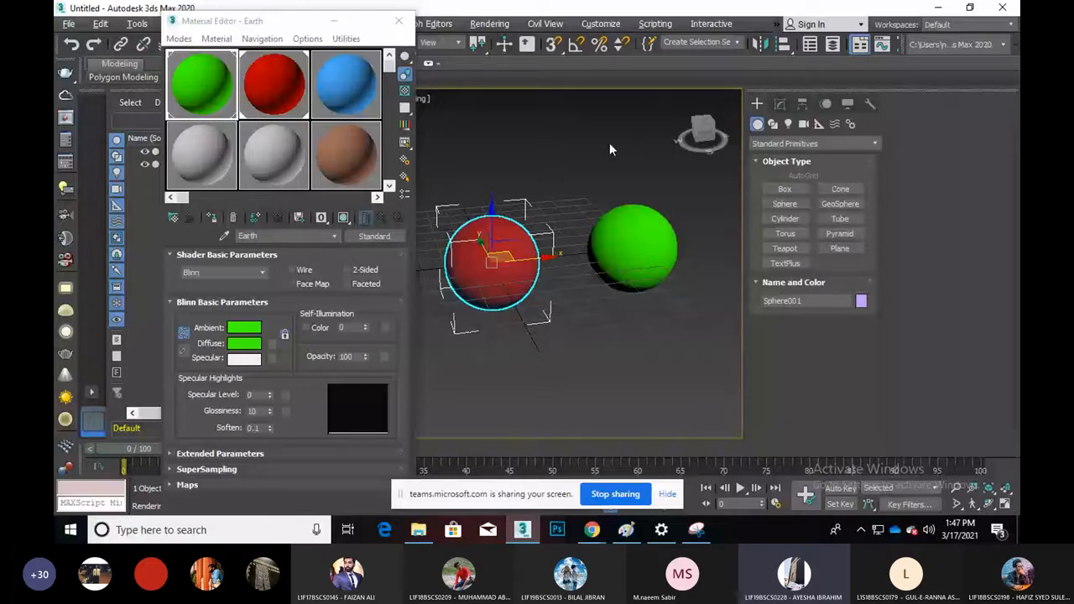
key("m")
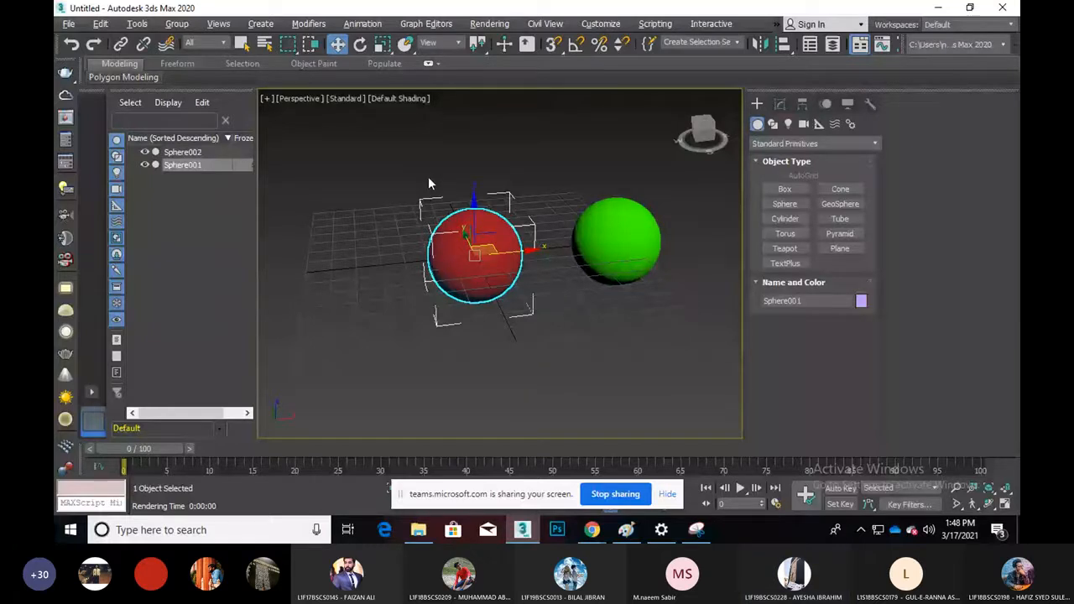
Move Sphere001 to the world origin in the front view by setting its absolute X and Z to 0
key("f")
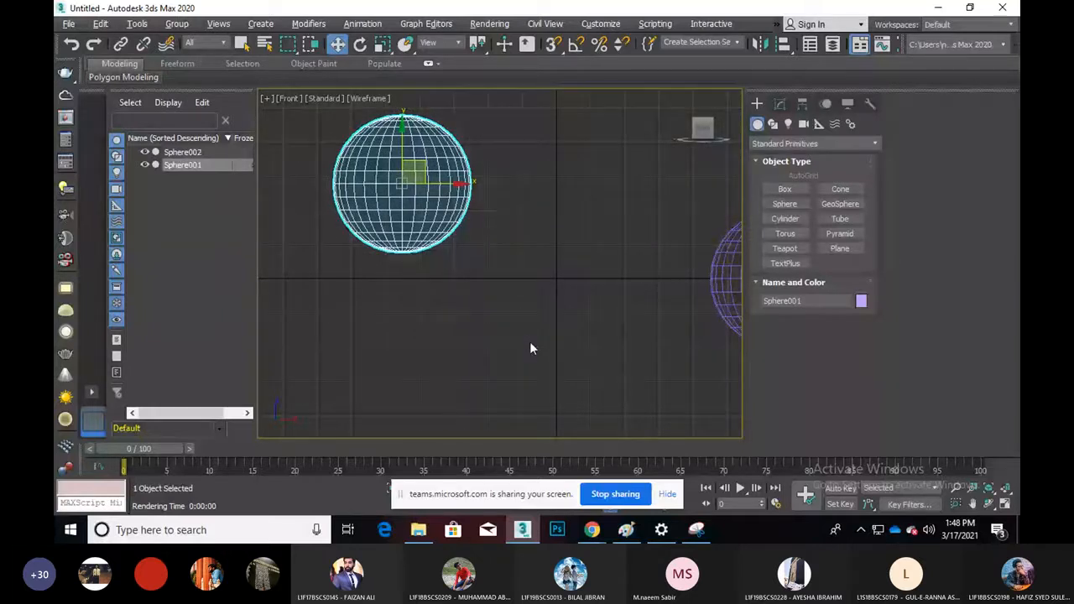
key("F12")
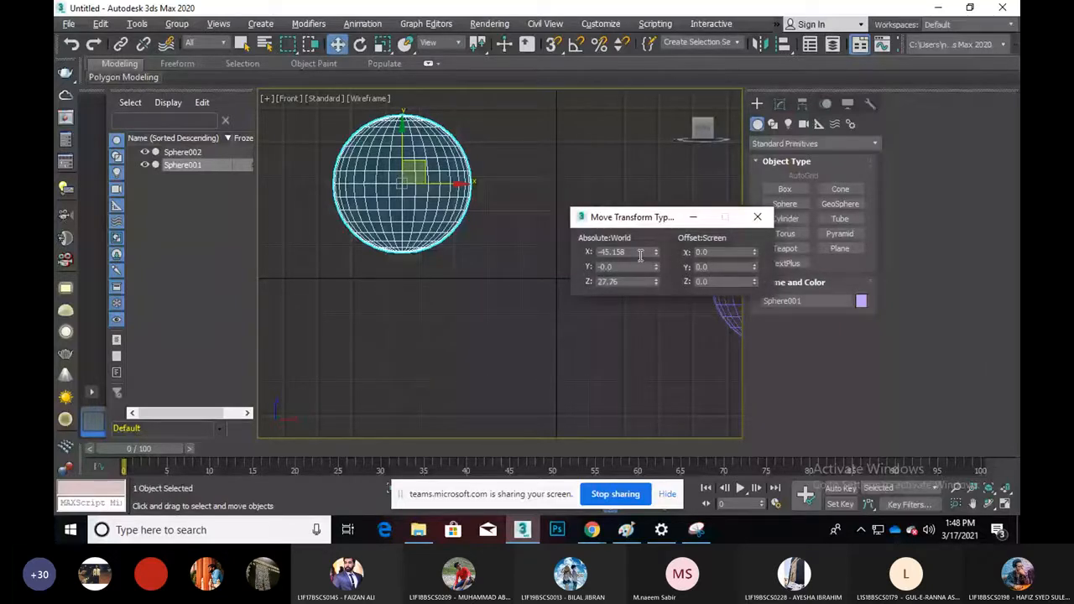
type("0")
key("Return")
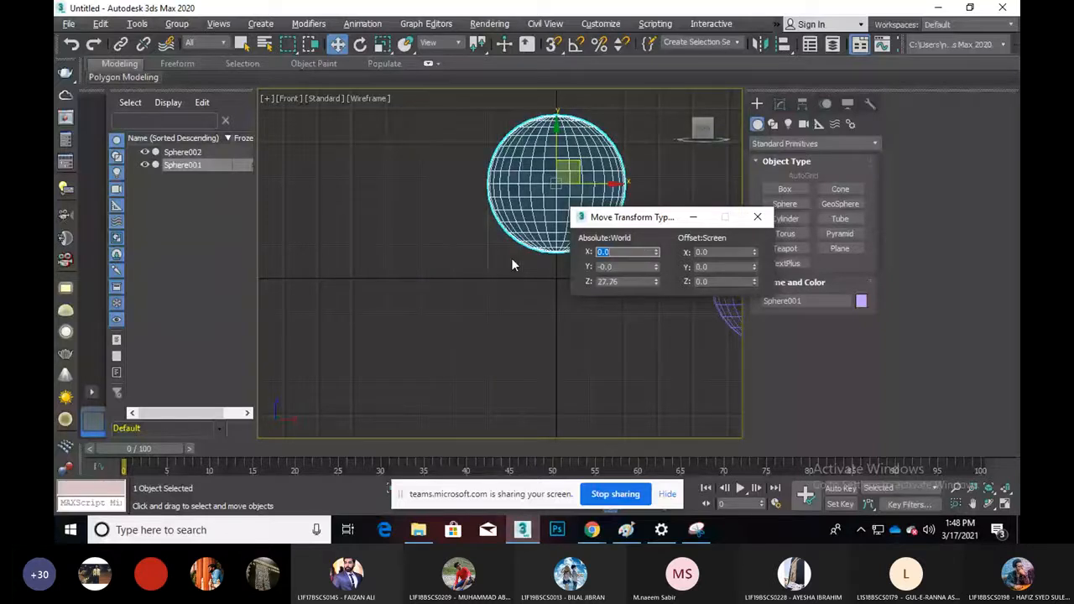
double_click(620, 282)
type("0")
key("Return")
left_click(757, 217)
middle_click_drag(649, 318, 586, 319)
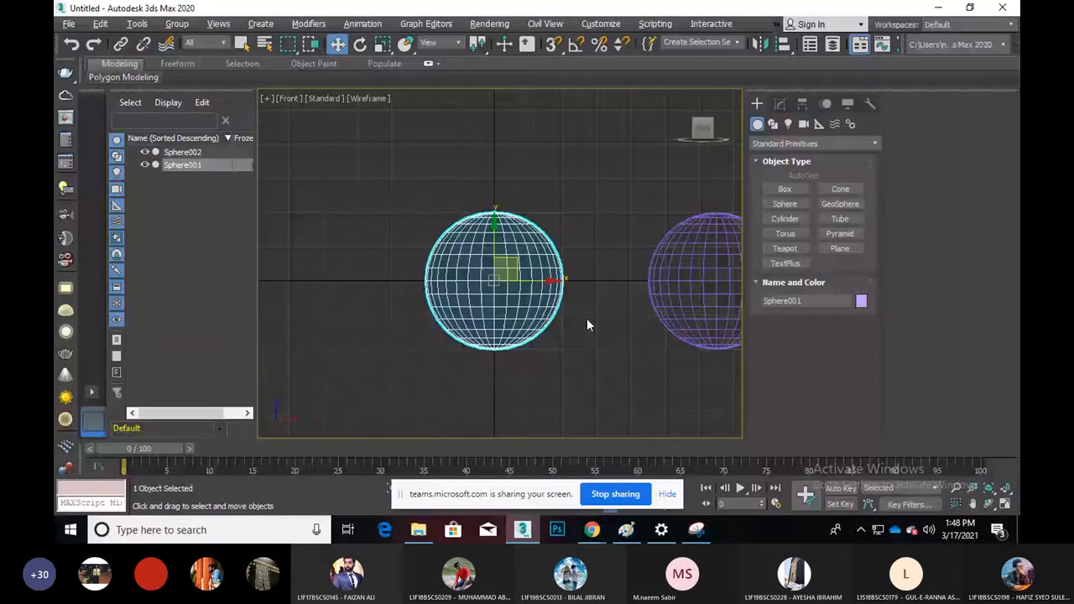
Check Sphere001's transform coordinates, show all four viewports, and delete Sphere002
right_click(334, 46)
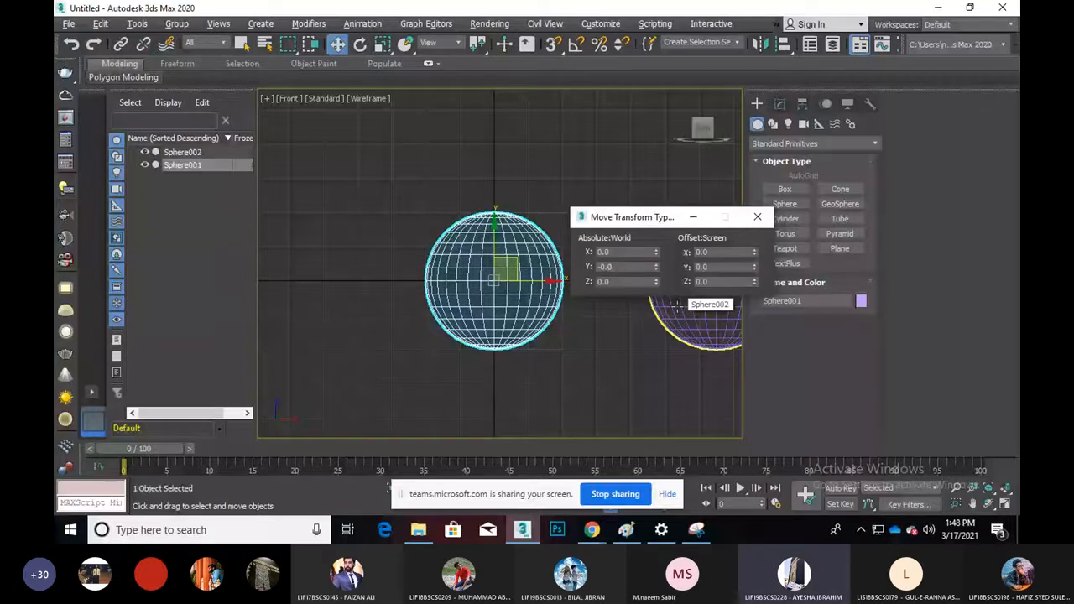
key("alt+w")
left_click(366, 355)
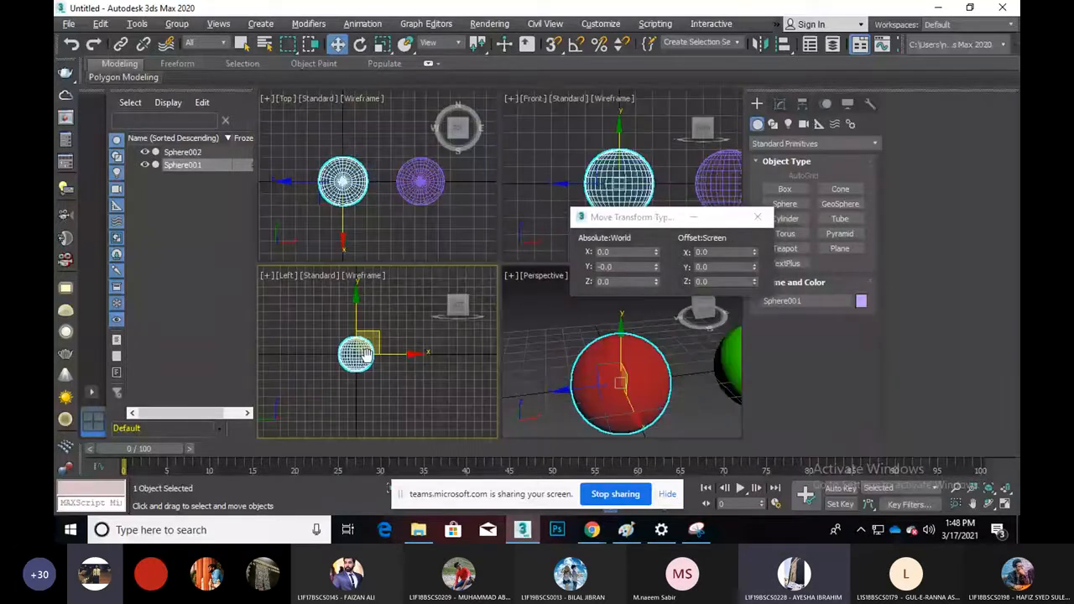
middle_click_drag(365, 355, 358, 360)
scroll(676, 177, "down", 3)
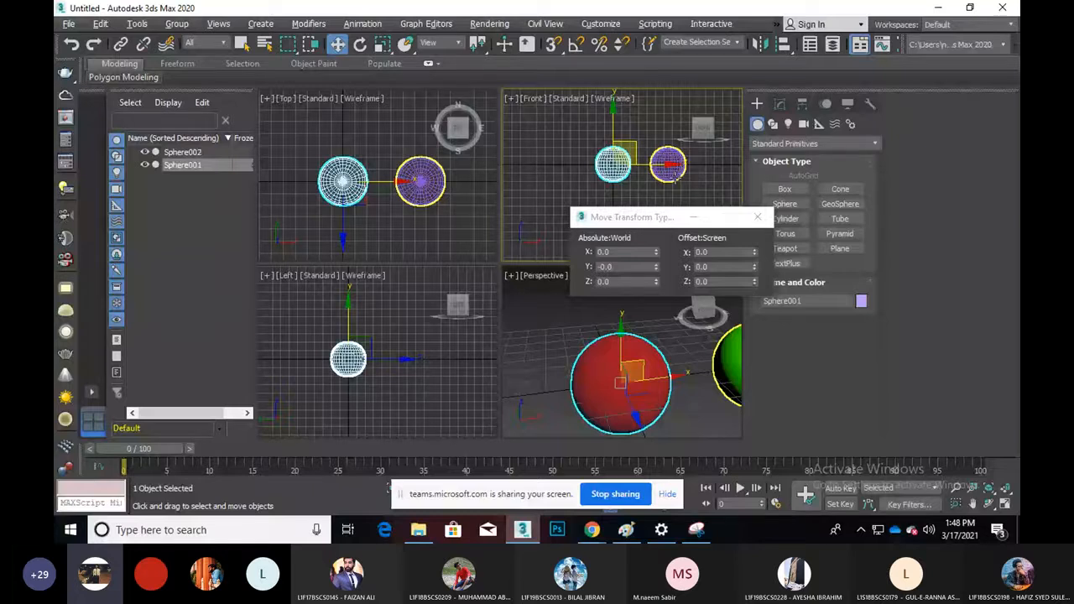
left_click(675, 178)
key("Delete")
scroll(577, 360, "down", 3)
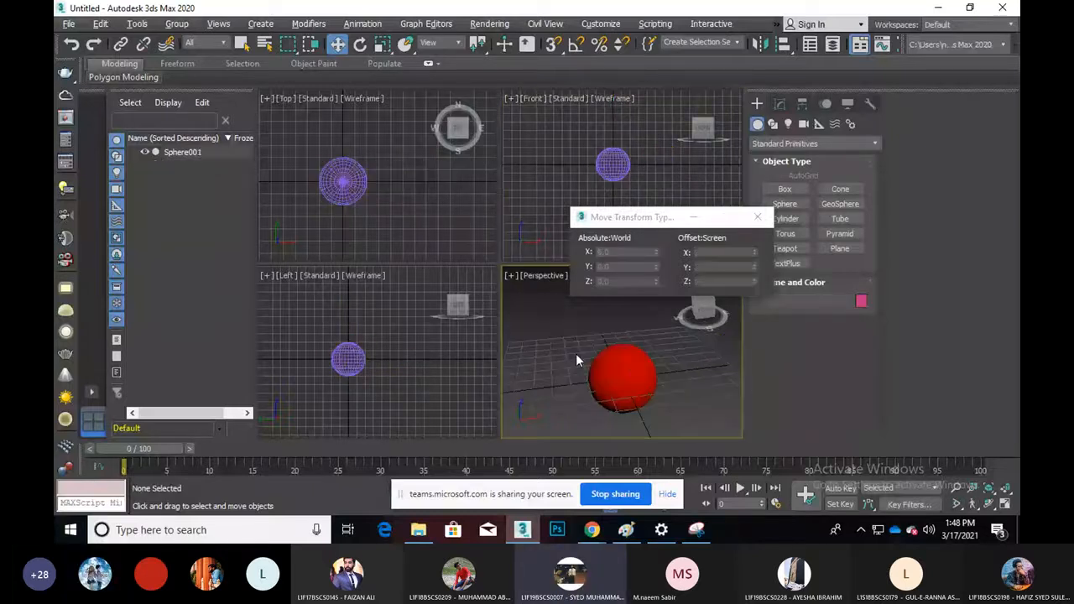
Open the Material Editor, look through its sample slots and the Earth material's parameters, and close it
key("m")
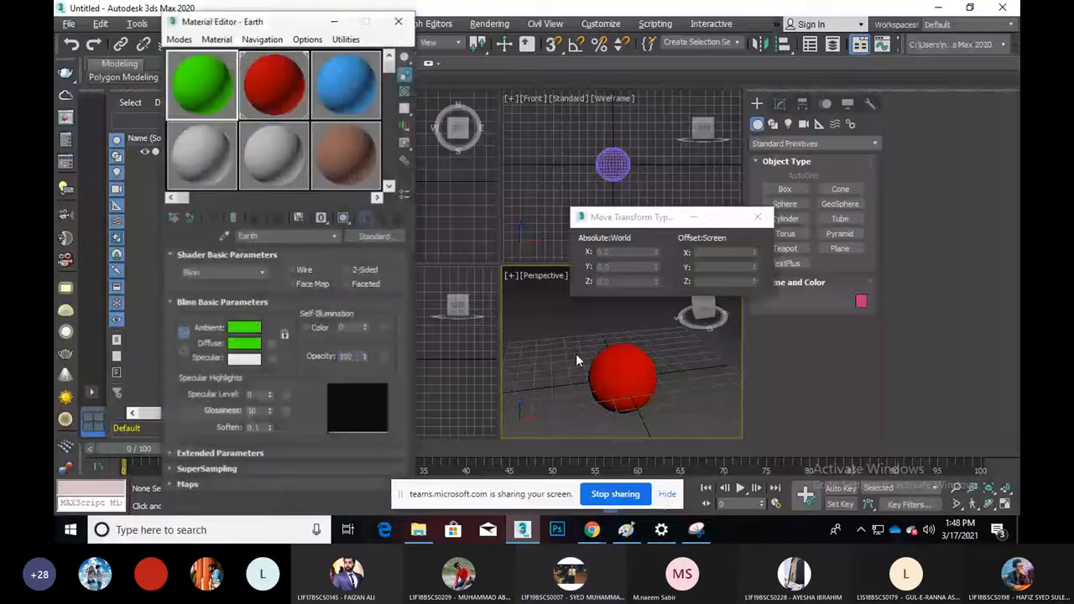
left_click_drag(389, 69, 386, 111)
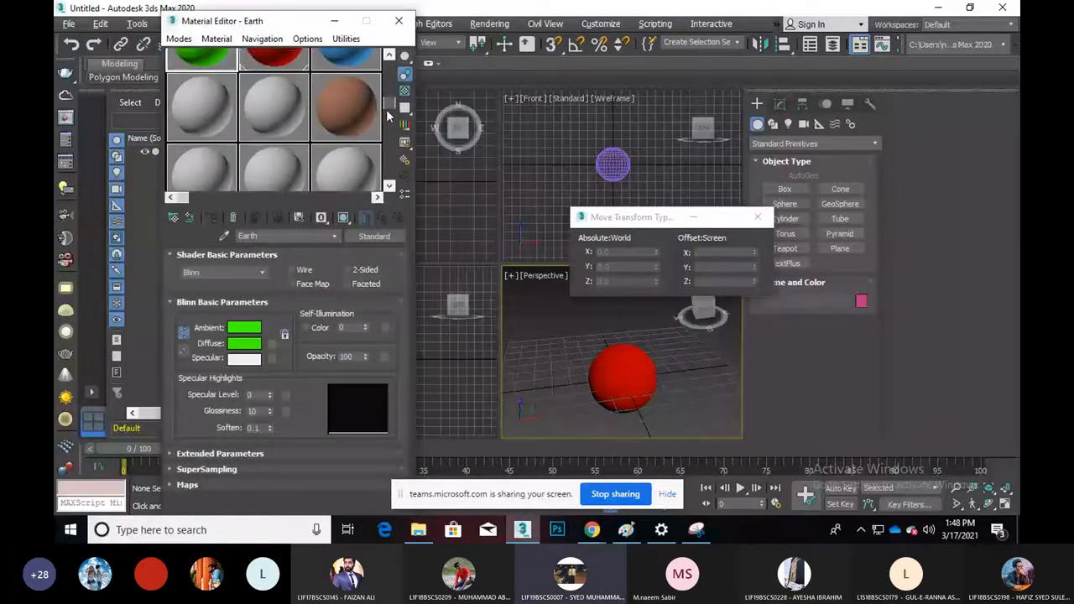
left_click_drag(387, 115, 388, 56)
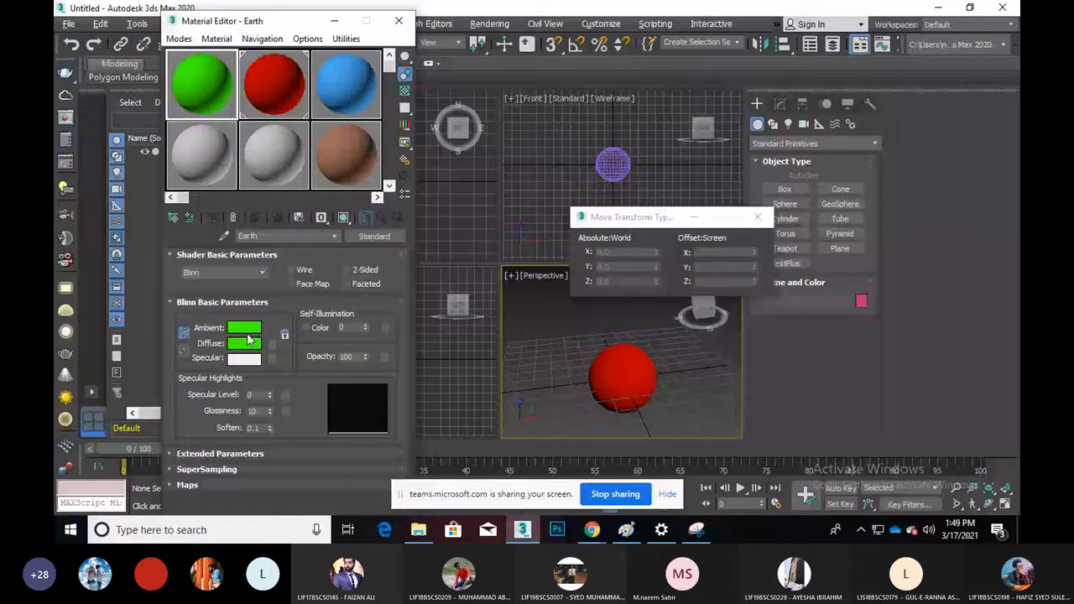
left_click(398, 20)
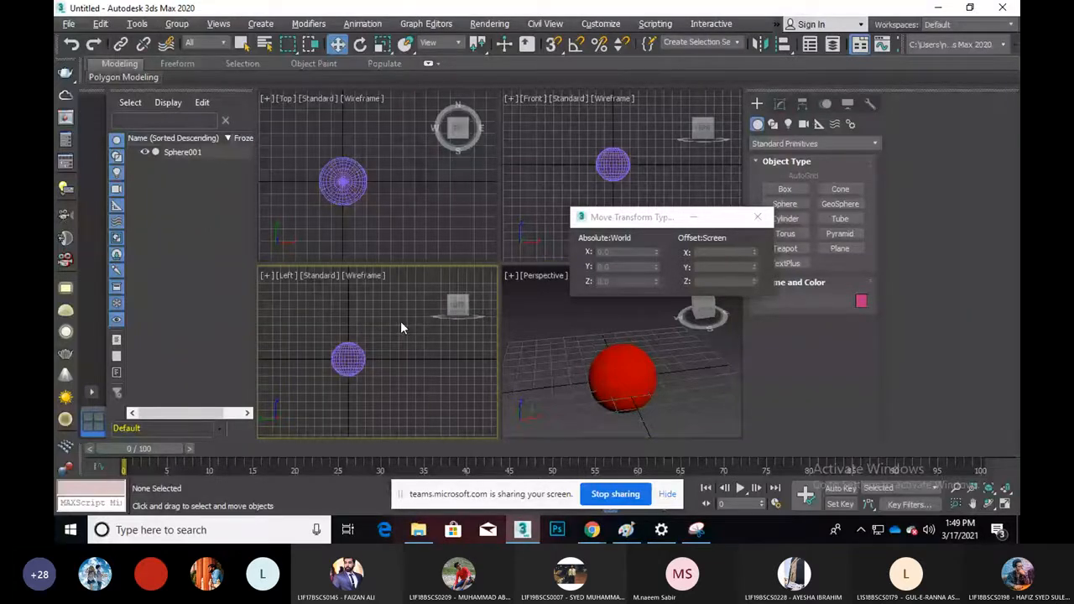
left_click(575, 199)
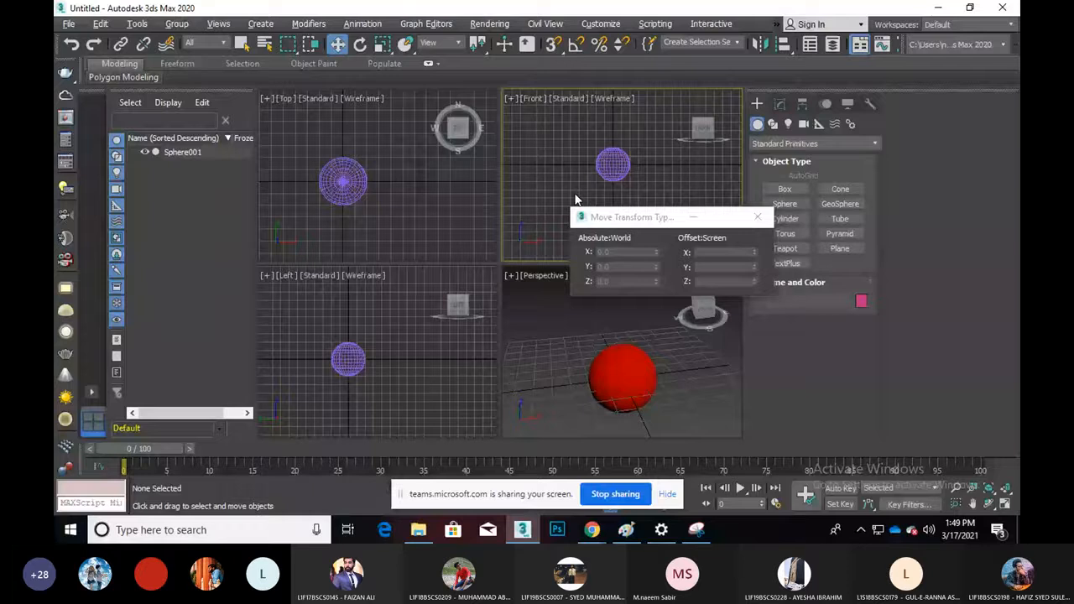
left_click(420, 327)
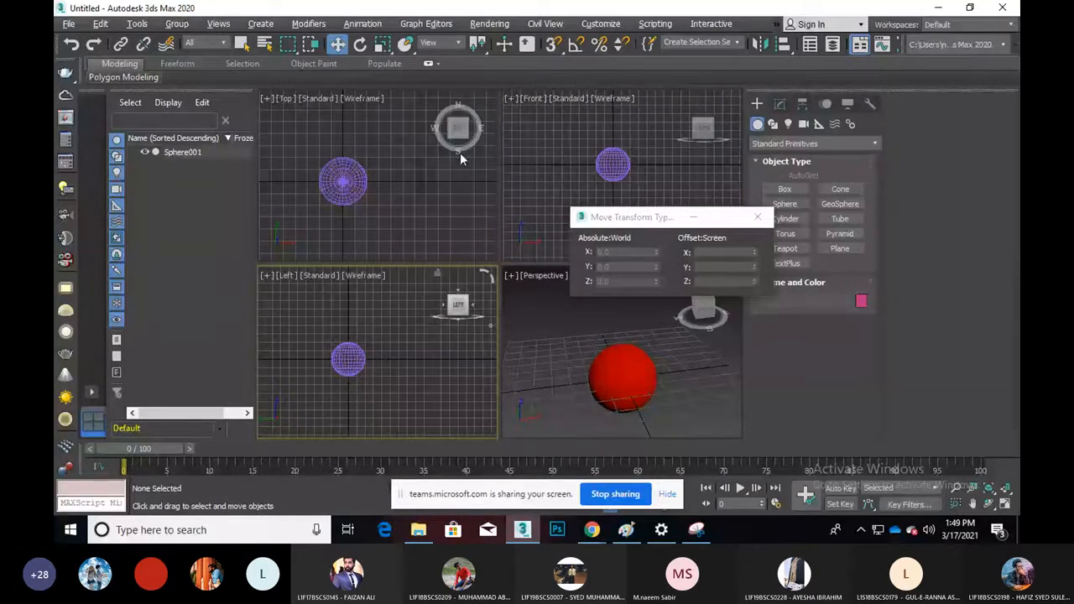
Open the Custom UI and Defaults Switcher, view the Max.ART preset's description, and select the Max preset with the DefaultUI scheme
left_click(597, 24)
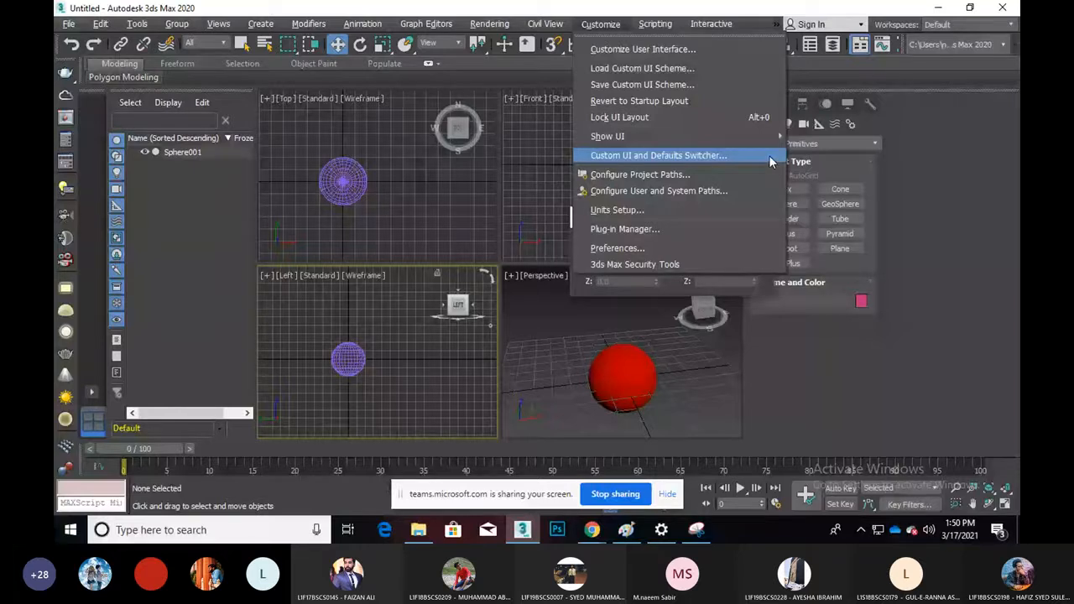
left_click(672, 156)
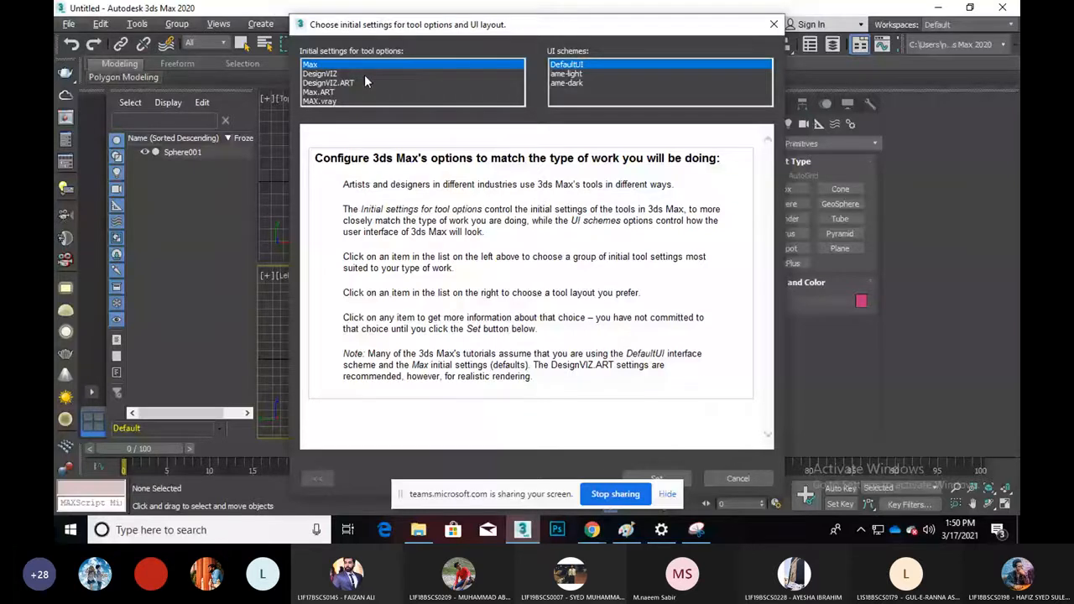
left_click(319, 91)
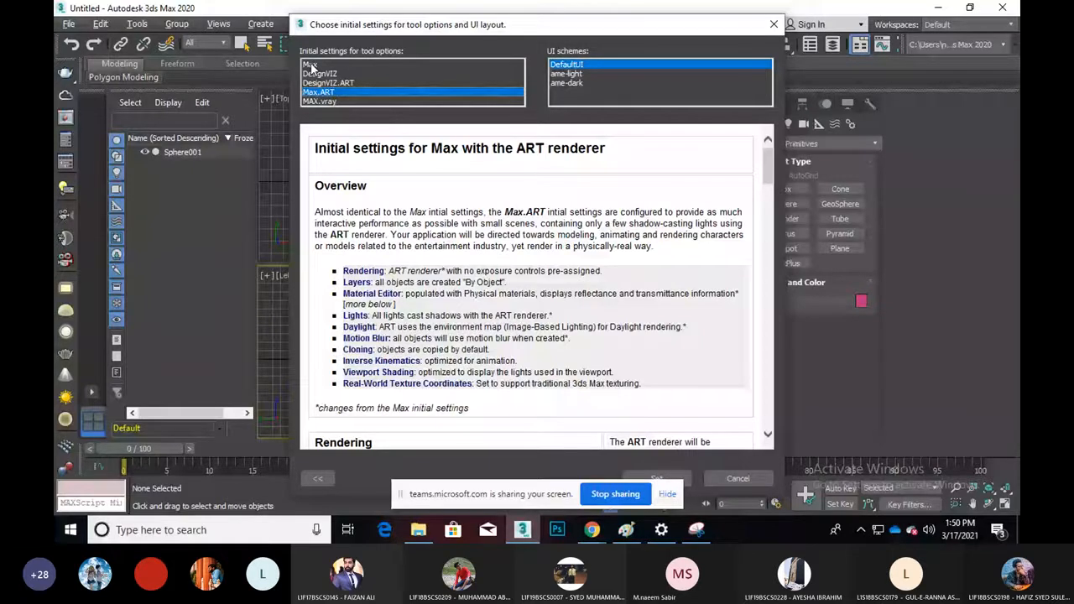
left_click(309, 66)
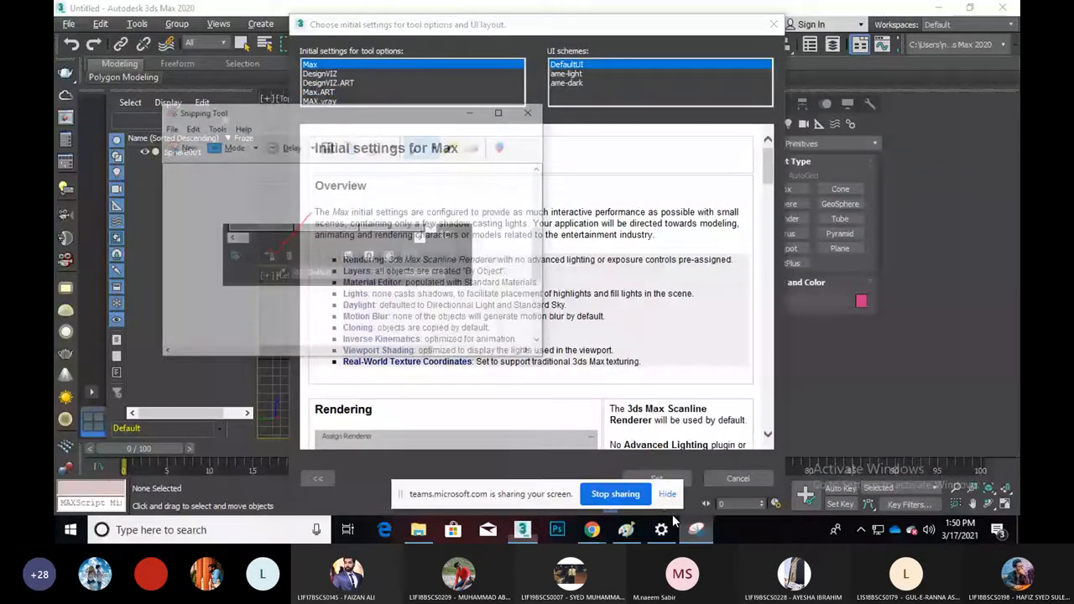
Capture the initial settings dialog with Snipping Tool, visit the Teams meeting chat in Chrome, and return to 3ds Max
left_click_drag(288, 13, 792, 470)
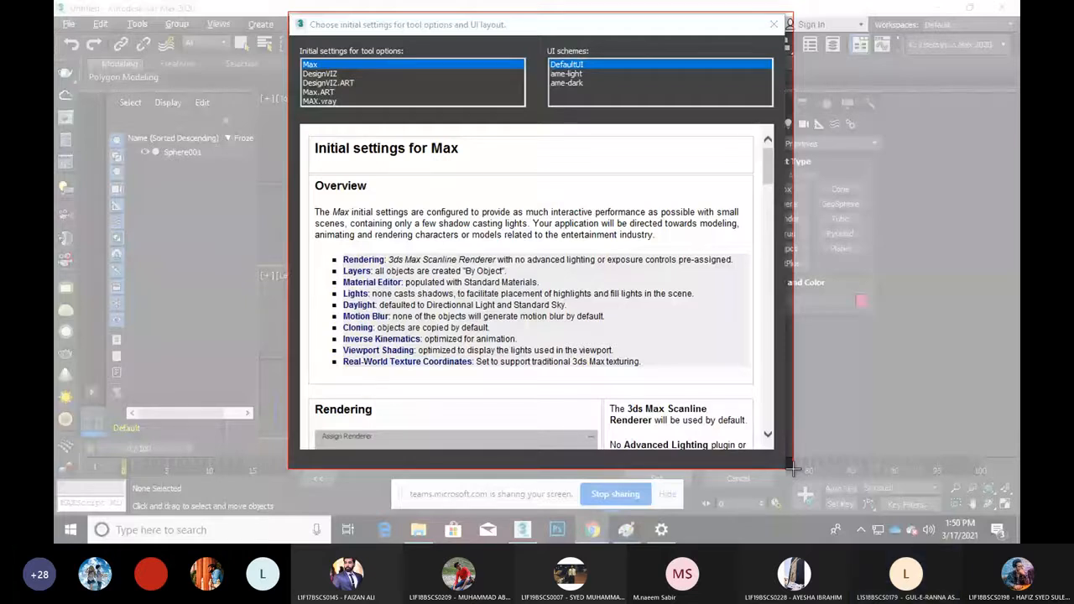
left_click_drag(792, 470, 792, 470)
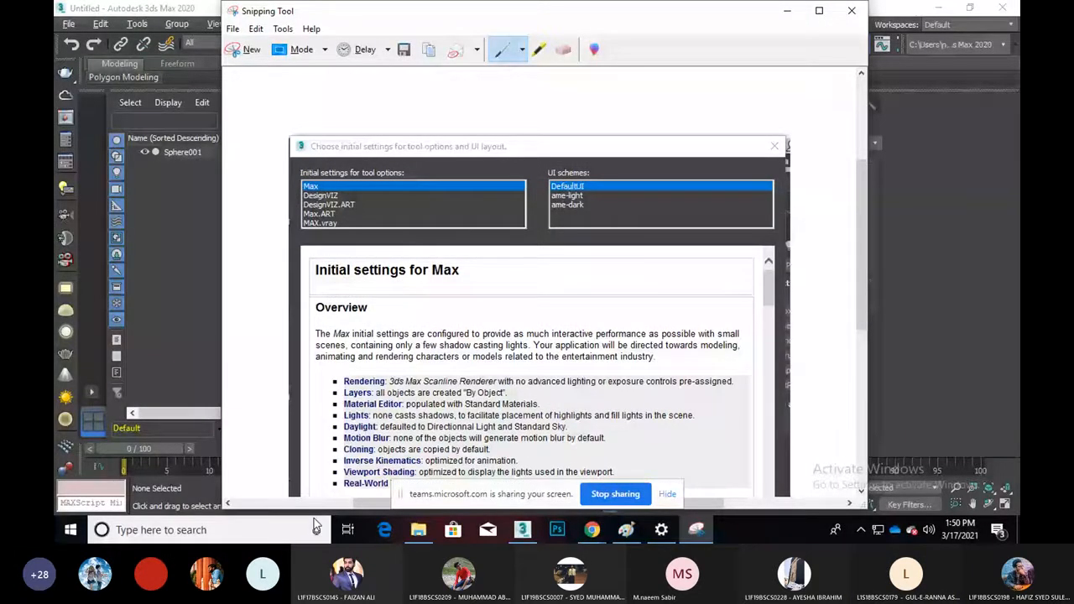
left_click(591, 529)
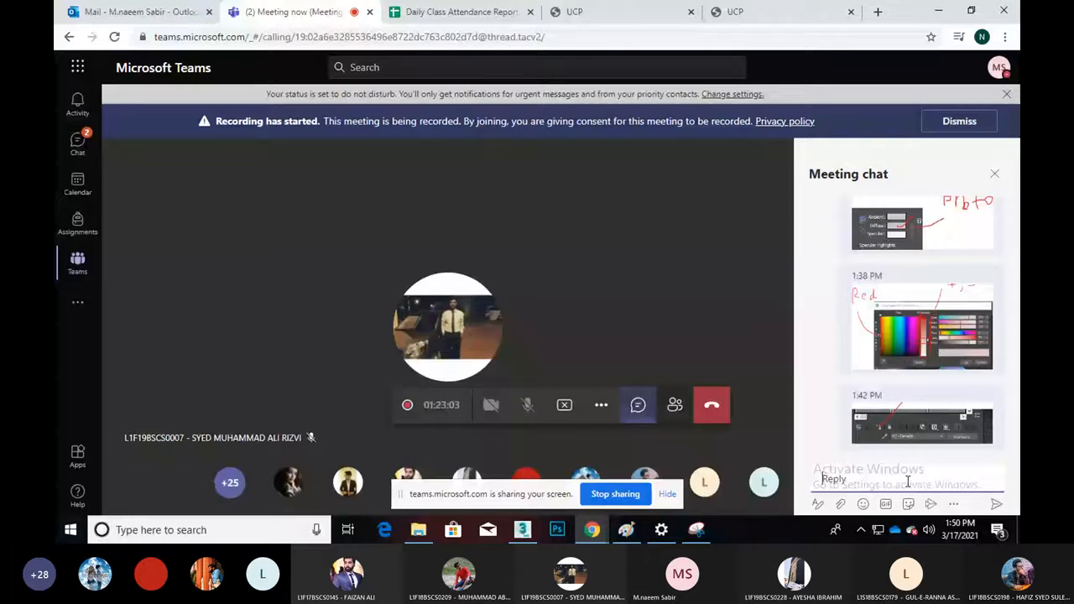
key("alt+Tab")
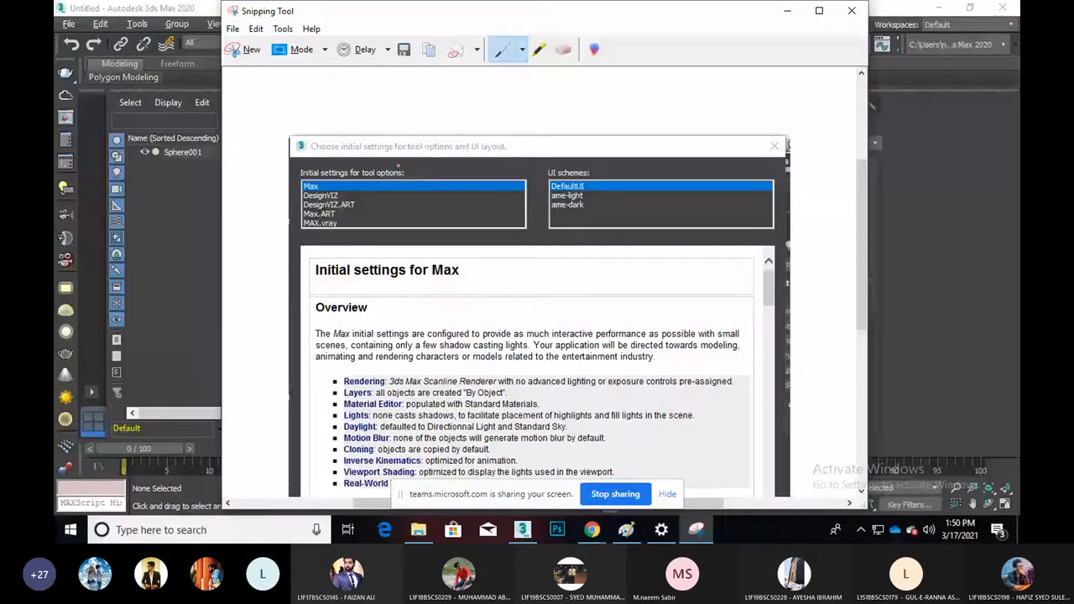
key("alt+Tab")
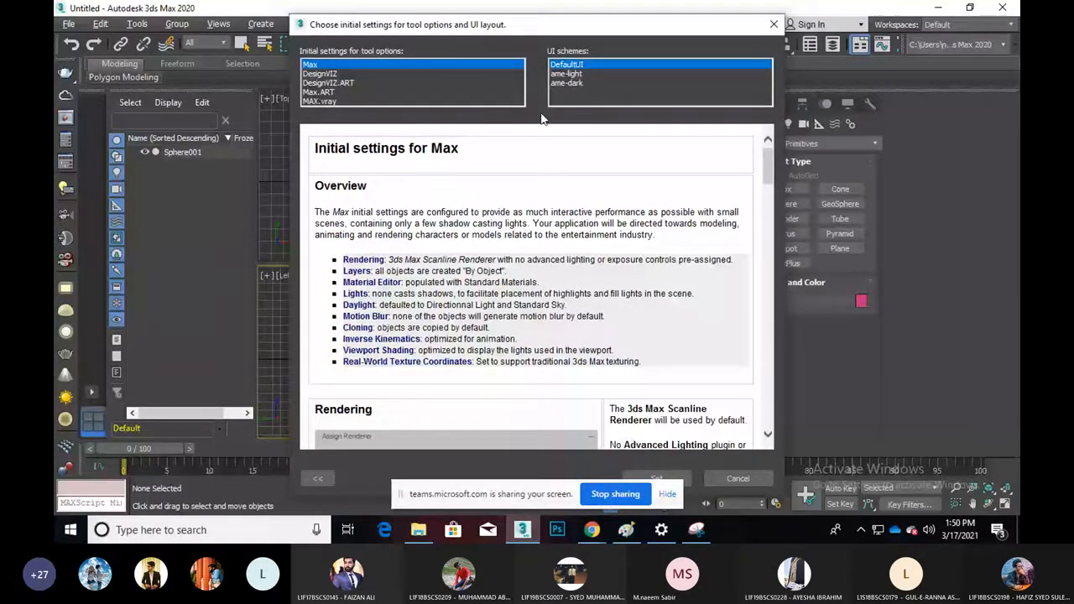
Cancel the initial settings dialog without applying its presets, and bring up the Teams meeting window in Chrome
left_click_drag(570, 24, 387, 11)
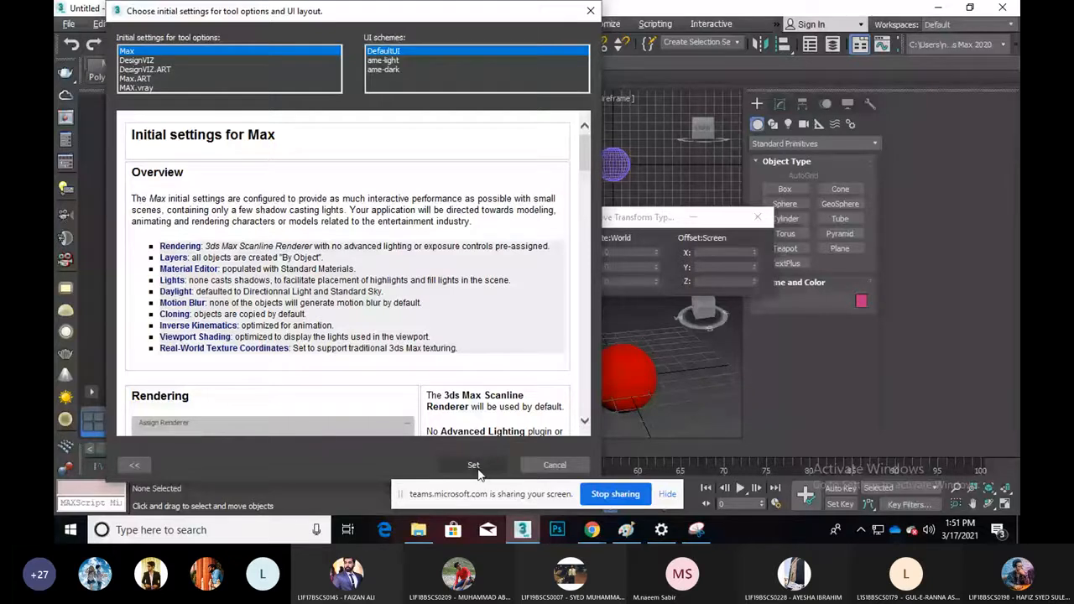
left_click(554, 466)
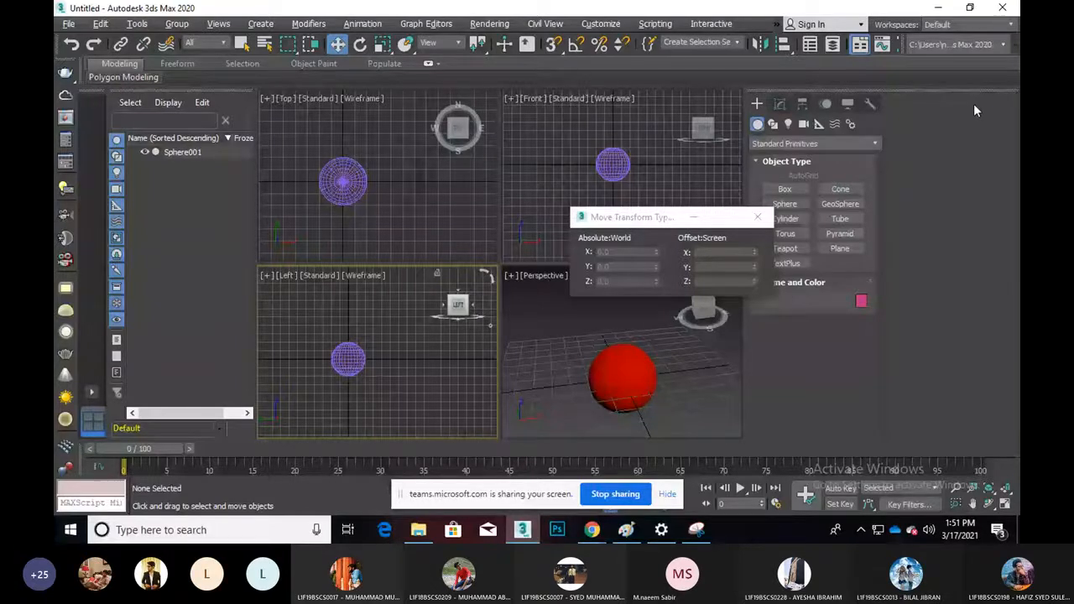
mouse_move(591, 529)
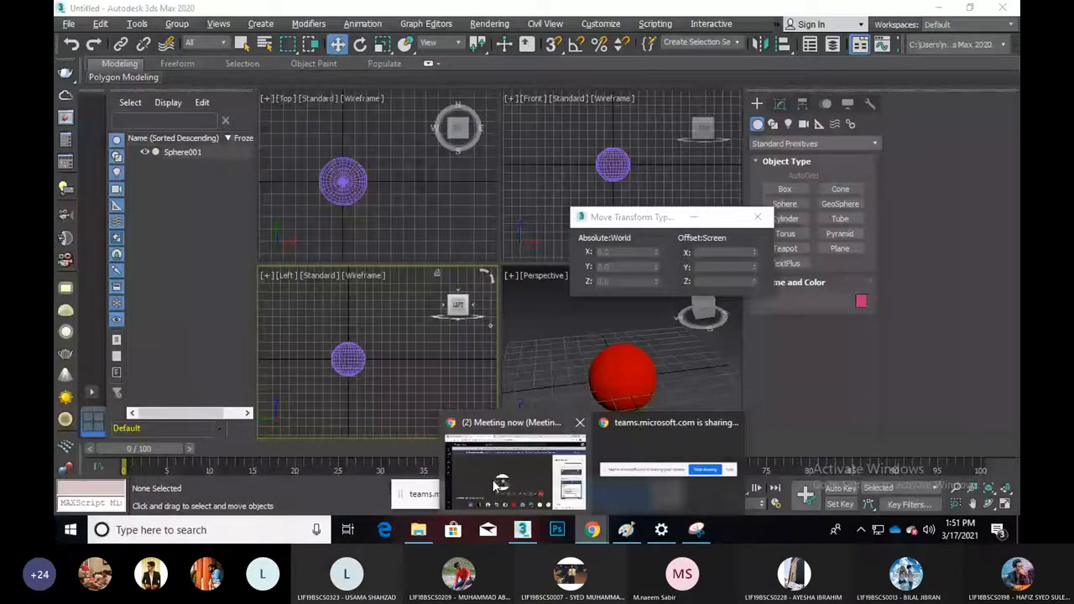